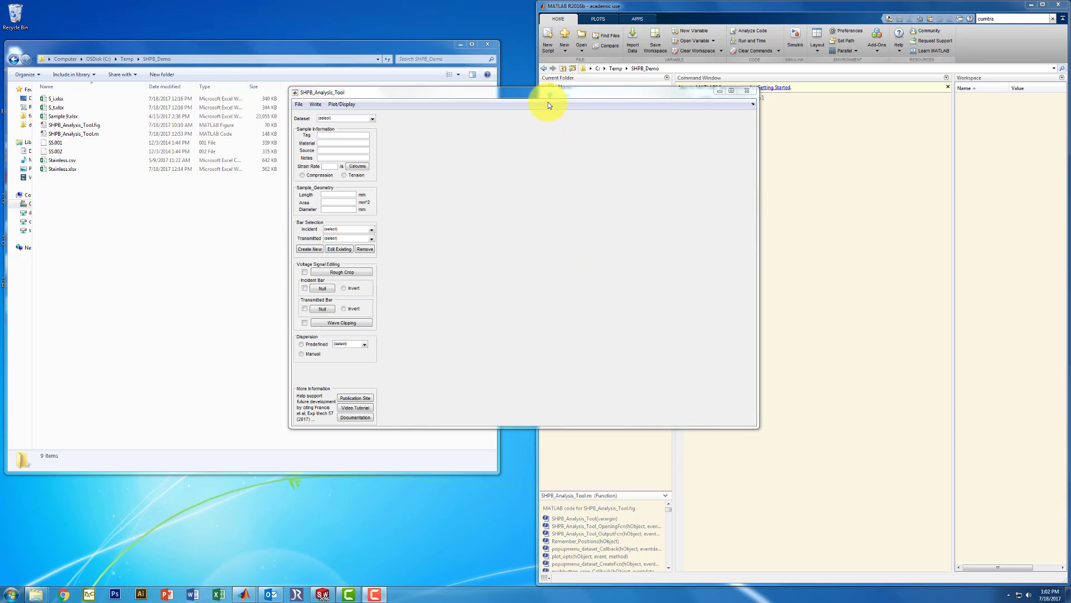
- Run SHPB_Analysis_Tool.m from the SHPB_Demo folder and place the tool window below the MATLAB ribbon
drag(544, 96, 338, 144)
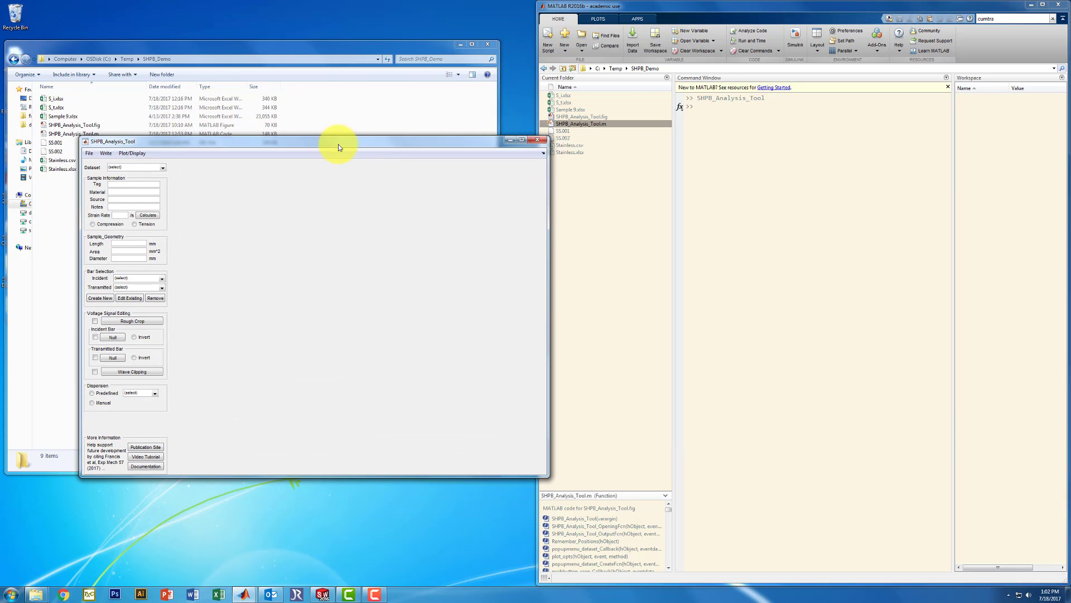
click(595, 117)
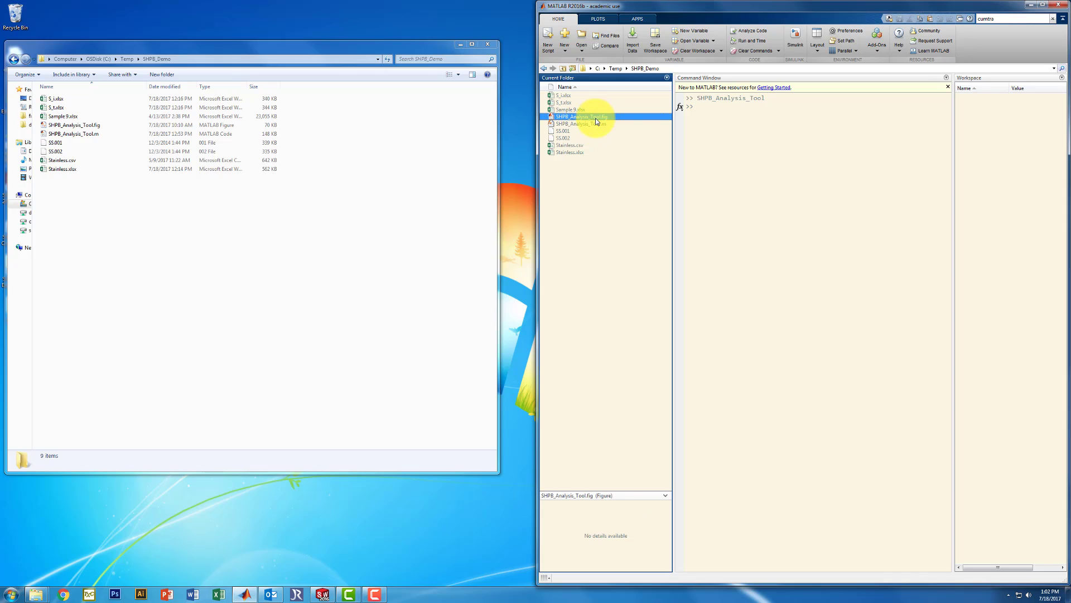
click(594, 123)
right_click(595, 123)
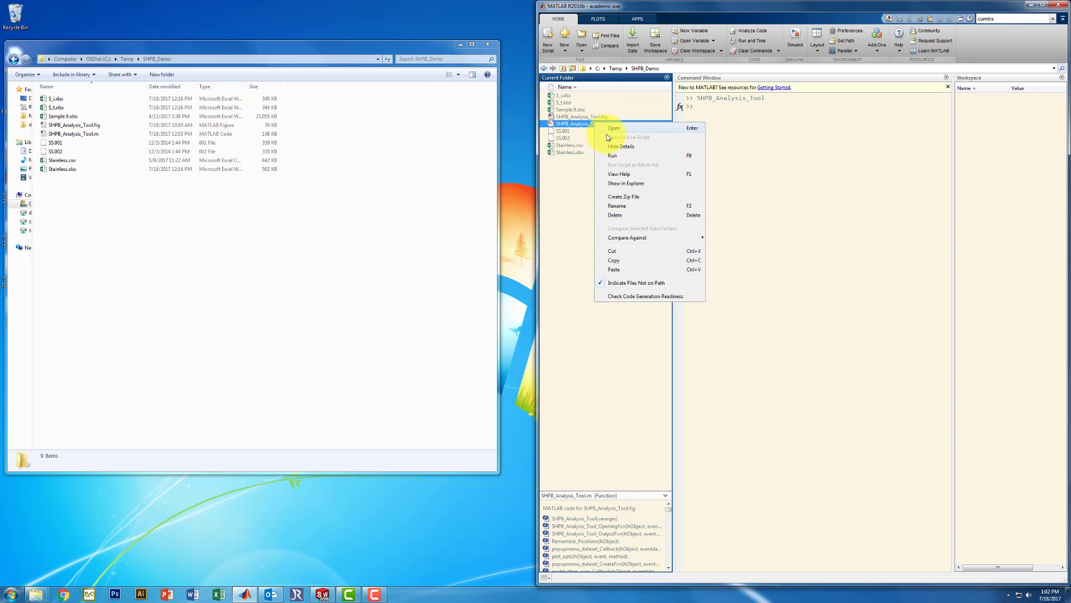
click(640, 157)
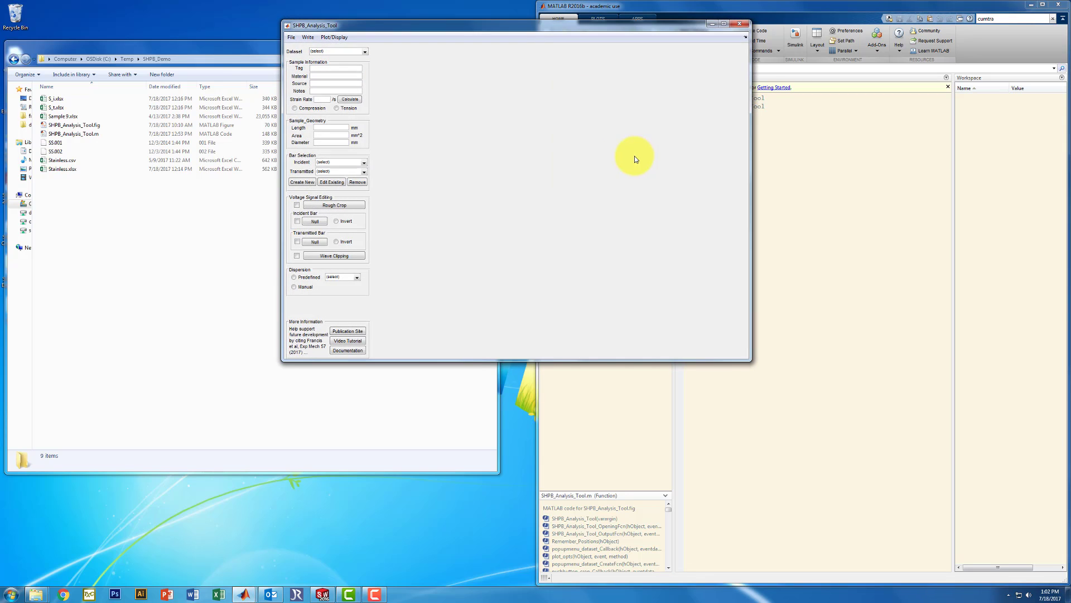
drag(598, 28, 605, 124)
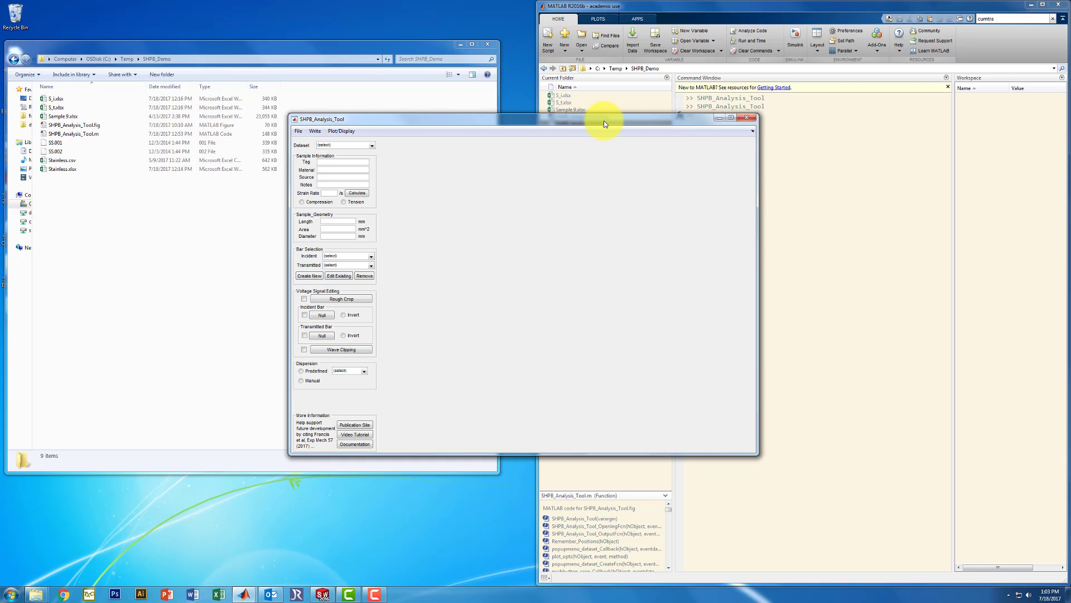
- Start an interactive grouped Excel load of gage voltages and open Sample 9.xlsx as its source
click(298, 131)
mouse_move(304, 145)
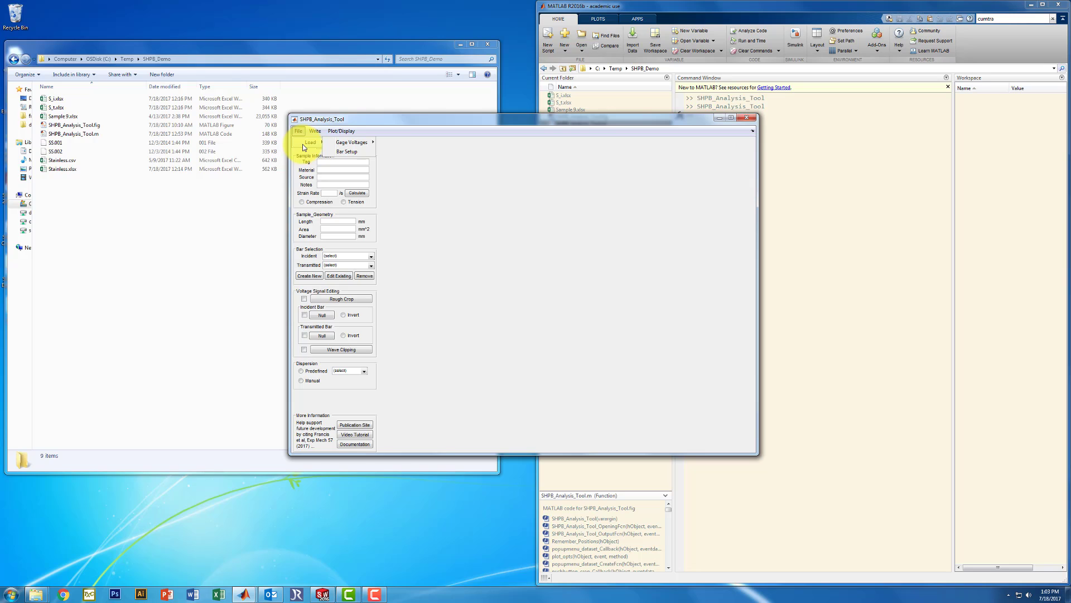
mouse_move(354, 146)
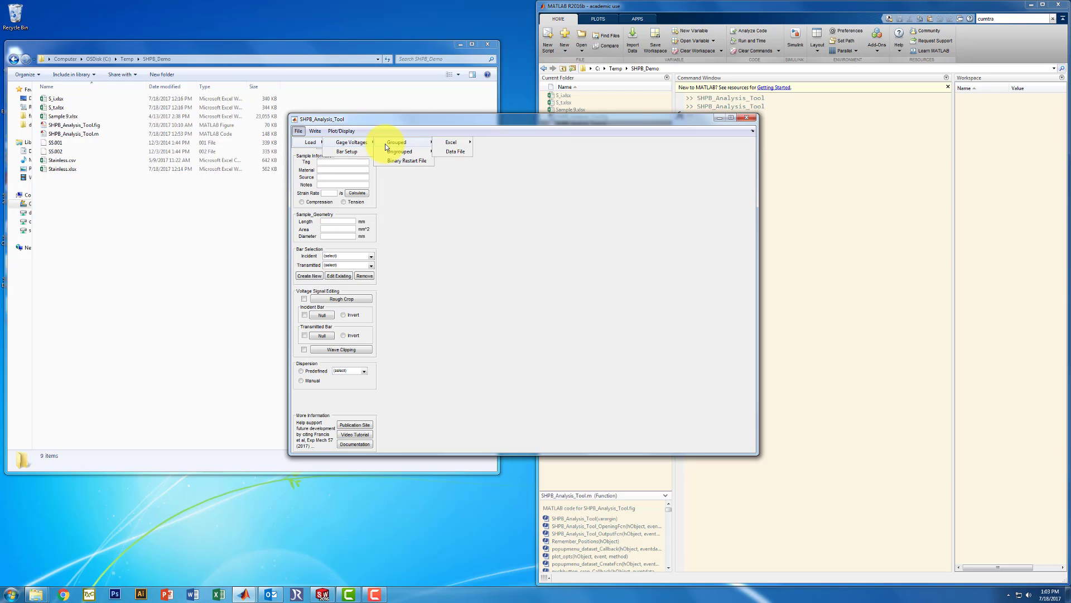
mouse_move(453, 147)
click(492, 145)
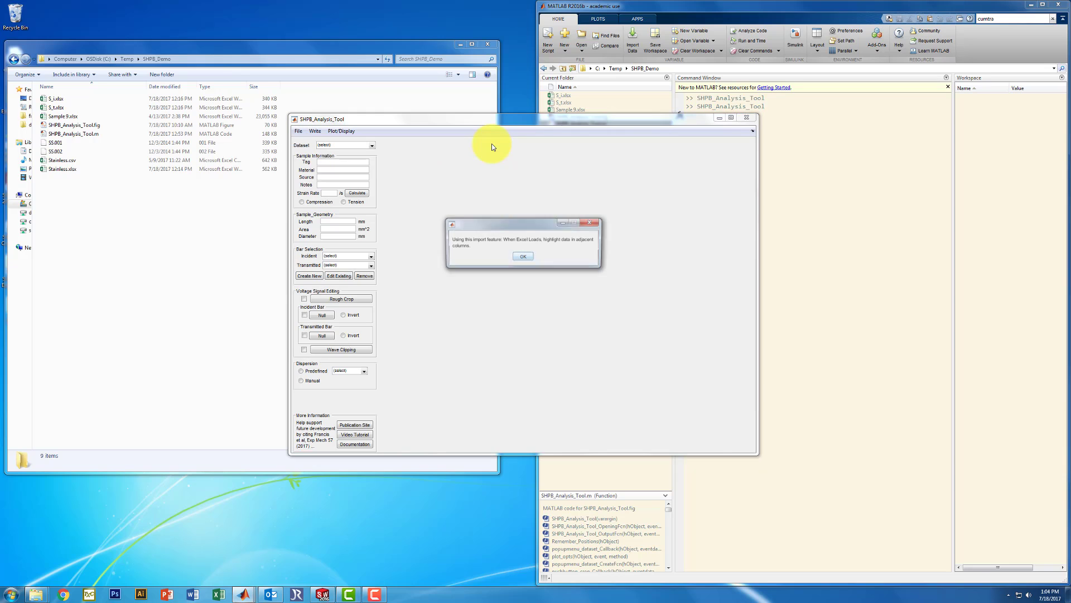
click(526, 257)
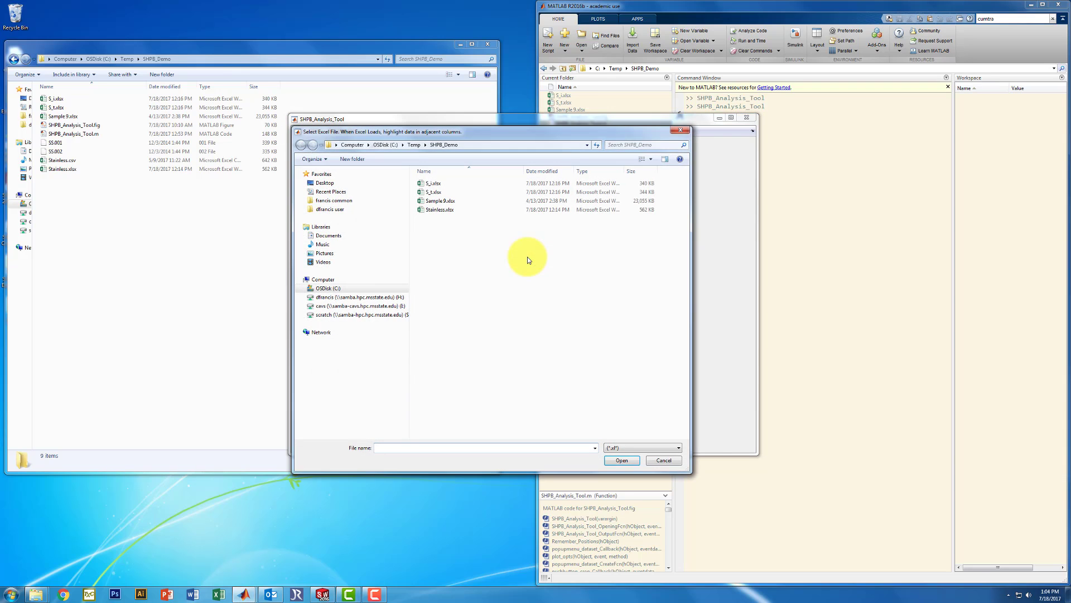
double_click(439, 201)
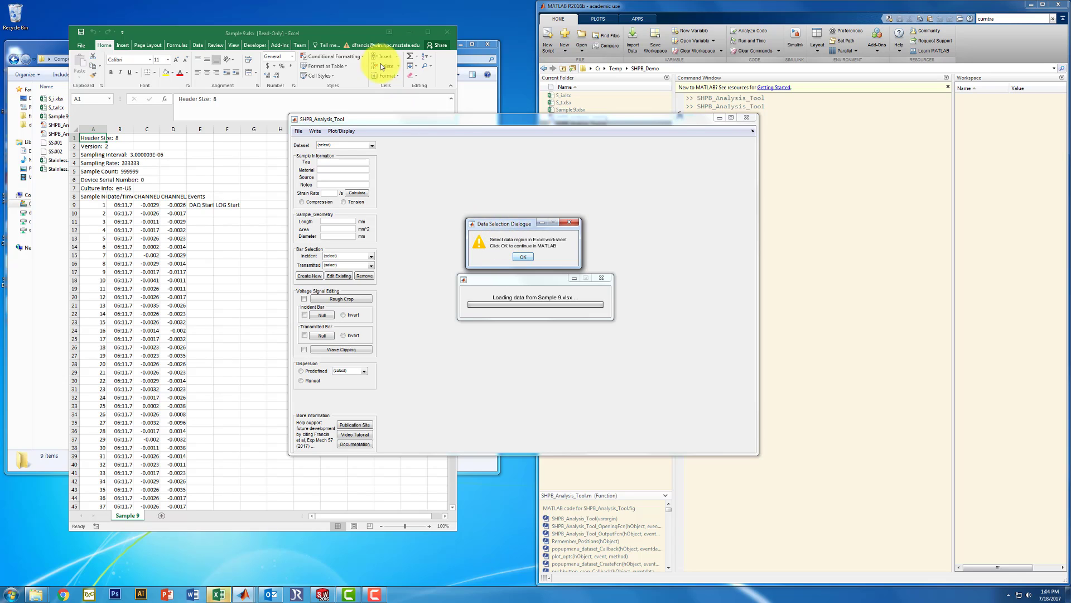
- In Excel, select both channel columns C and D from row 9 to the last row and complete the import
click(354, 32)
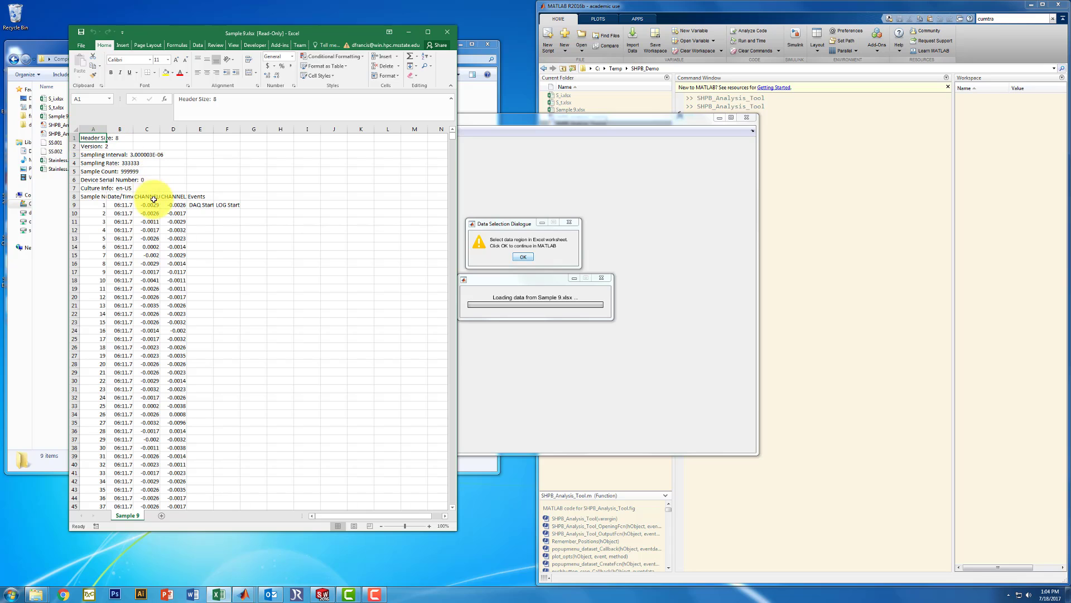
drag(149, 205, 181, 333)
drag(147, 204, 148, 213)
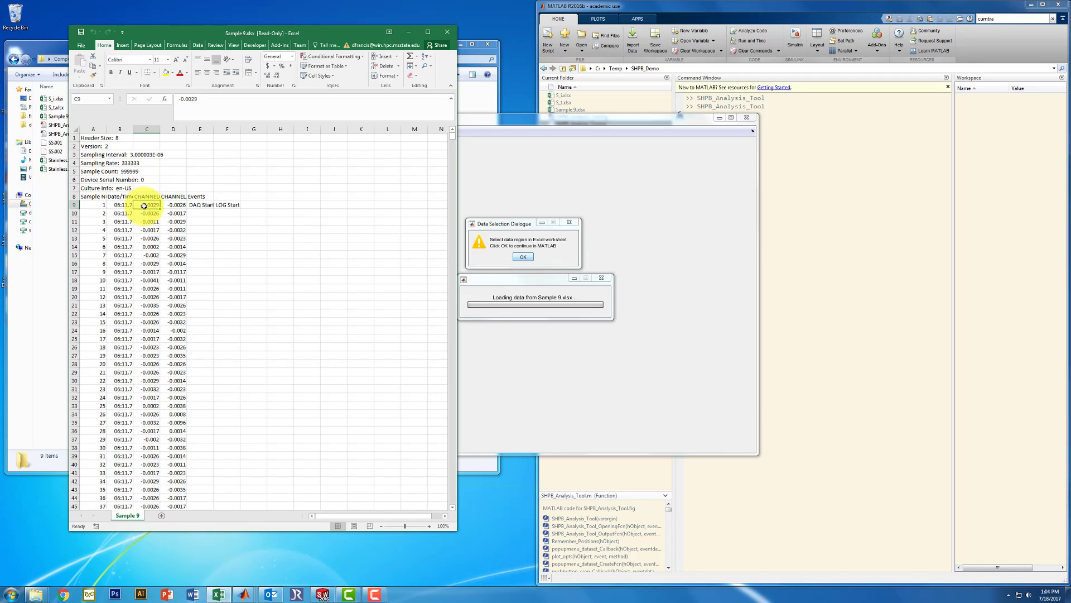
drag(145, 272, 152, 434)
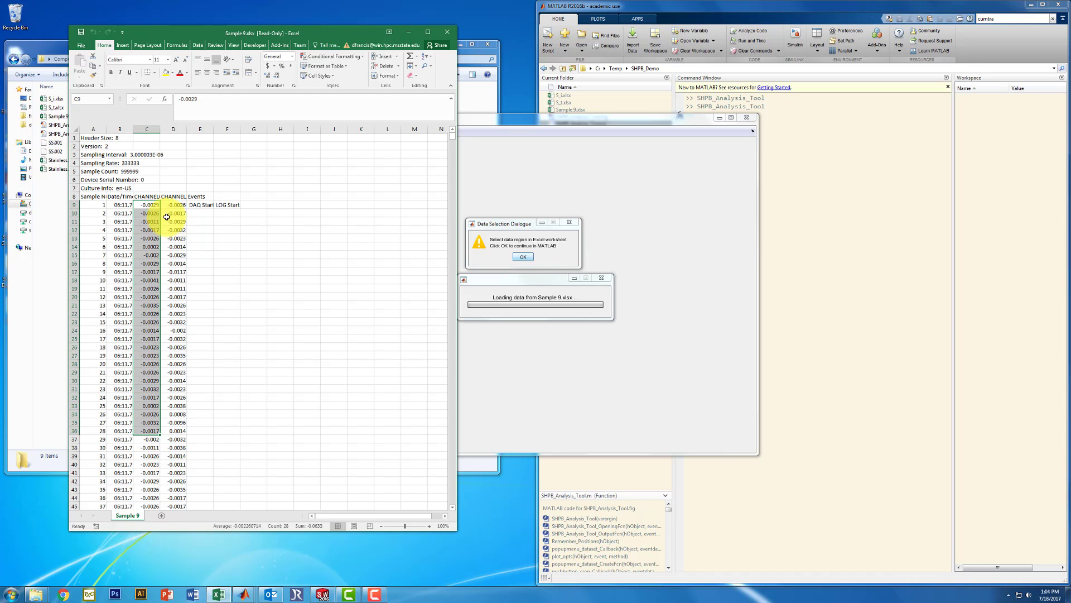
drag(171, 206, 177, 415)
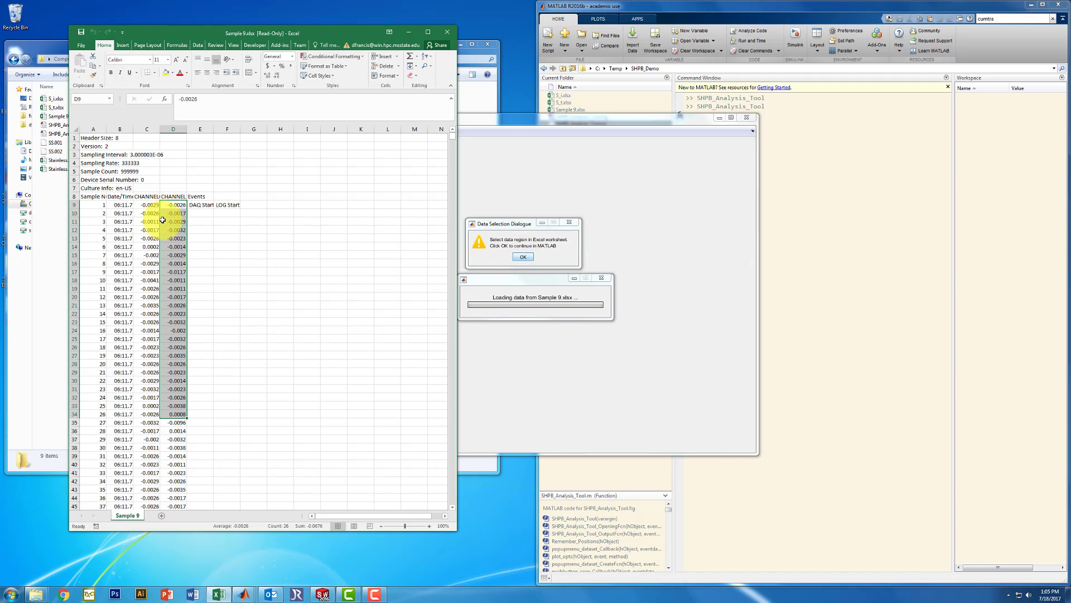
drag(147, 204, 169, 209)
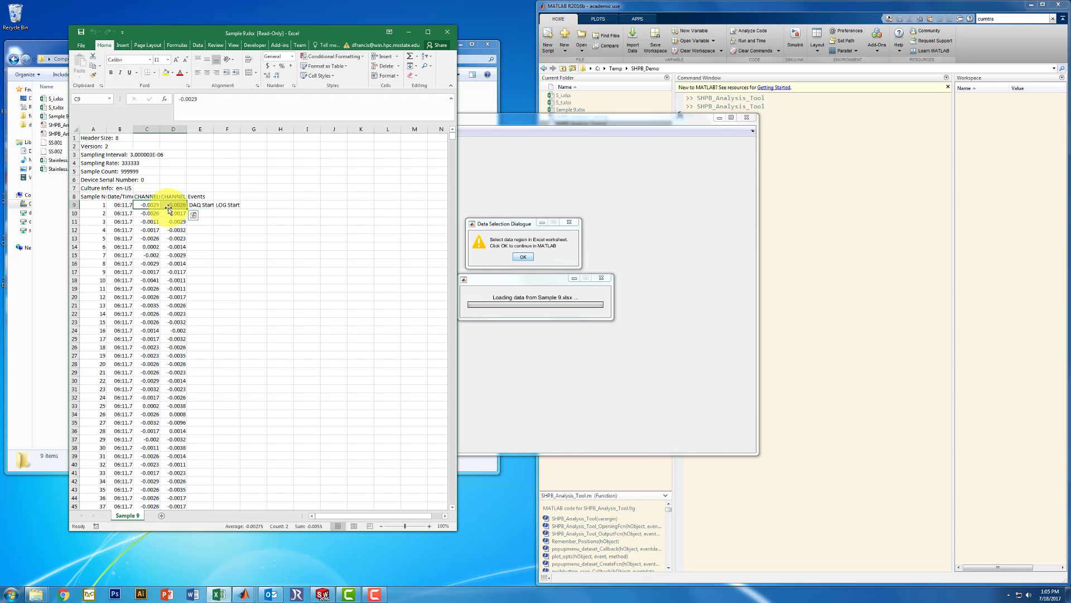
key(ctrl+shift+Down)
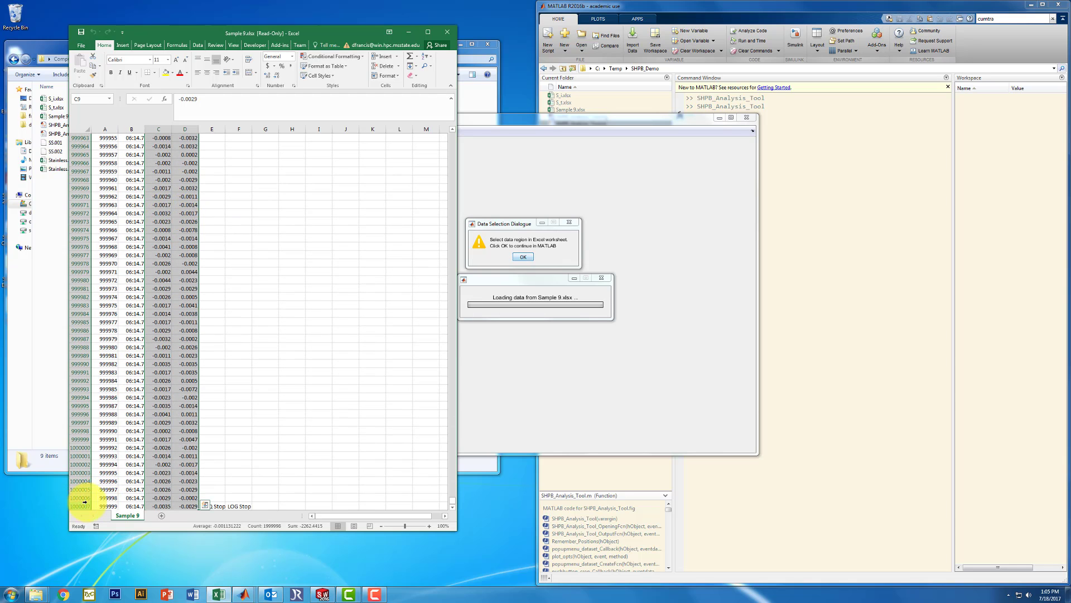
click(525, 257)
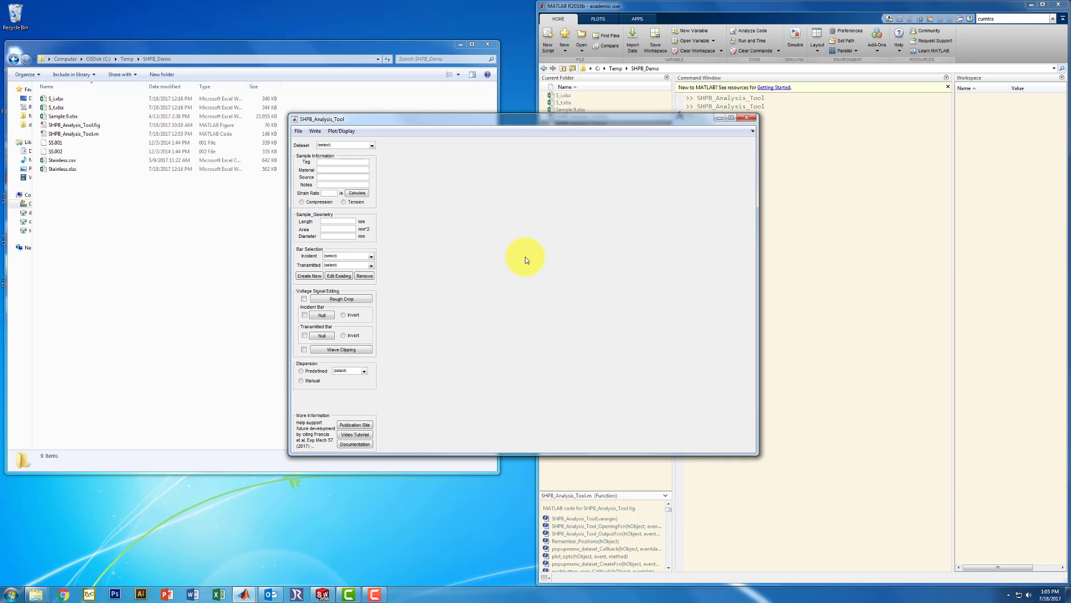
- Choose the imported Sample 9.xlsx as the active dataset, and point out its source file in the SHPB_Demo folder
click(367, 146)
click(338, 158)
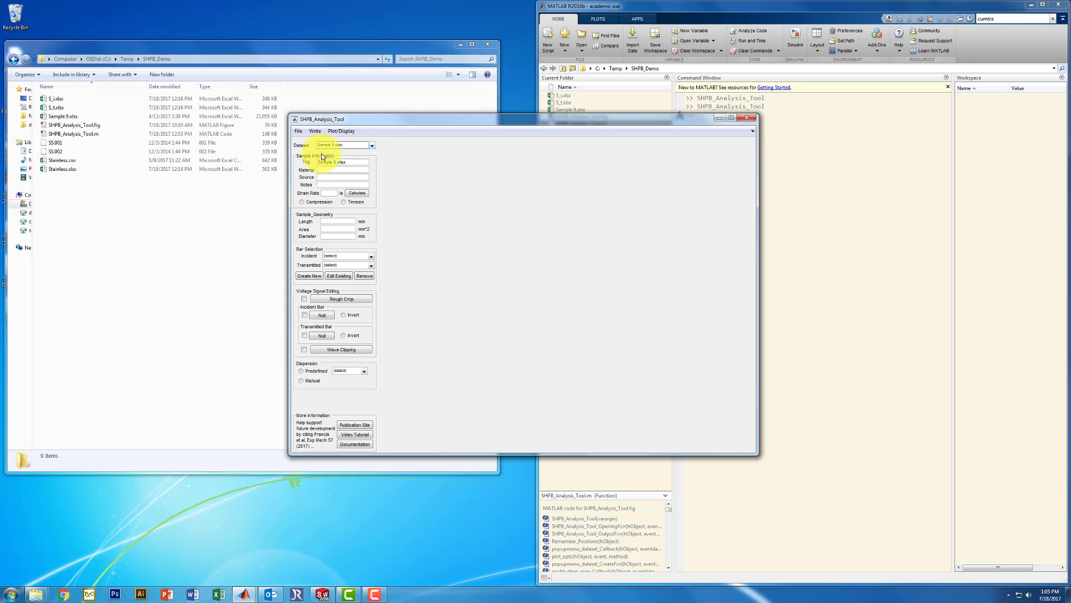
click(72, 116)
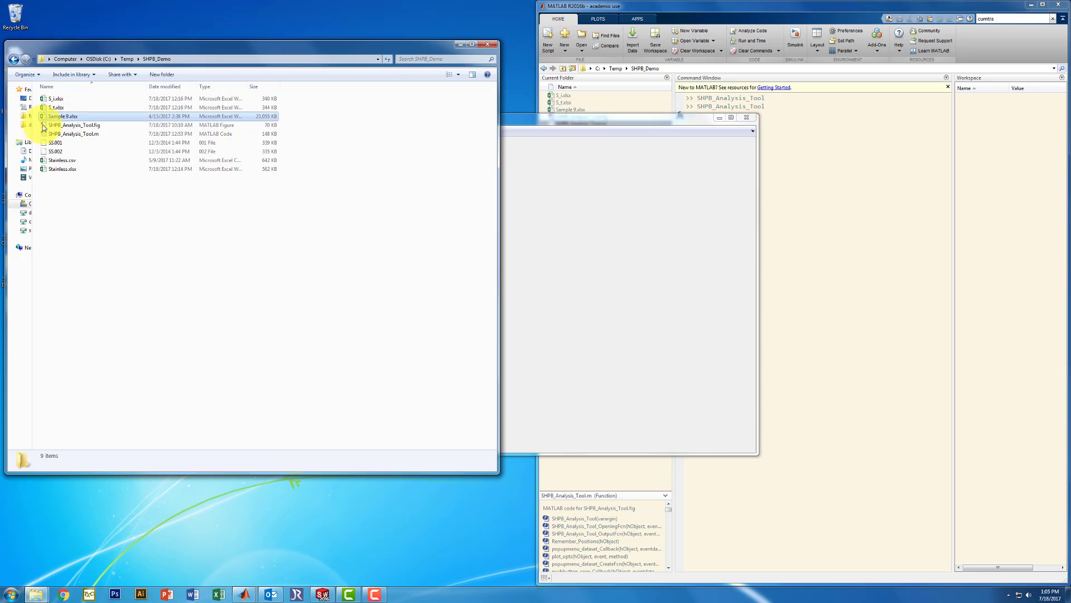
click(525, 121)
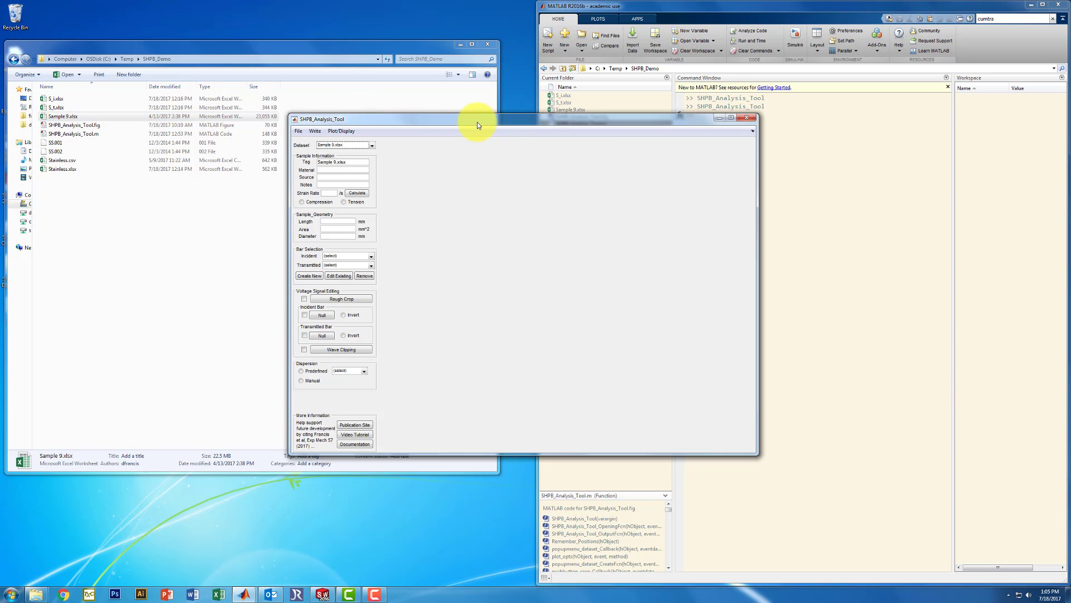
- Try an interactive grouped Excel import of Sample 9.xlsx without selecting the two data columns in the worksheet
click(298, 132)
mouse_move(310, 142)
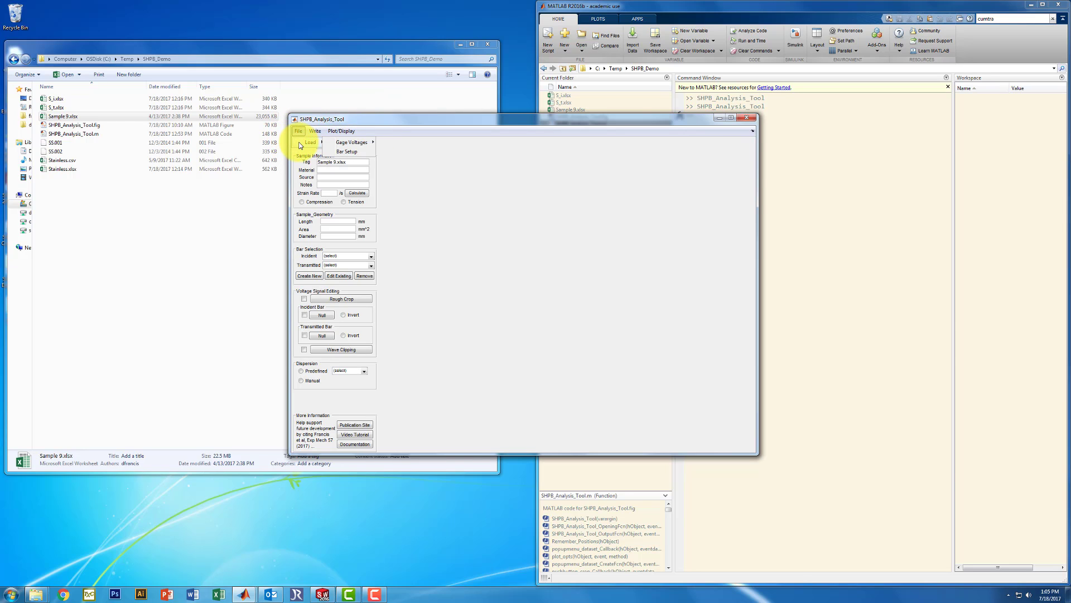
mouse_move(353, 144)
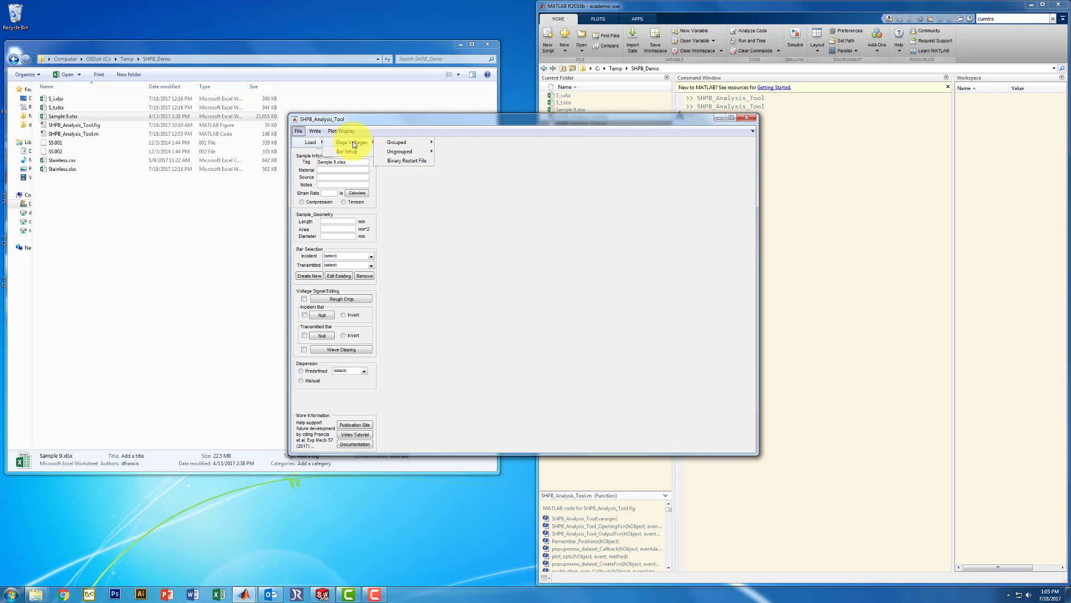
mouse_move(399, 143)
mouse_move(456, 143)
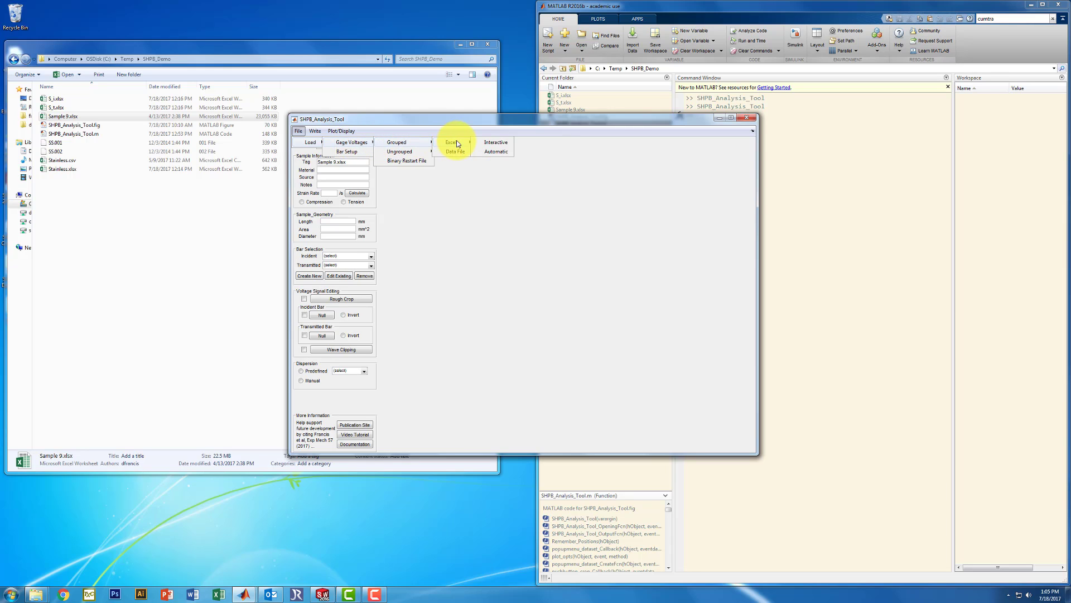
click(501, 141)
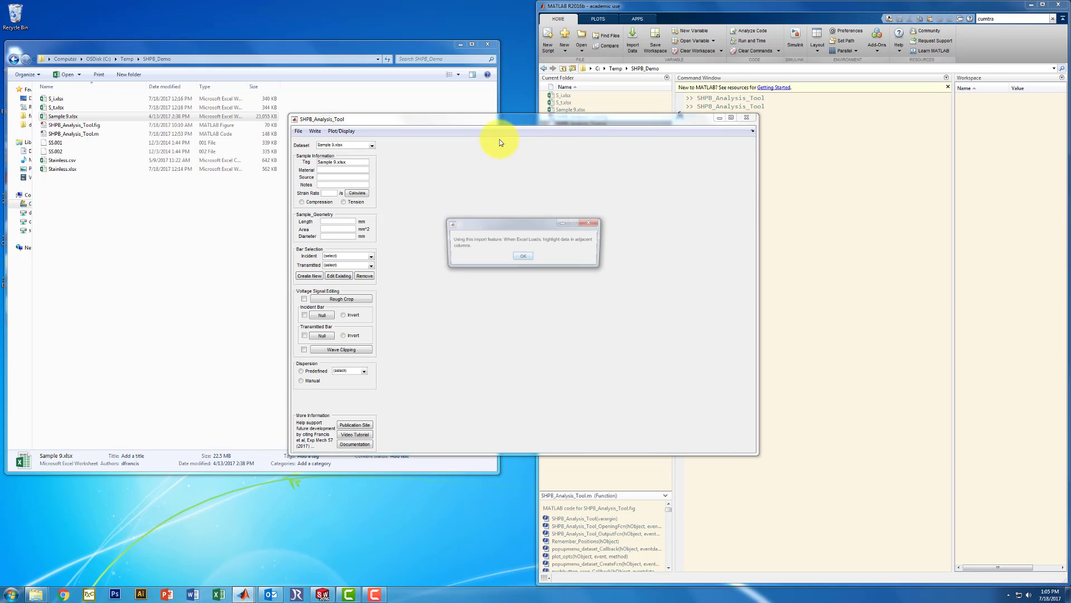
click(524, 257)
double_click(437, 199)
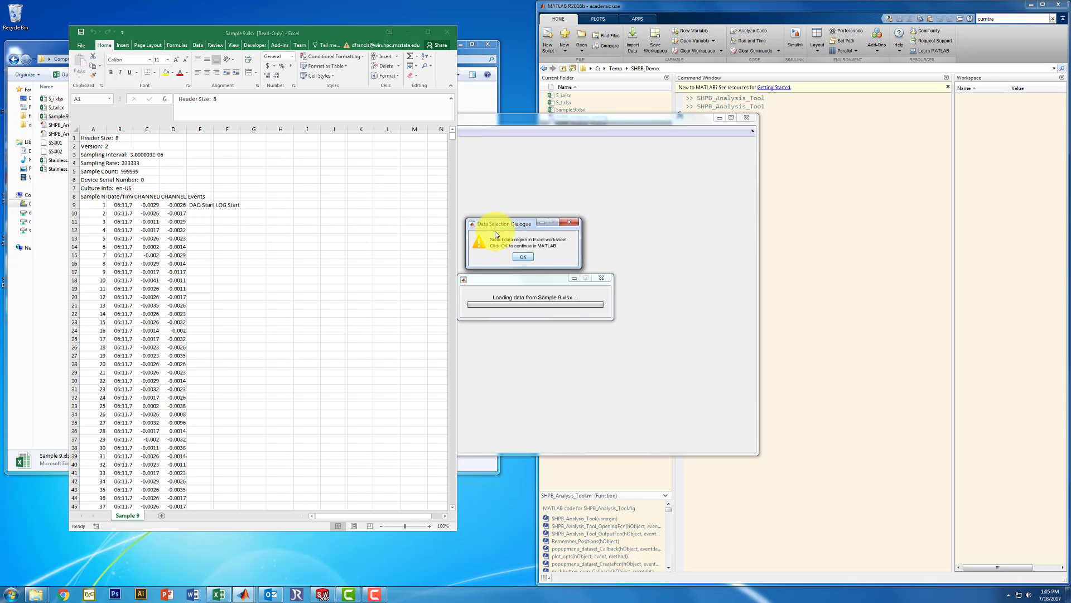
click(524, 256)
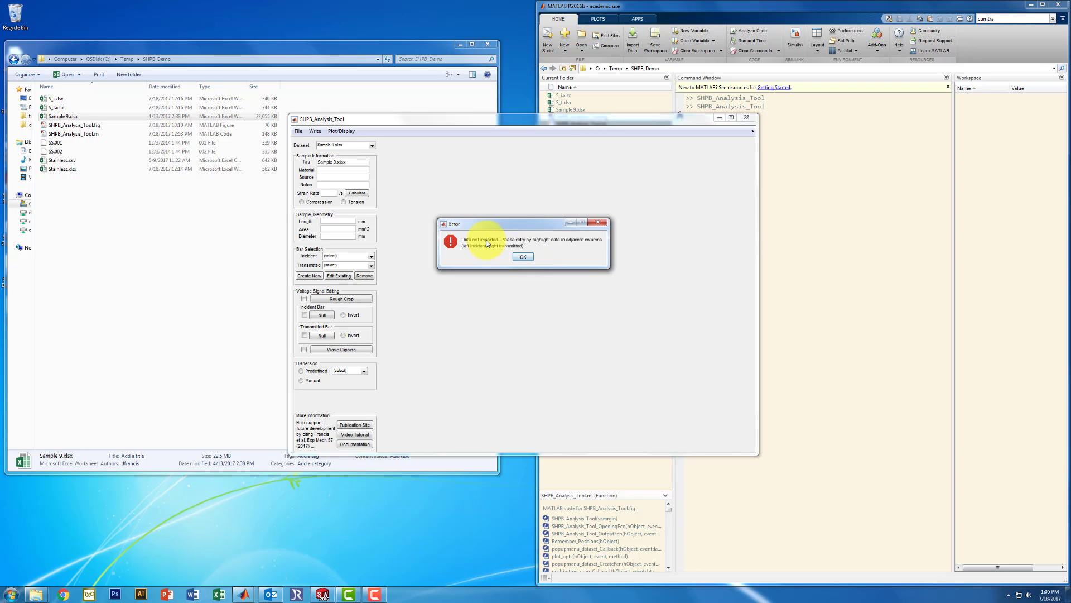
click(529, 256)
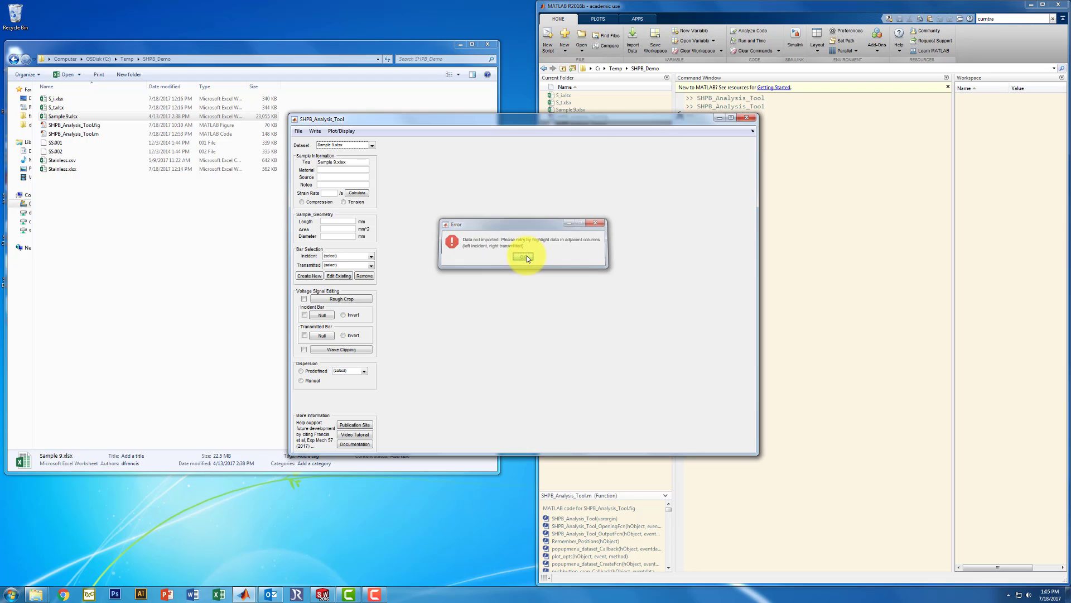
- Try to load the grouped gage voltages from Sample 9.xlsx with the automatic Excel import
click(299, 130)
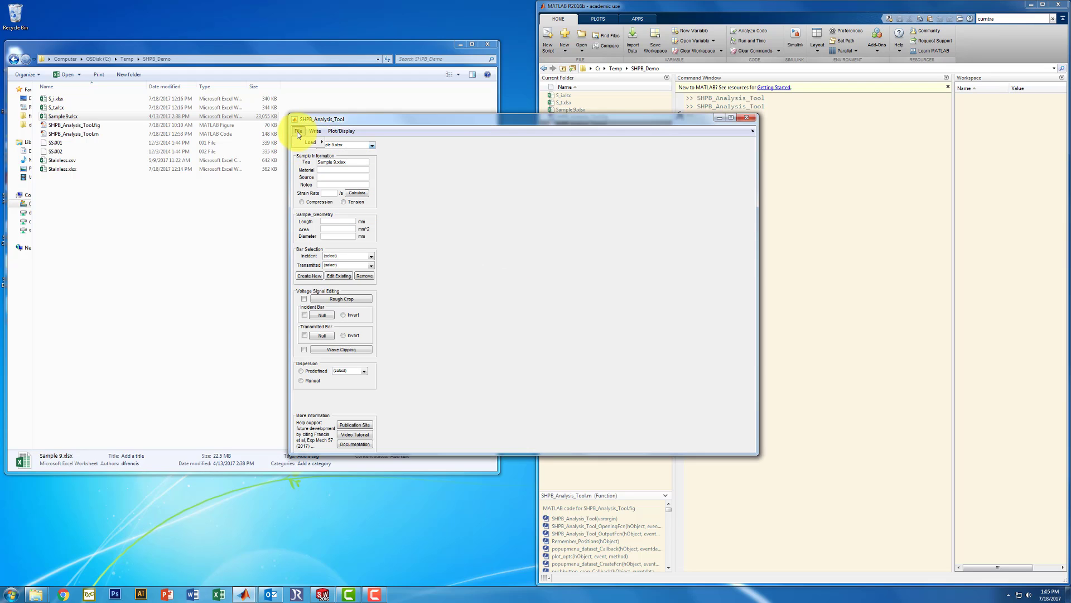
mouse_move(304, 144)
mouse_move(381, 145)
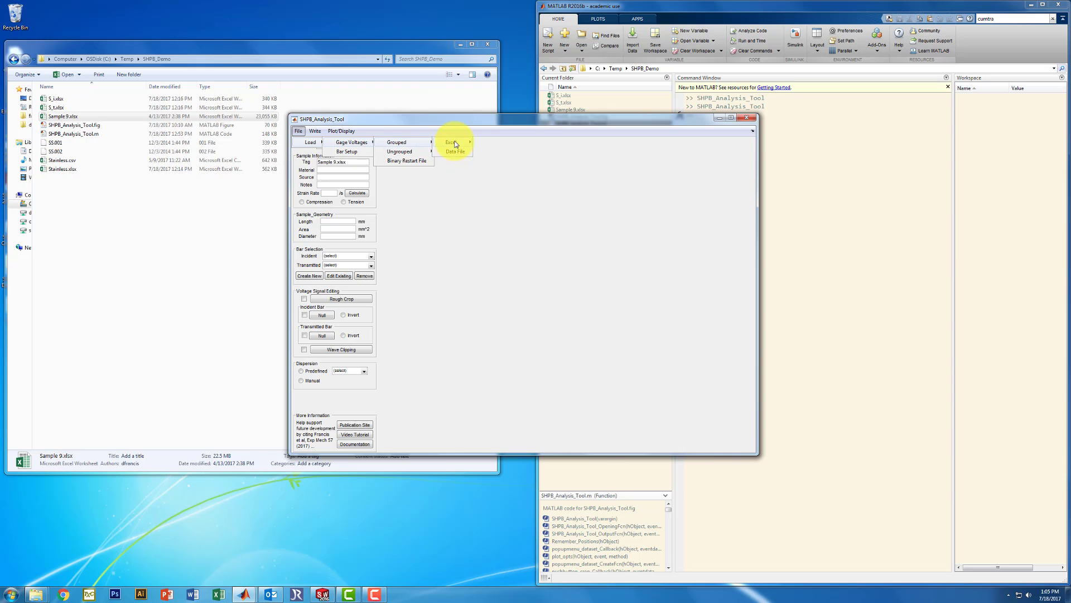
mouse_move(456, 144)
click(491, 150)
click(522, 255)
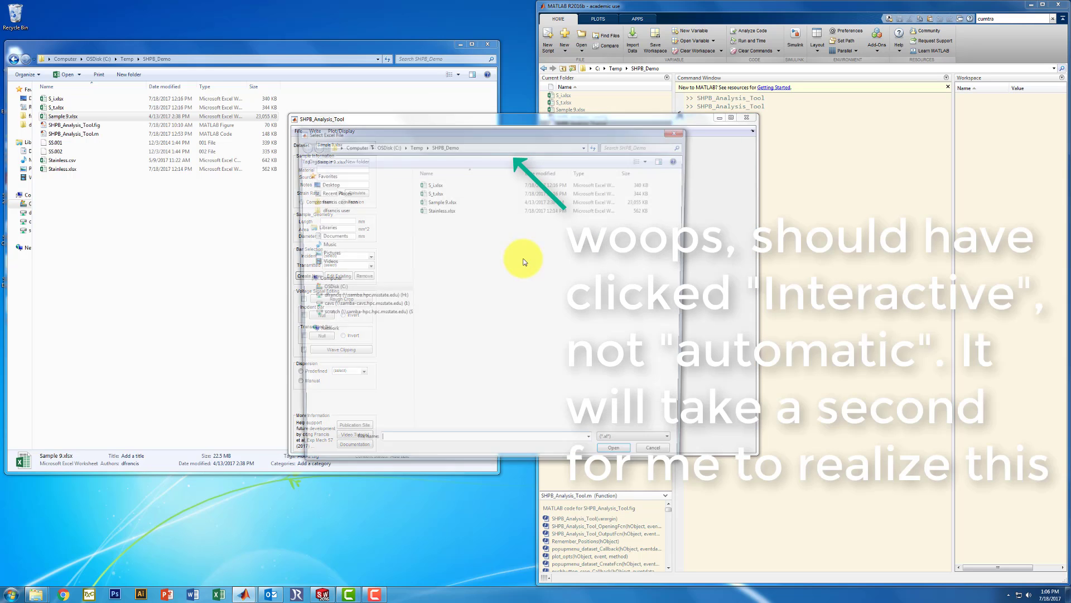
double_click(441, 203)
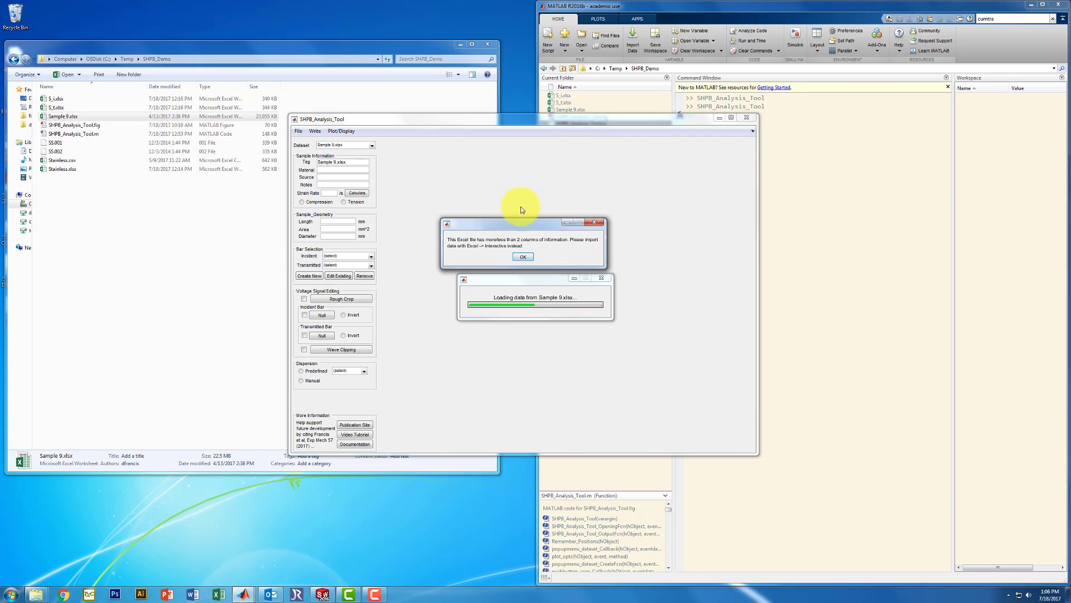
click(528, 257)
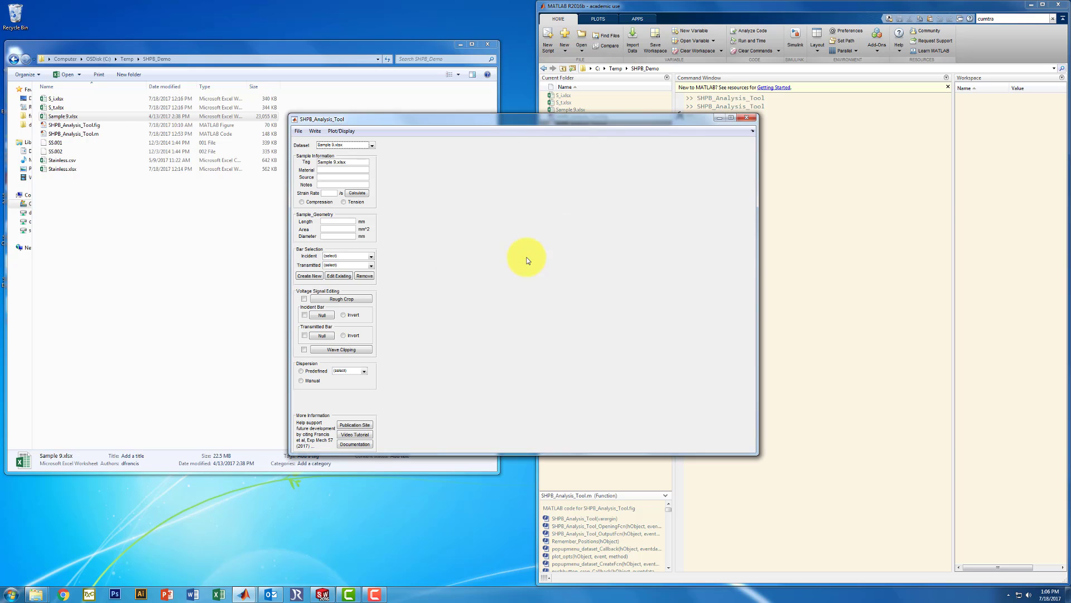
- Start an interactive grouped Excel import of gage voltages from Sample 9.xlsx
click(299, 133)
mouse_move(310, 142)
mouse_move(351, 142)
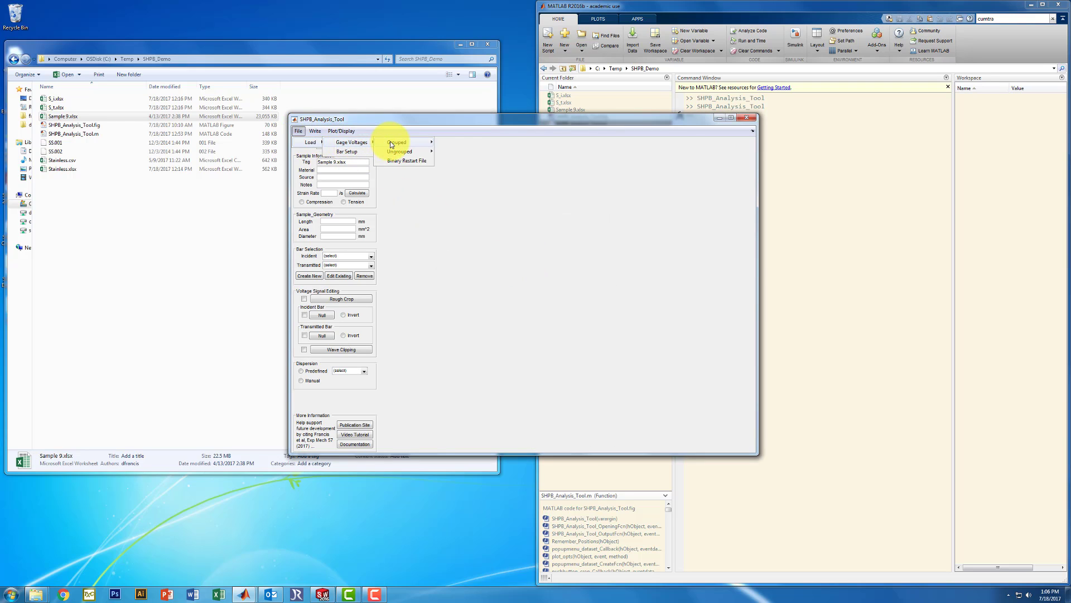
mouse_move(397, 142)
mouse_move(451, 146)
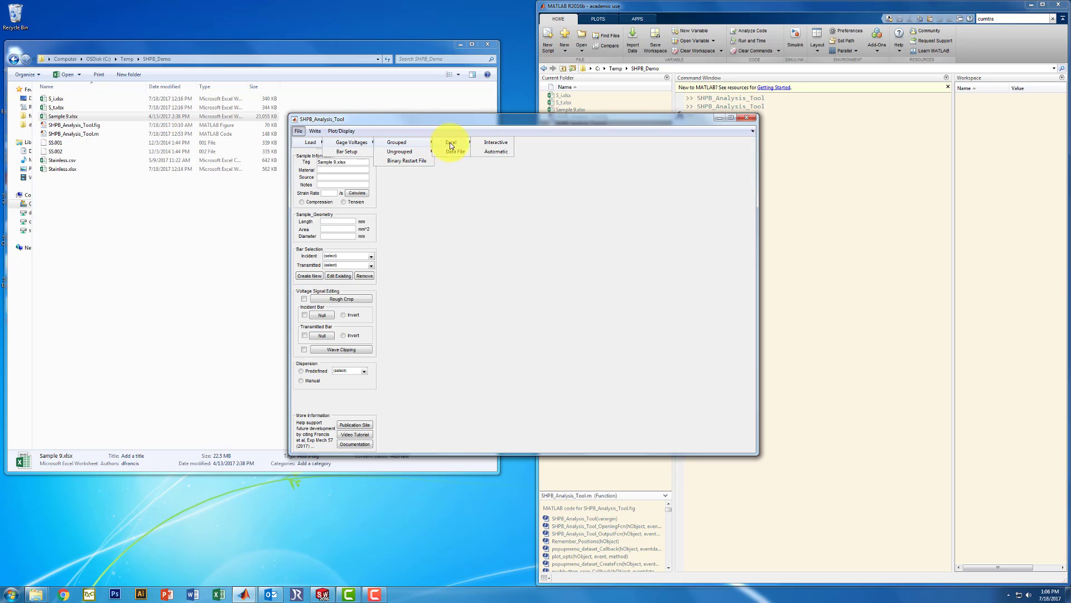
click(486, 142)
click(522, 258)
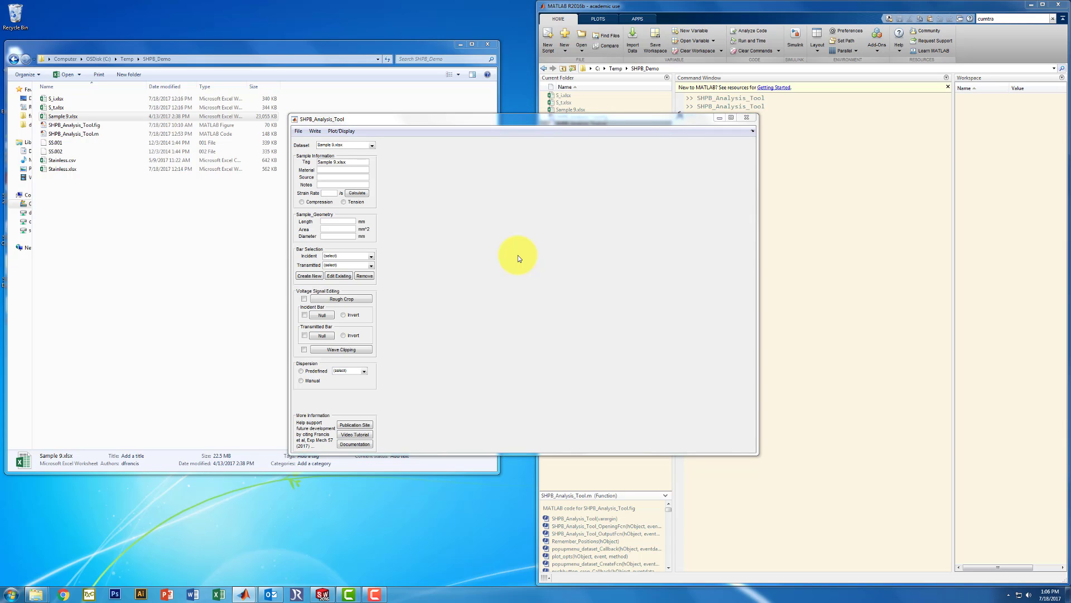
click(432, 200)
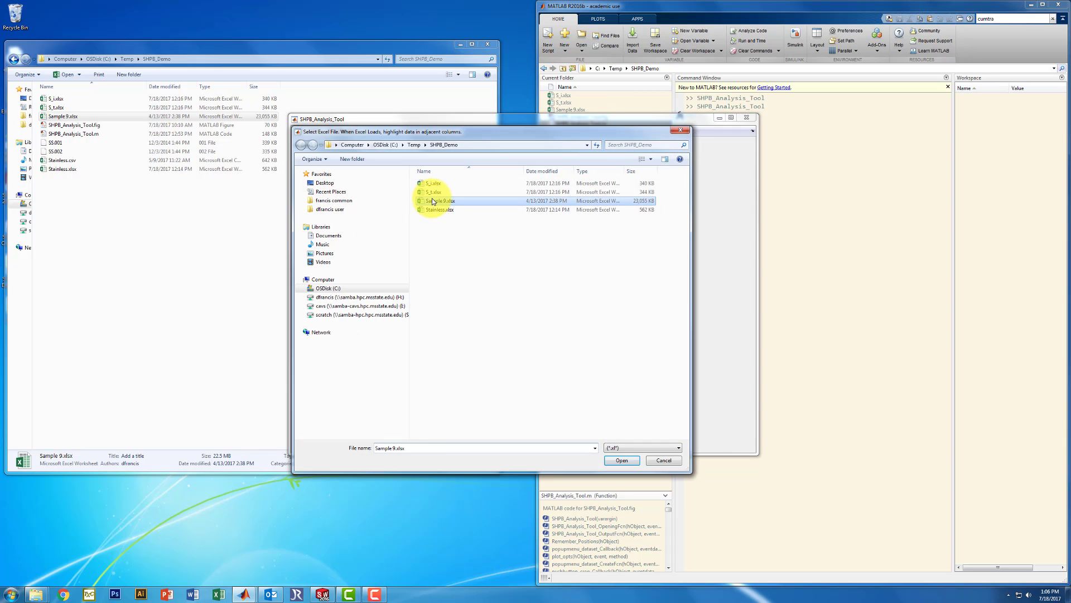
double_click(432, 199)
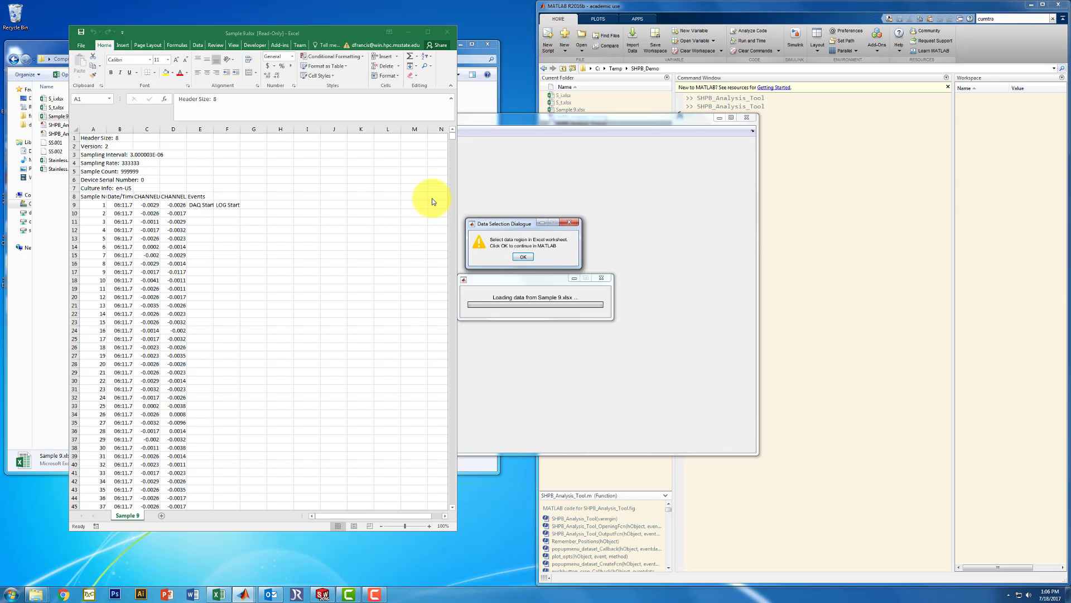
- Select the data in columns C and D from row 9 to the last row and continue the import in MATLAB
drag(146, 205, 163, 205)
key(ctrl+shift+Down)
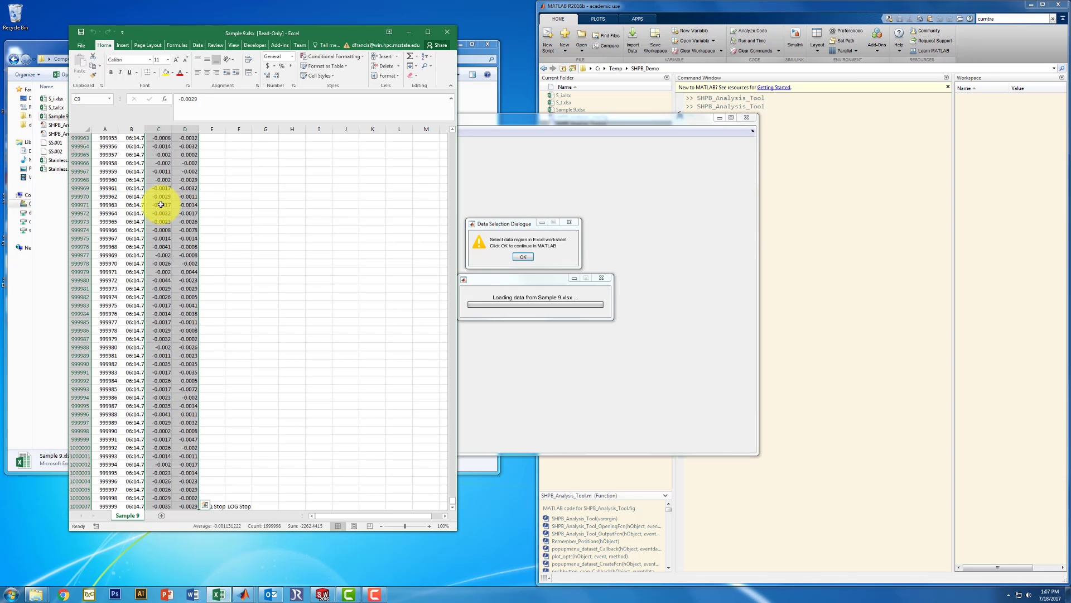
click(530, 258)
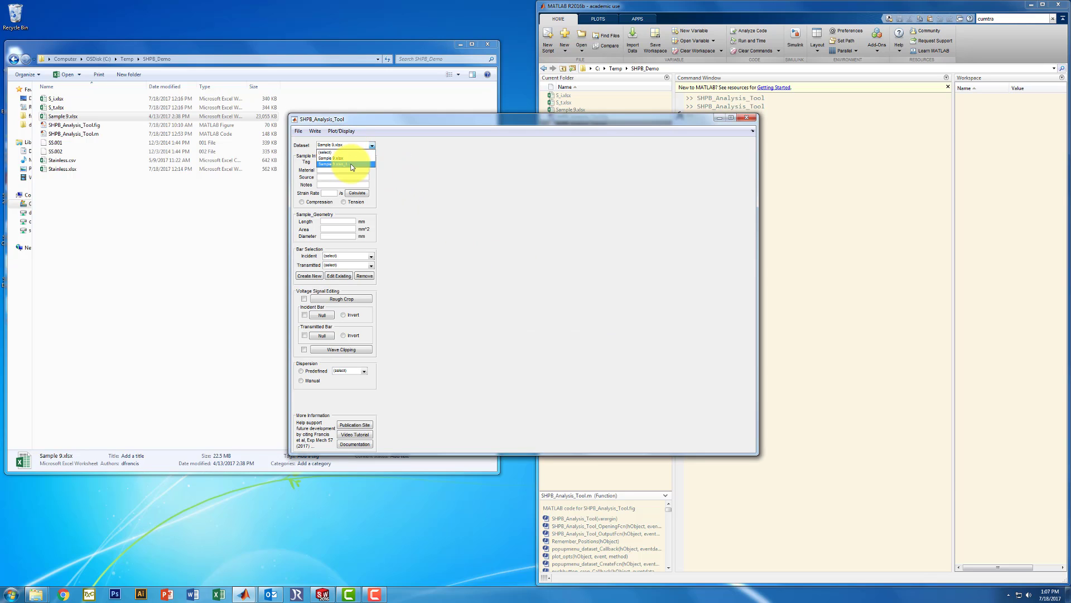
- Make the second Sample 9.xlsx import the active dataset and remove the part after "Sample" from its tag
click(351, 163)
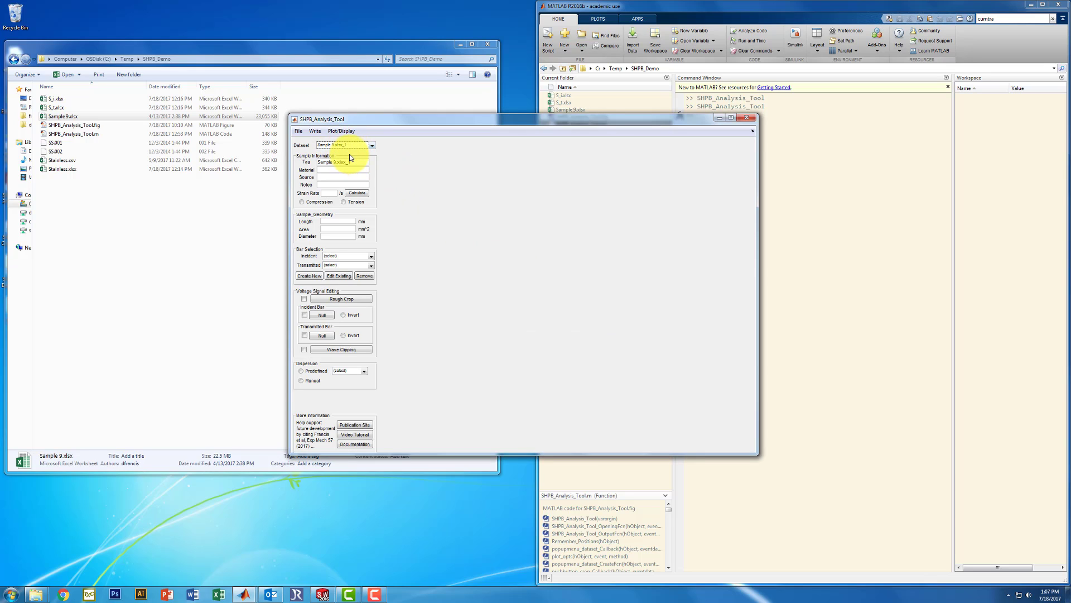
drag(357, 160, 334, 162)
key(BackSpace)
click(400, 174)
- Make the first Sample 9.xlsx import the active dataset and change its tag to Sample1
click(357, 146)
click(357, 157)
drag(334, 162, 371, 163)
text(1)
click(359, 147)
click(356, 159)
- Load grouped gage voltages from the comma-separated data file Stainless.csv
click(299, 131)
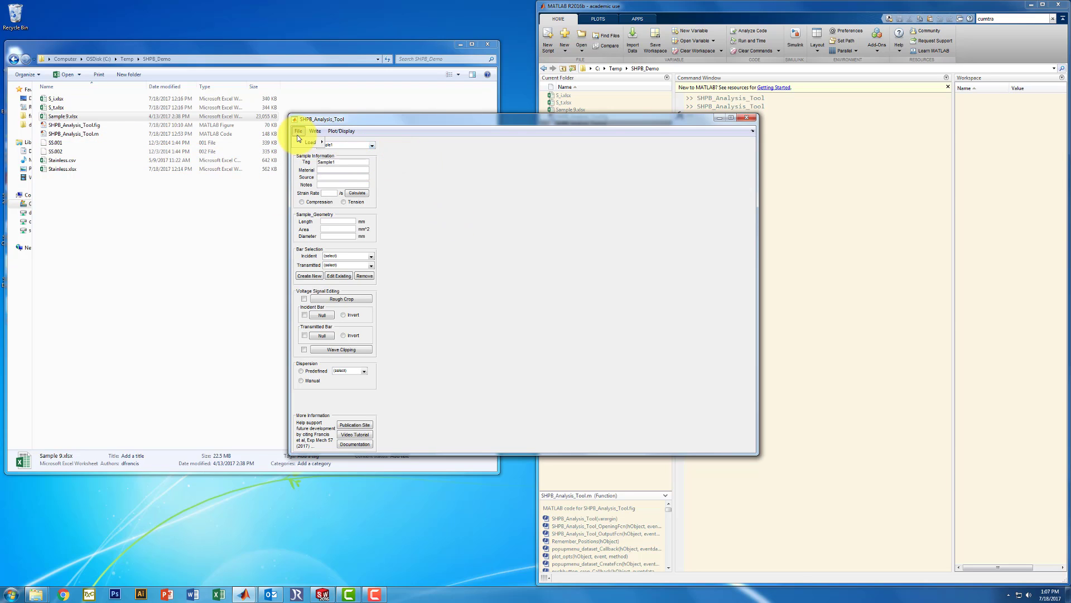
mouse_move(300, 145)
mouse_move(355, 143)
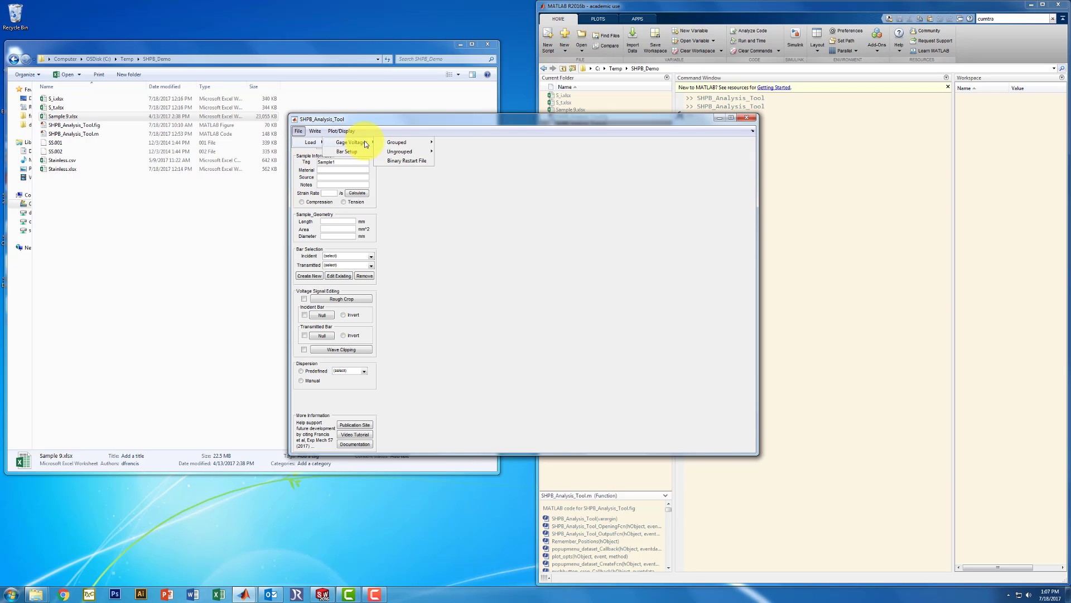
mouse_move(400, 143)
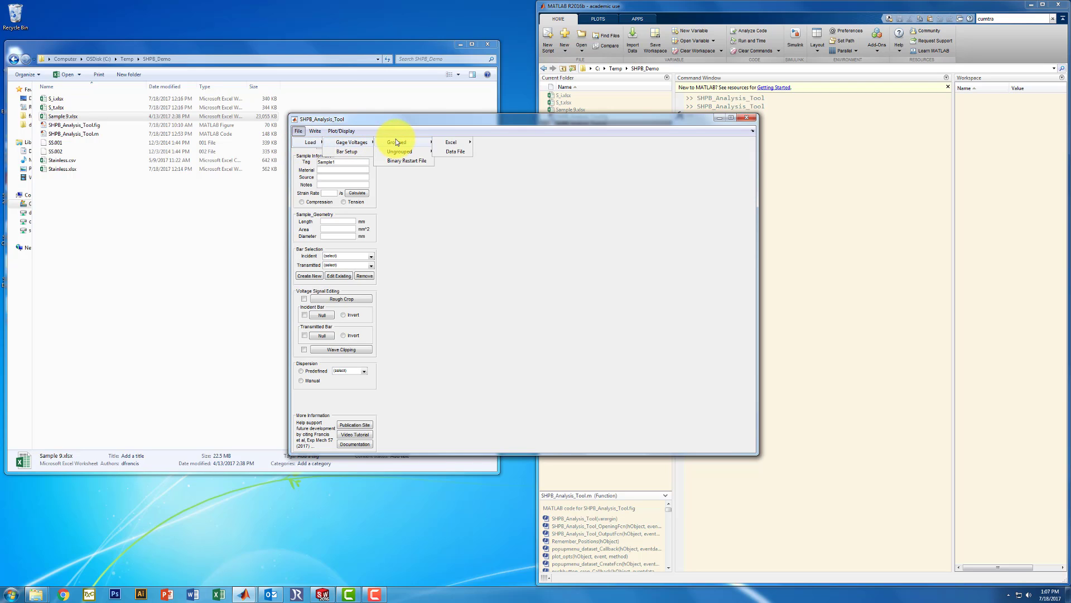
click(456, 151)
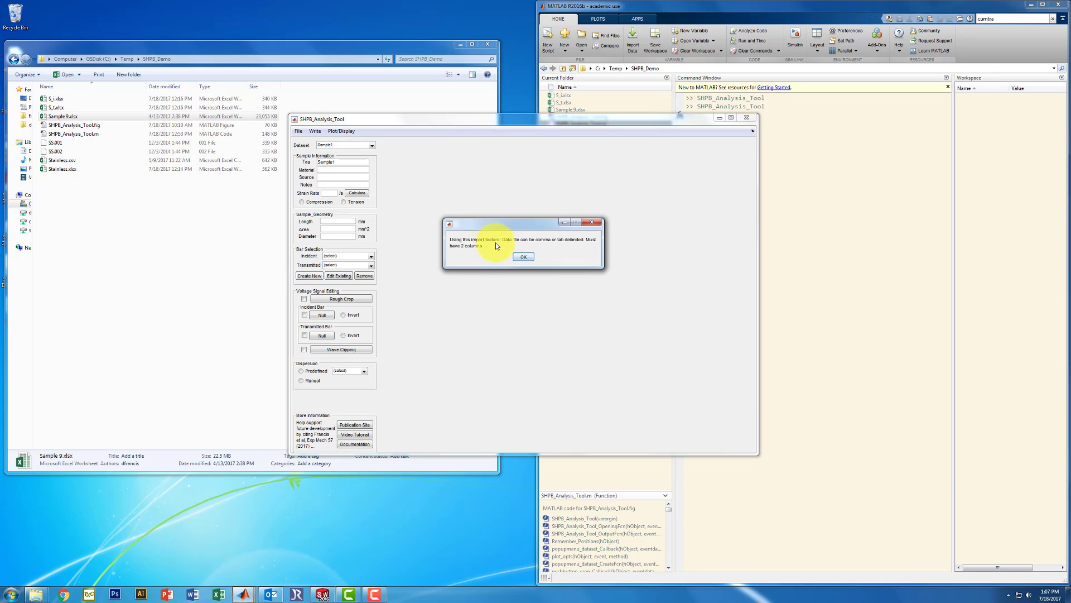
click(523, 257)
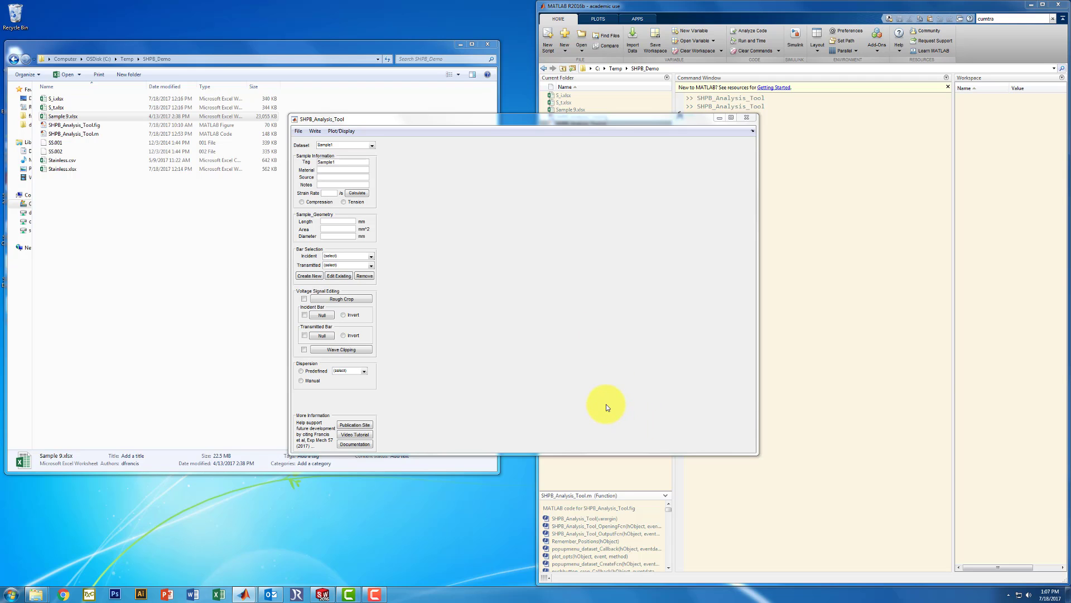
click(658, 448)
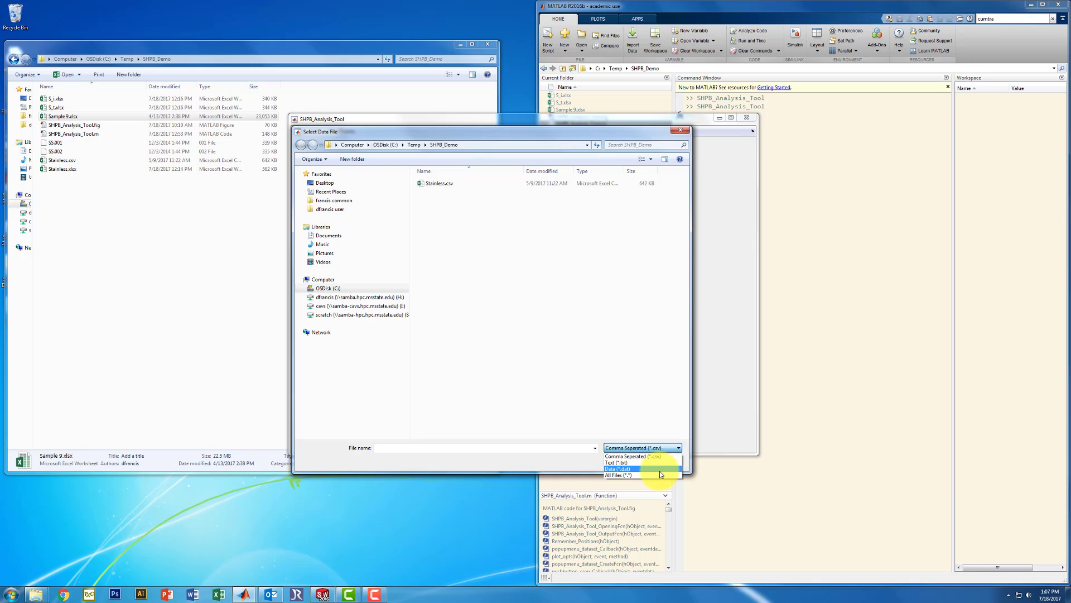
click(650, 448)
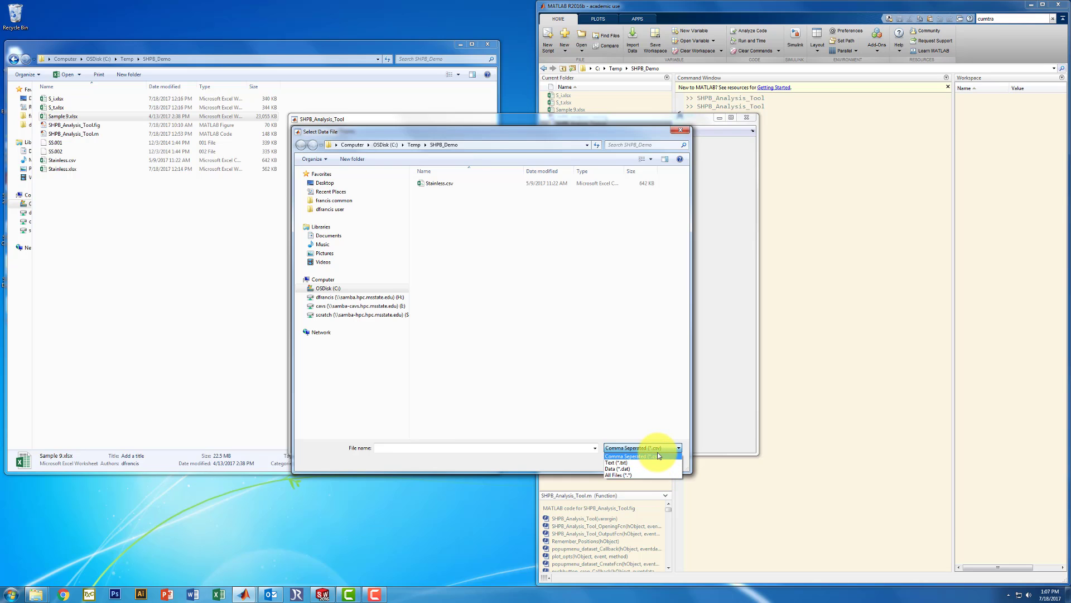
click(449, 187)
click(620, 460)
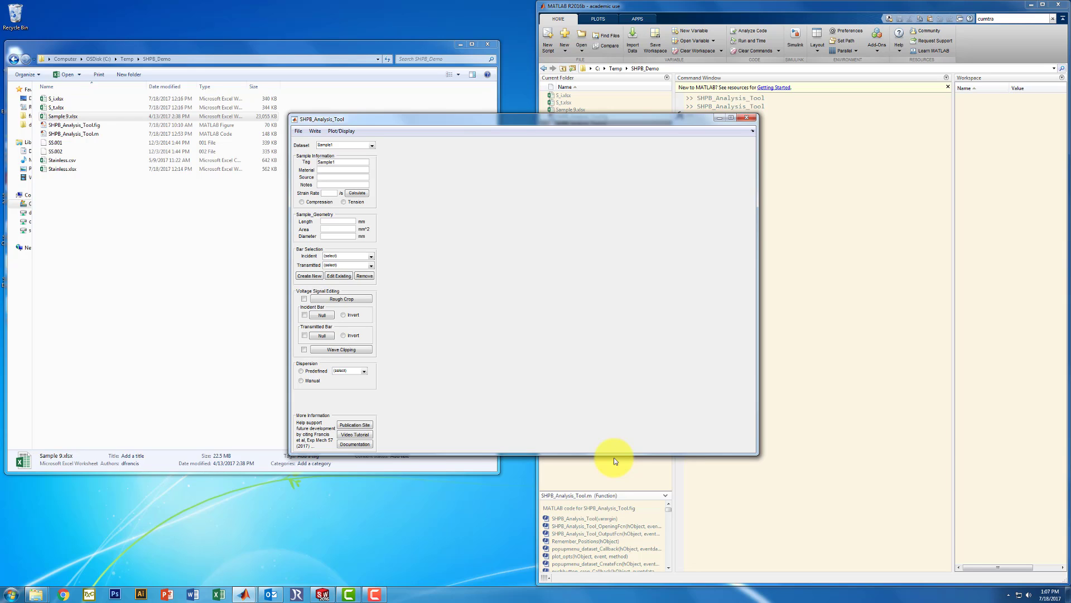
- Make Stainless.csv the active dataset and change its tag to Stainless1
click(357, 146)
click(351, 170)
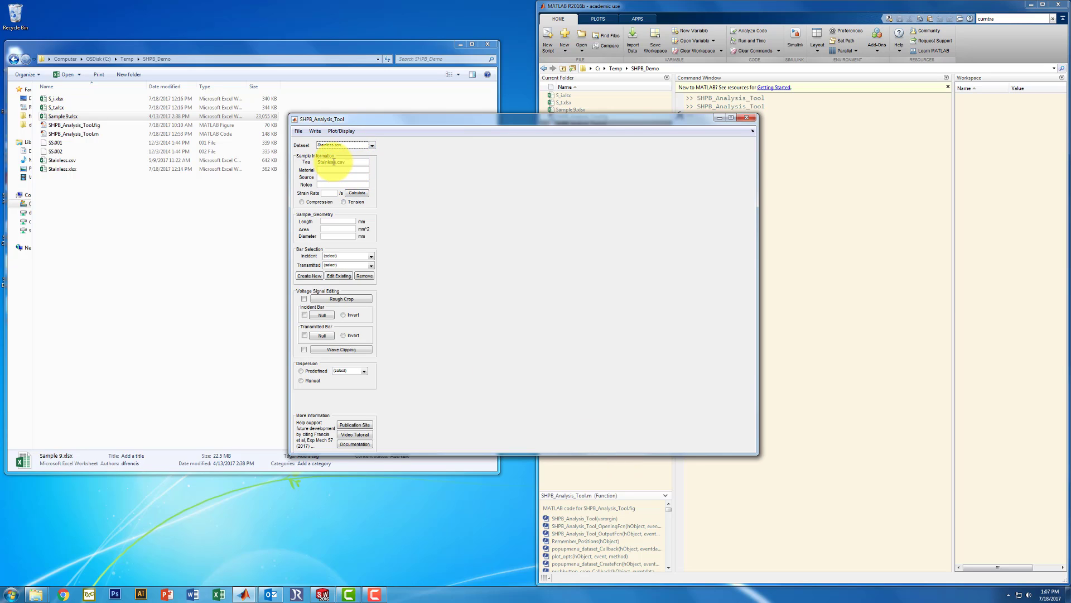
drag(336, 162, 361, 161)
text(1)
key(Return)
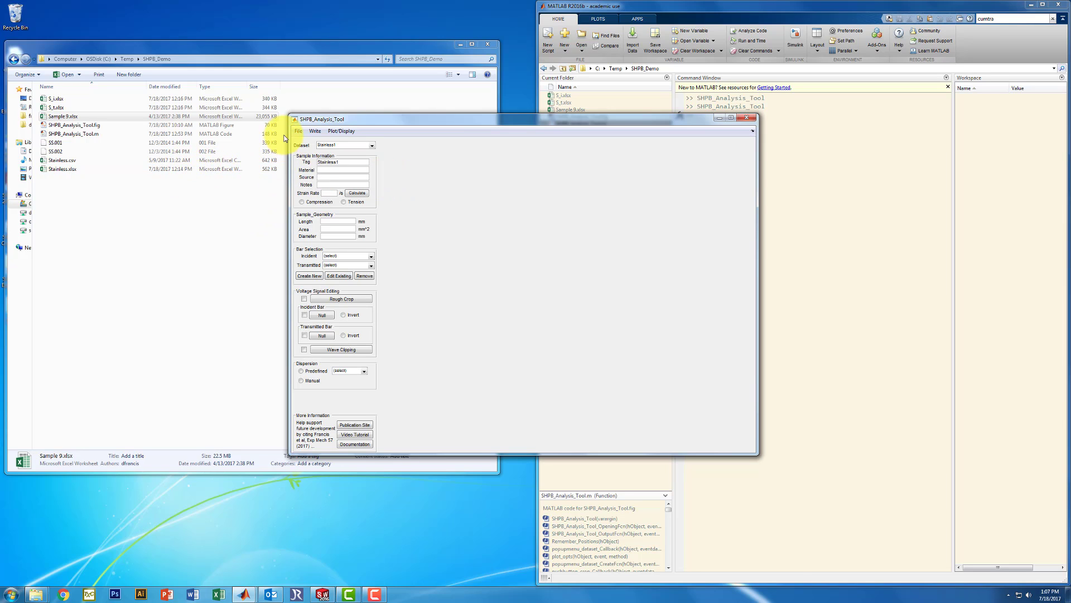
- Start an ungrouped data file import of gage voltages, showing all file types, and load SS.001 as the incident wave
click(299, 131)
mouse_move(298, 142)
mouse_move(351, 142)
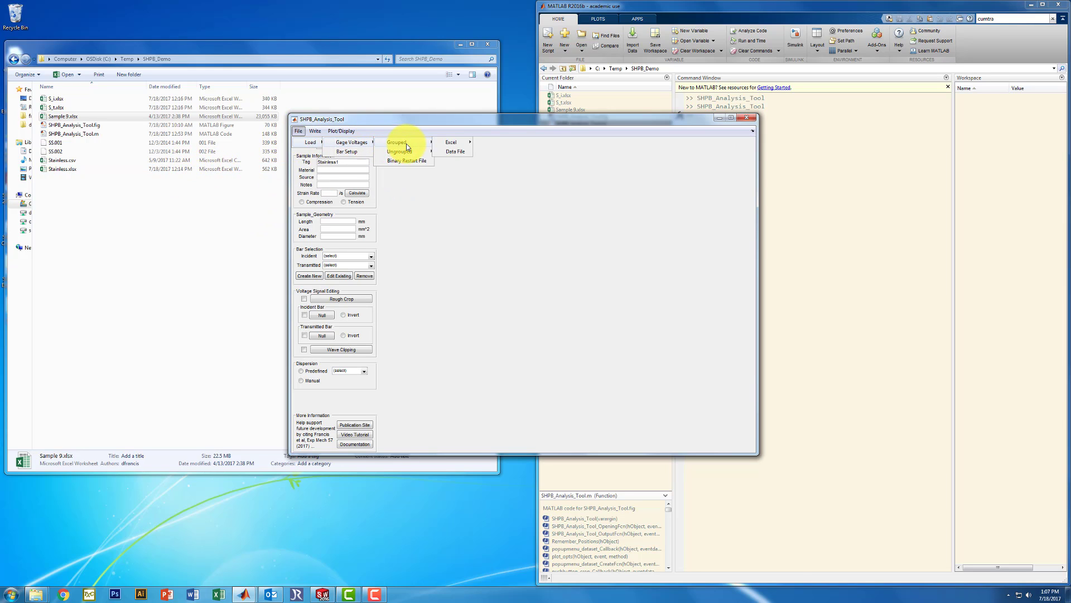
mouse_move(410, 152)
mouse_move(469, 152)
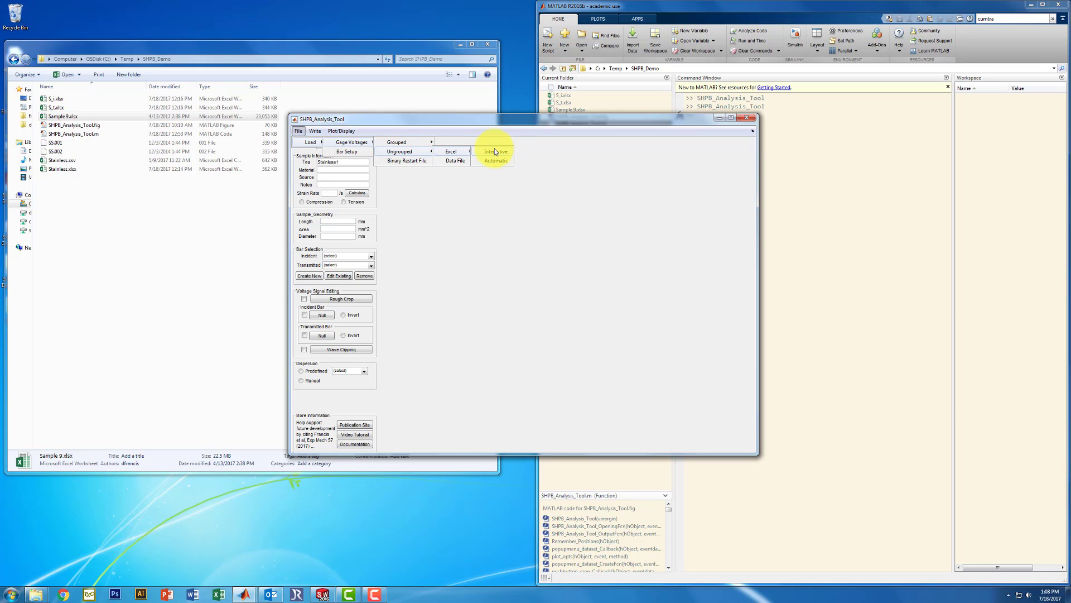
click(453, 162)
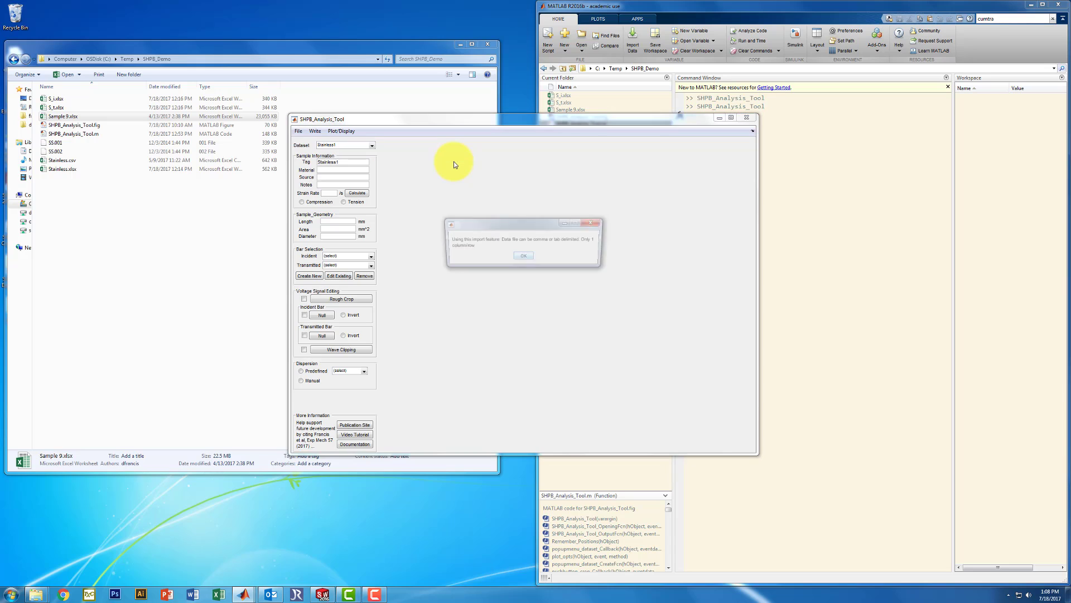
click(523, 257)
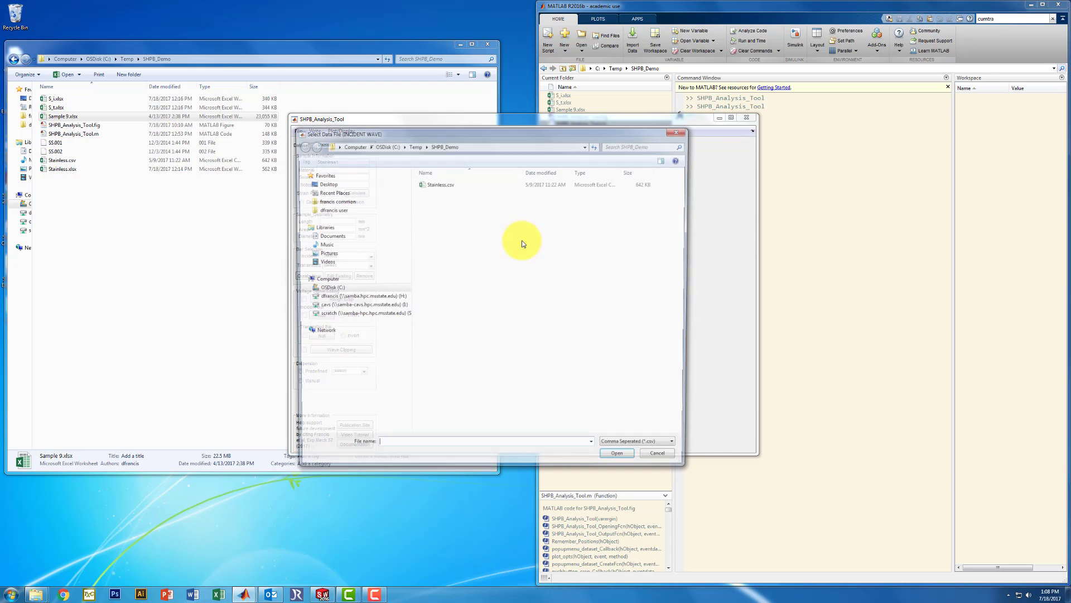
click(626, 447)
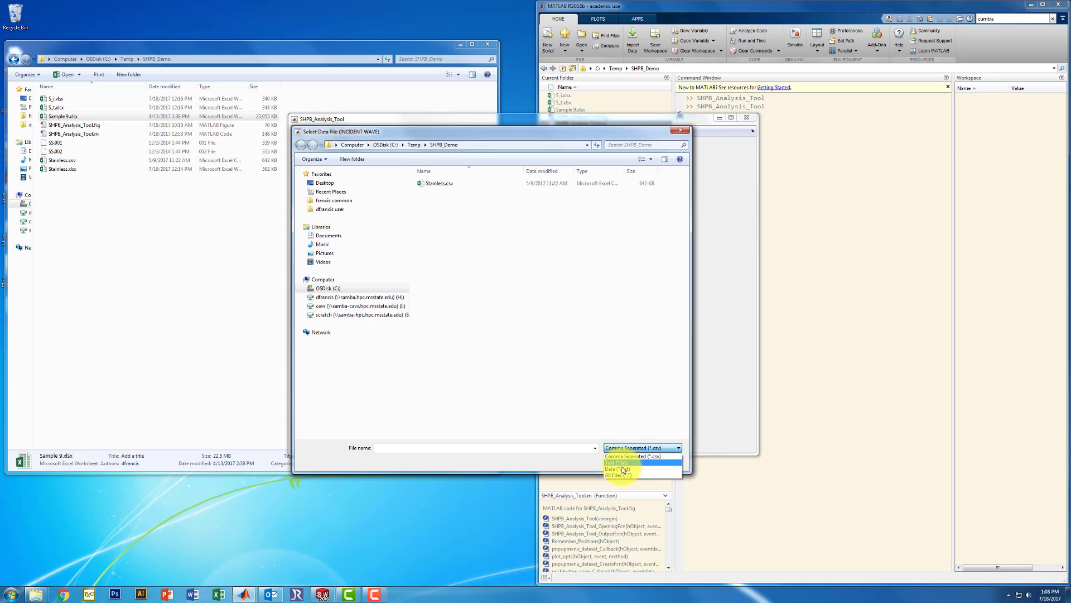
click(621, 474)
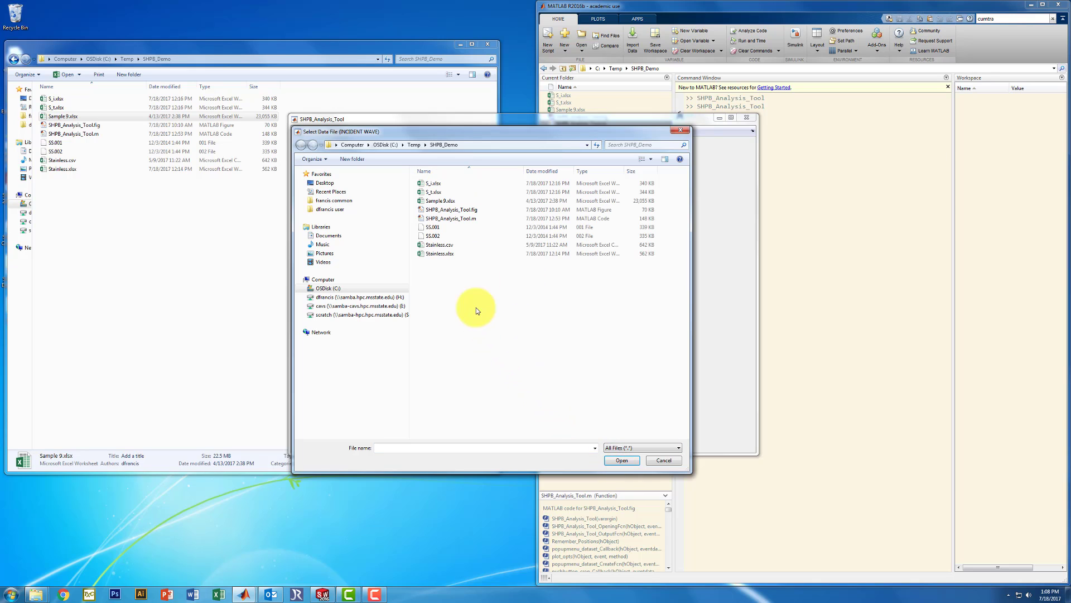
click(435, 228)
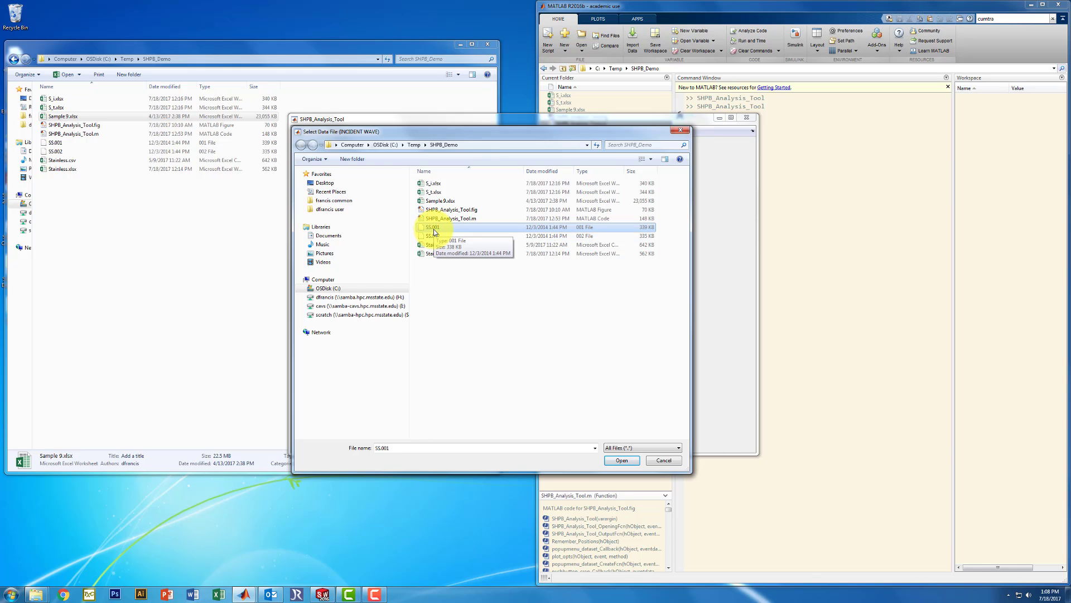
click(621, 460)
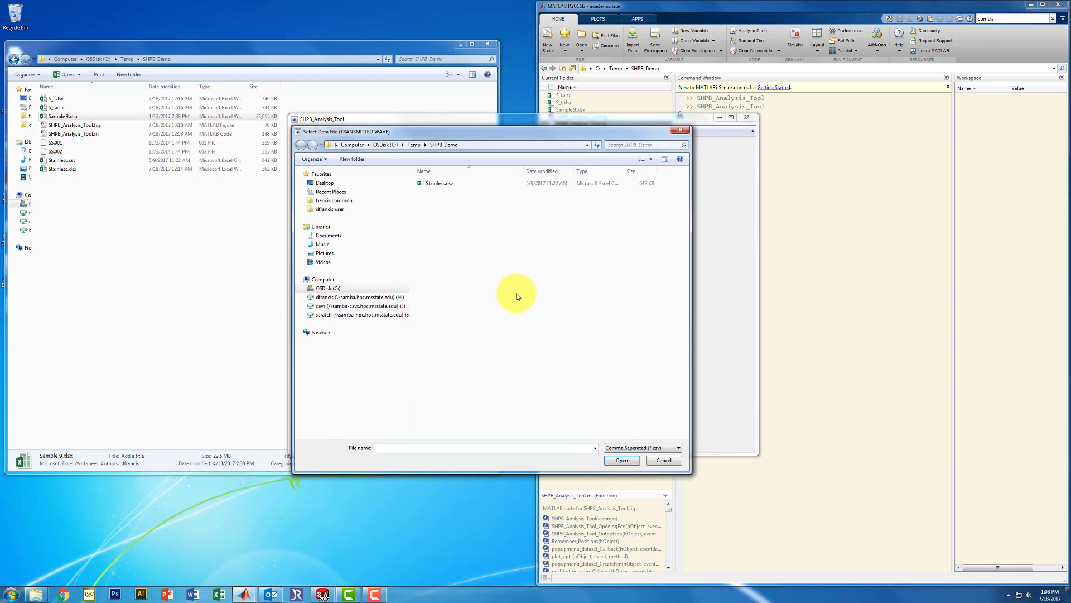
- Show all file types and load SS.002 as the transmitted wave
click(644, 448)
click(644, 474)
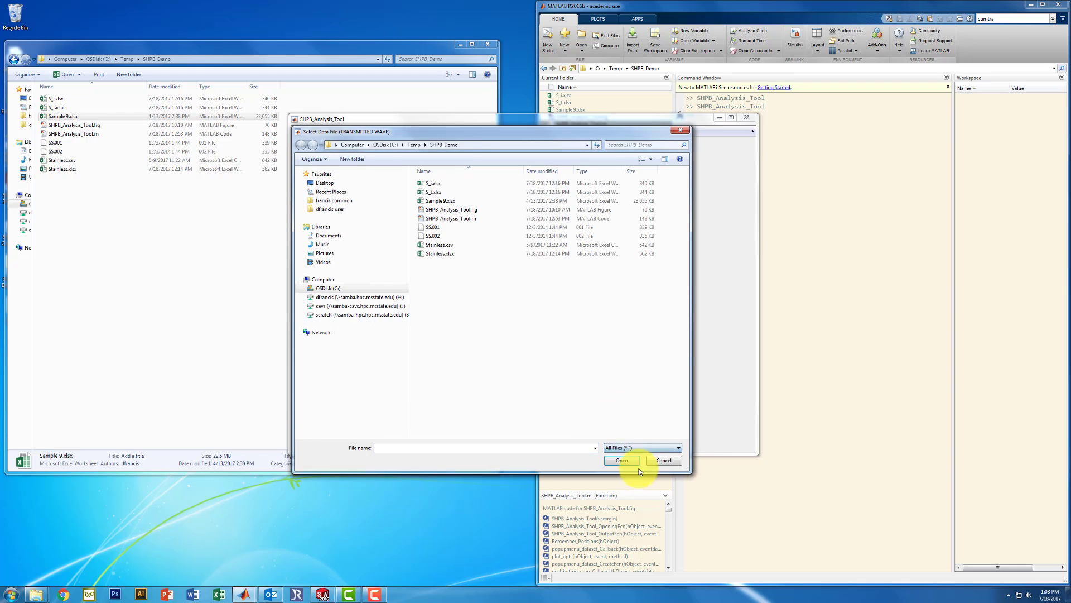
double_click(445, 235)
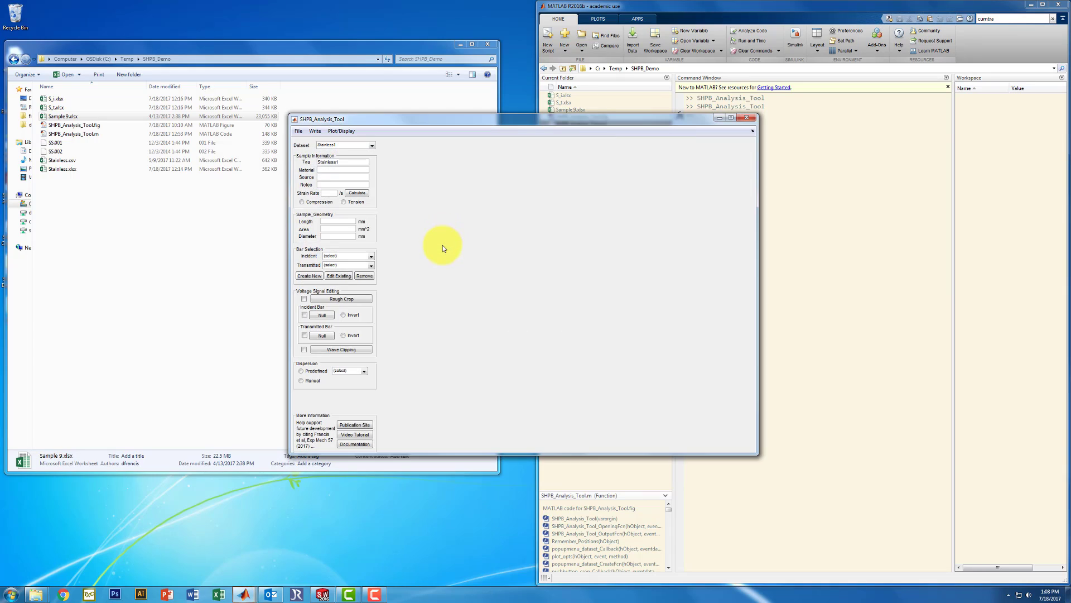
- Make the imported SS.002 dataset active and shorten its tag to SS
click(371, 146)
click(343, 177)
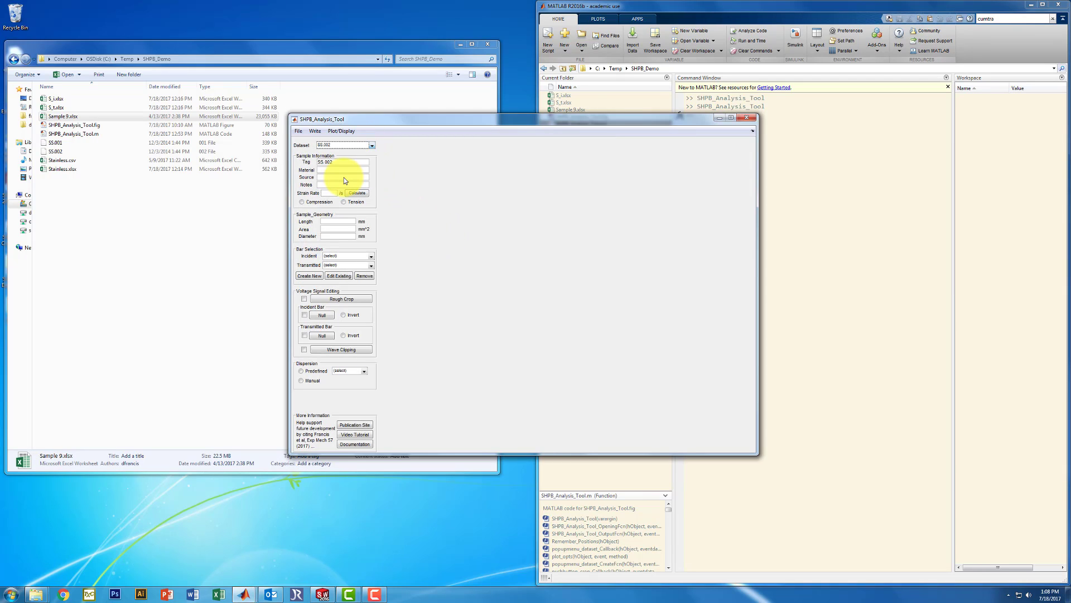
drag(324, 162, 366, 158)
key(BackSpace)
key(Return)
click(347, 170)
- Write the sample data to a restart MAT-file in the SHPB_Demo folder, keeping the suggested file name
mouse_move(310, 135)
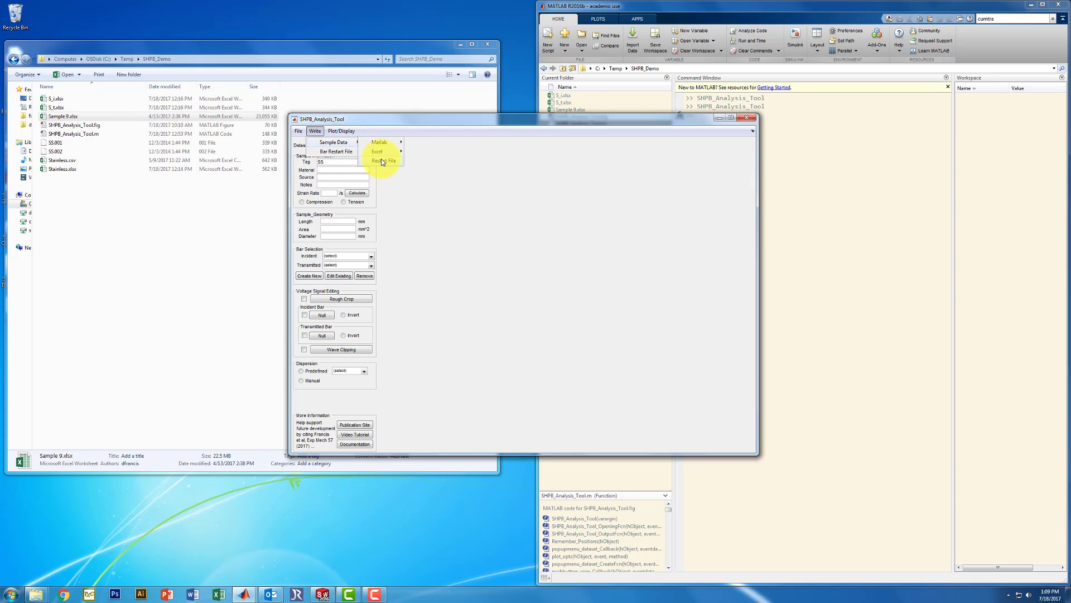
click(347, 146)
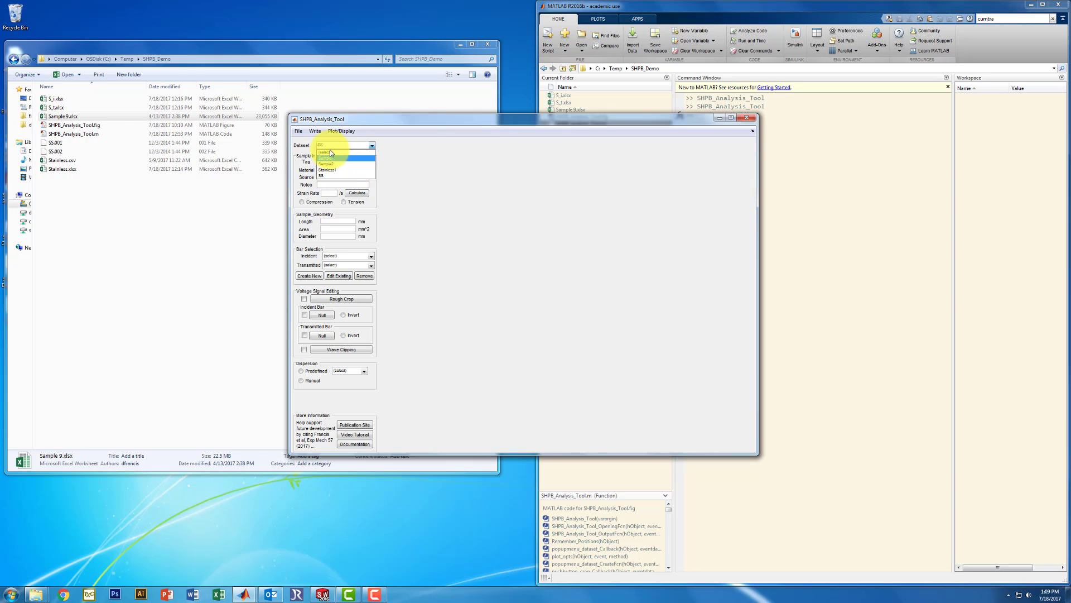
click(316, 132)
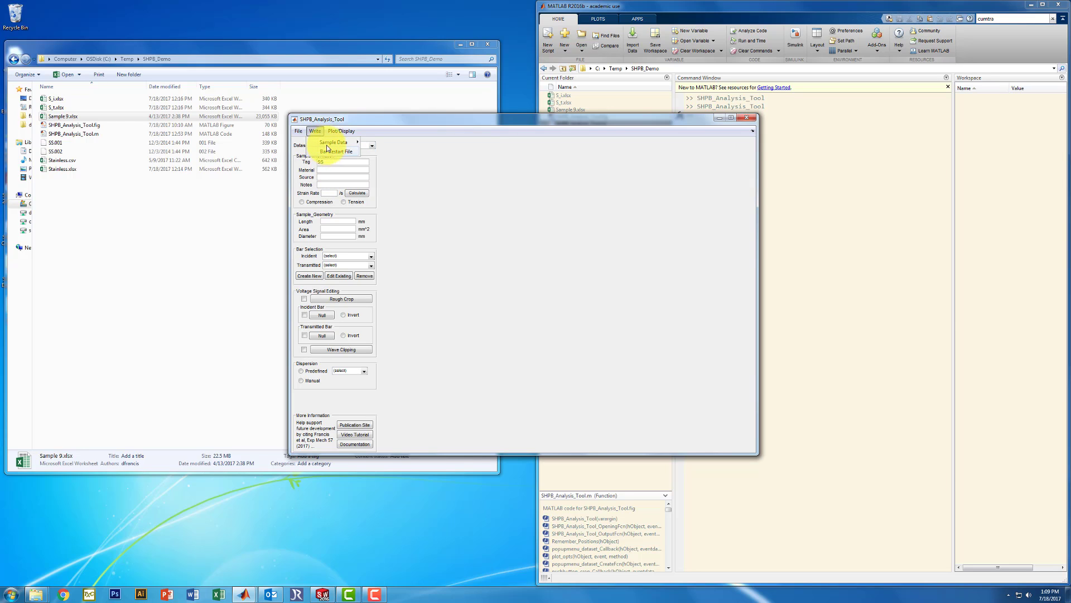
mouse_move(321, 144)
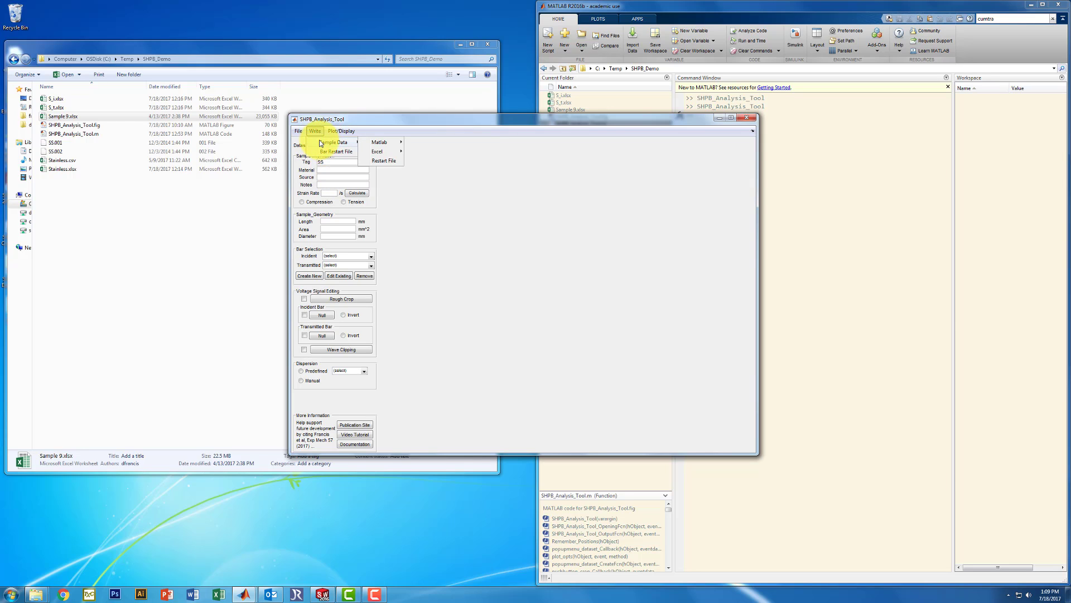
click(378, 160)
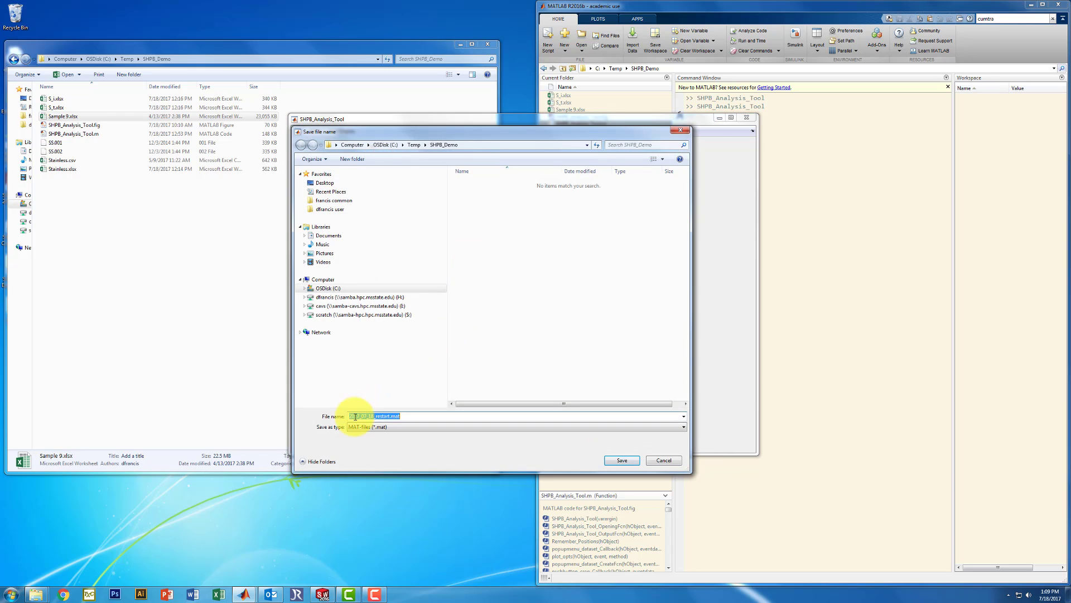
click(623, 461)
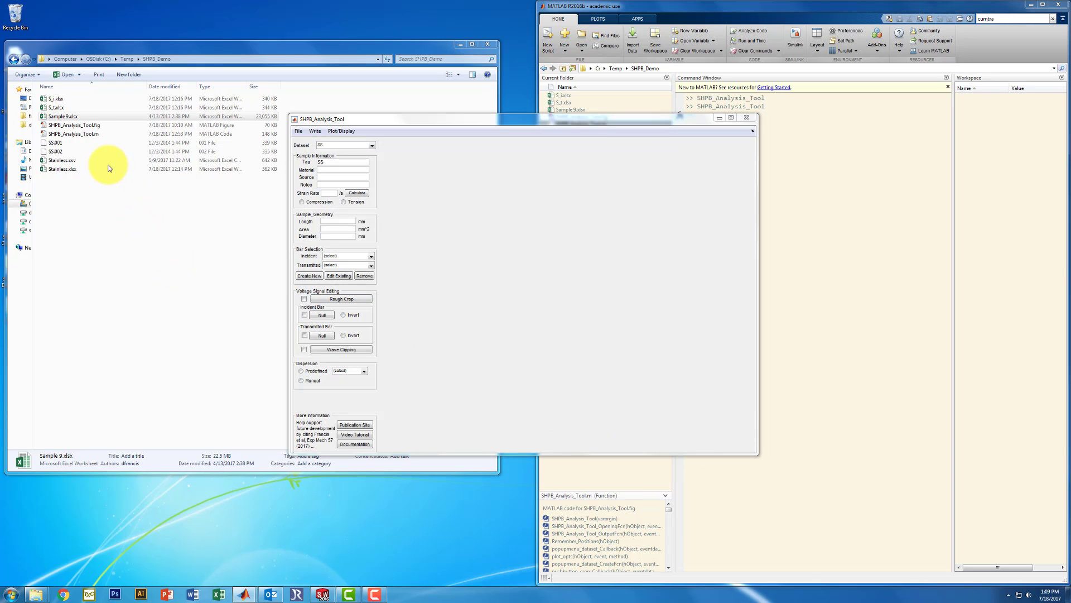
- Check for the 2017_07_18_restart file in the SHPB_Demo folder in Windows Explorer and in MATLAB's current folder
click(189, 49)
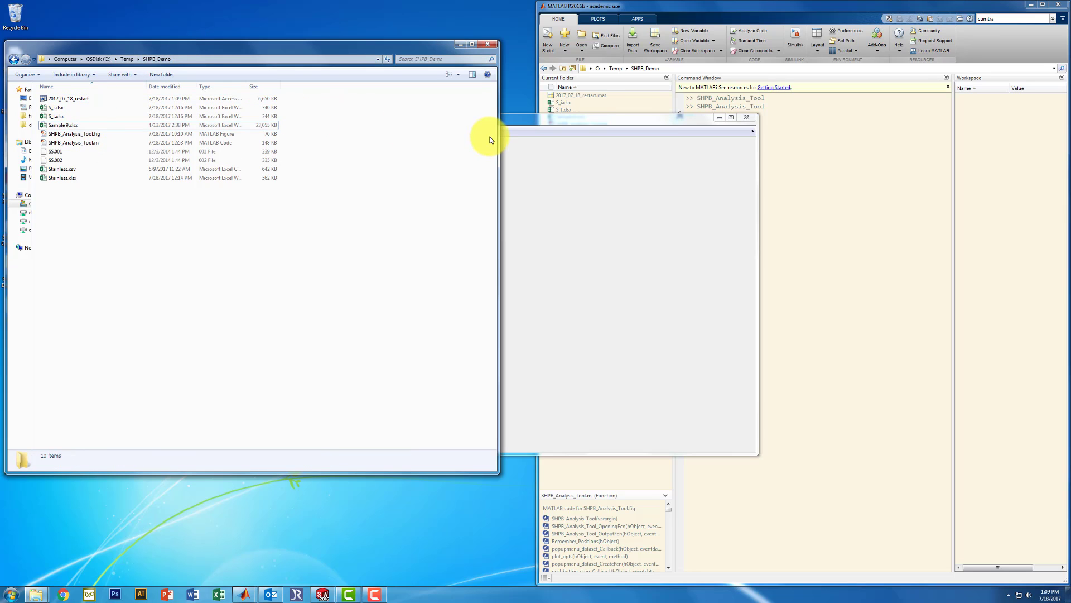
click(822, 155)
click(591, 94)
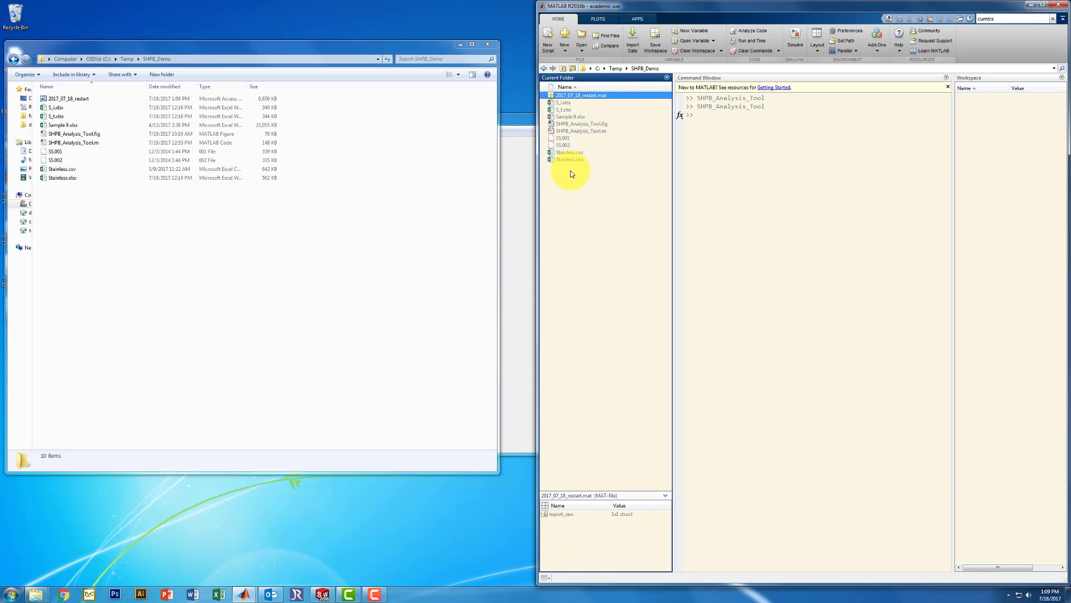
- Return to the SHPB Analysis Tool and load gage voltages from the binary restart file 2017_07_18_restart
click(521, 120)
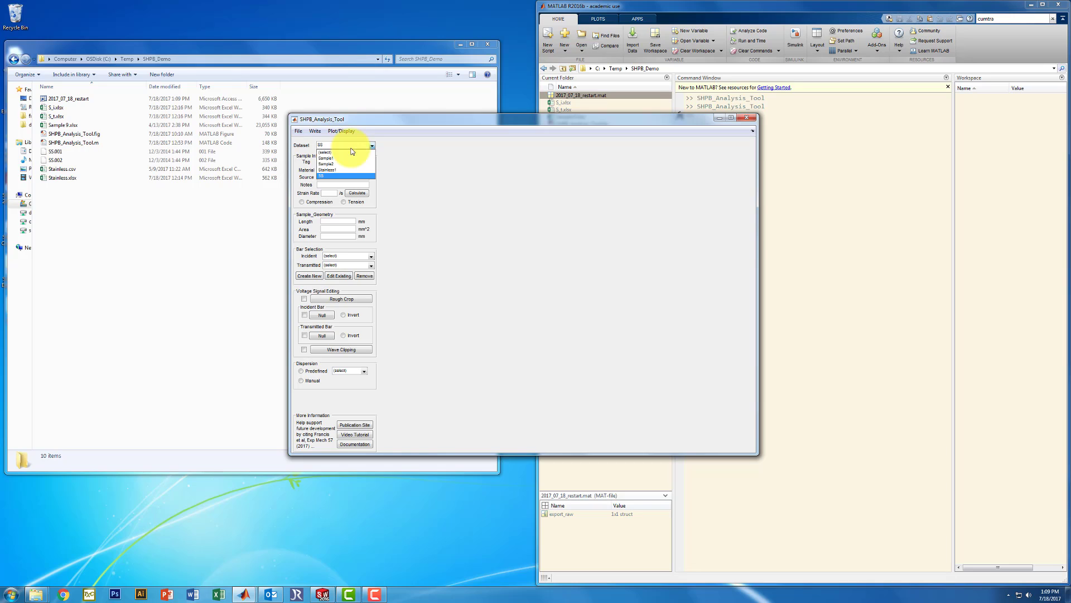
click(299, 131)
mouse_move(307, 143)
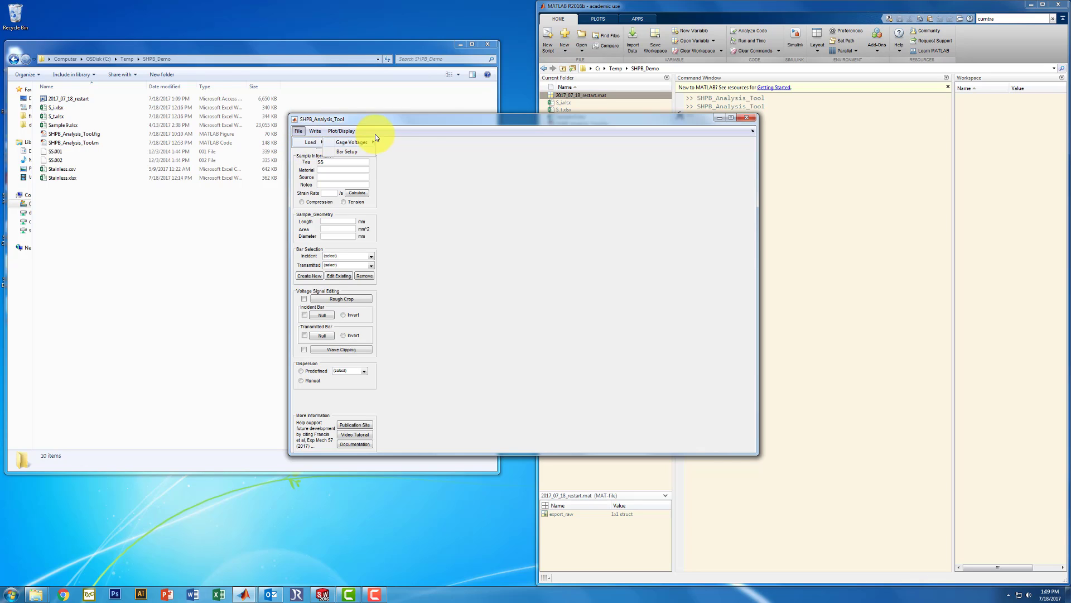
mouse_move(370, 142)
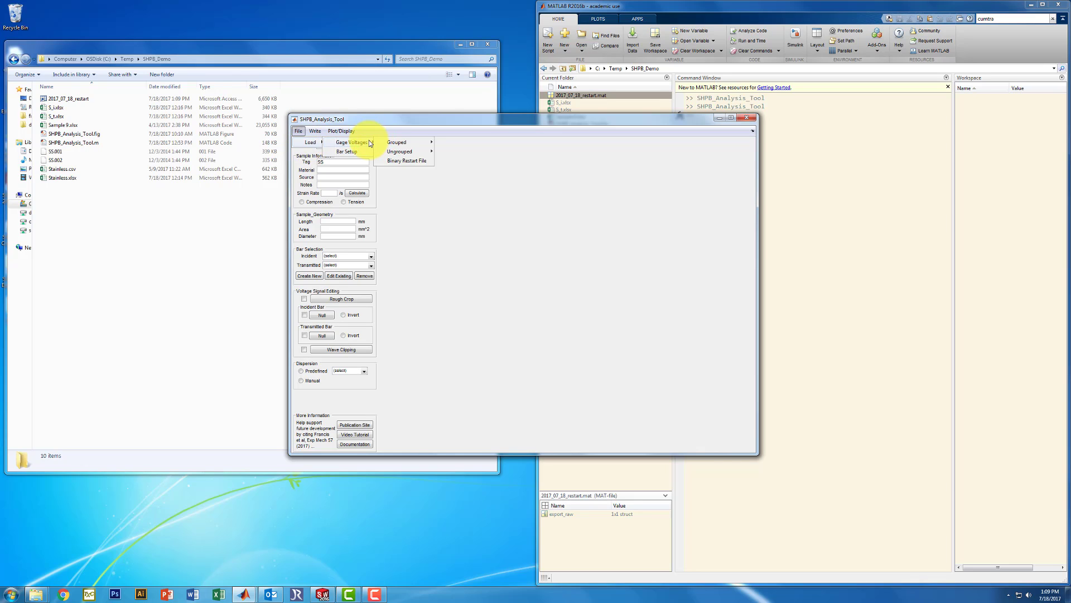
click(404, 161)
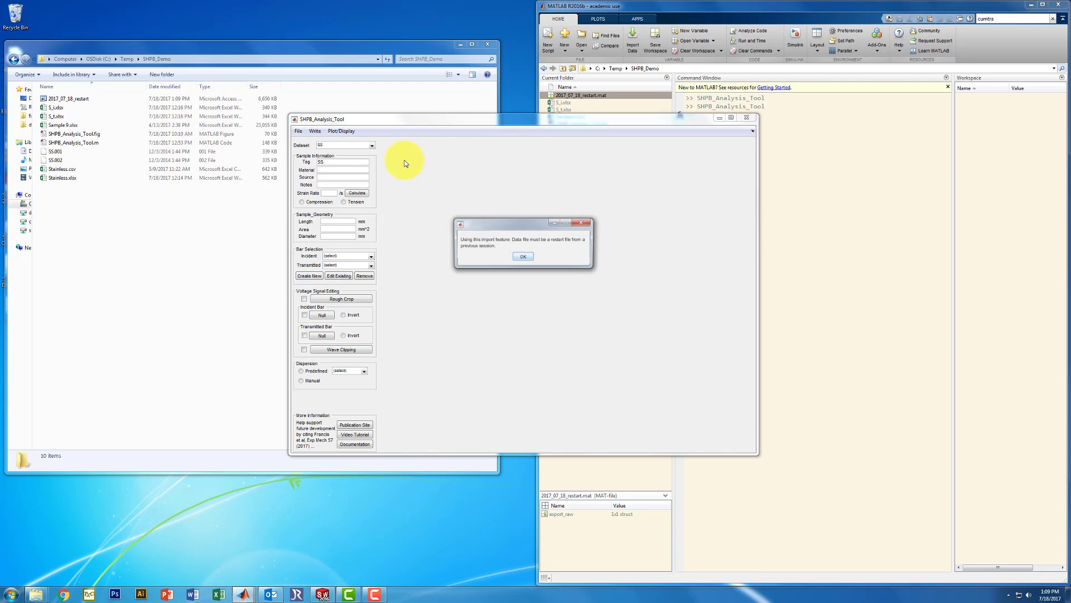
click(529, 257)
click(453, 186)
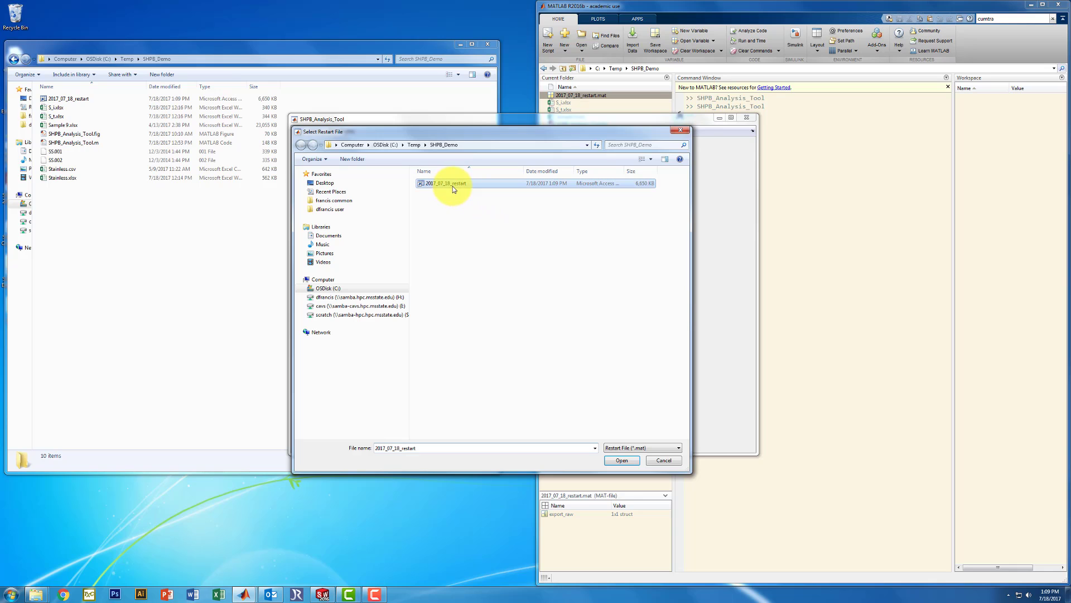
click(620, 460)
- Delete the duplicate datasets Sample1_1 and Sample2_1
click(345, 145)
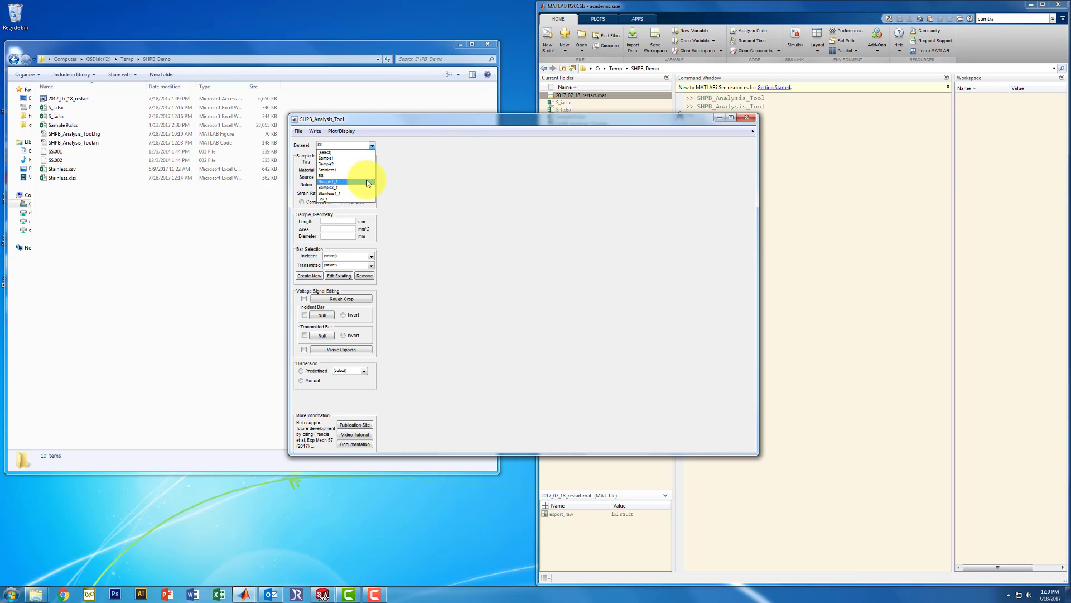
click(367, 181)
right_click(351, 144)
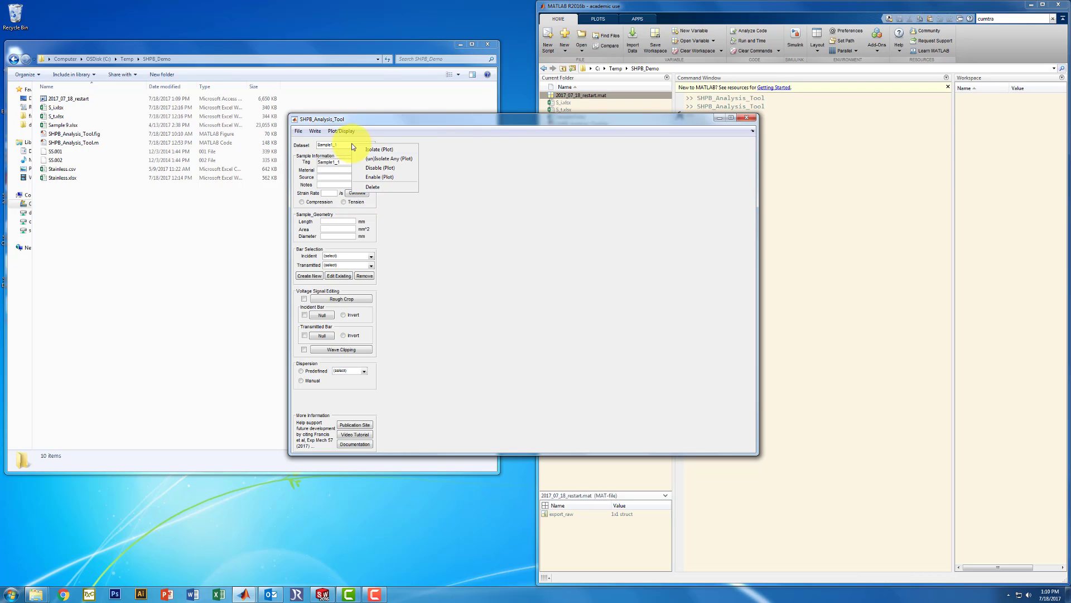
click(397, 186)
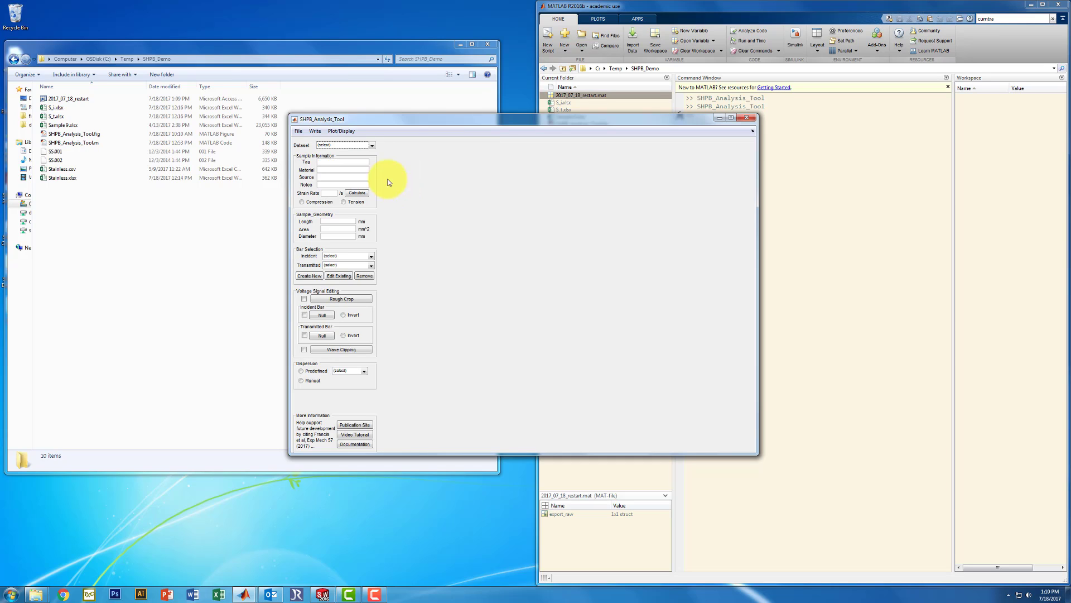
click(363, 144)
click(346, 182)
right_click(329, 144)
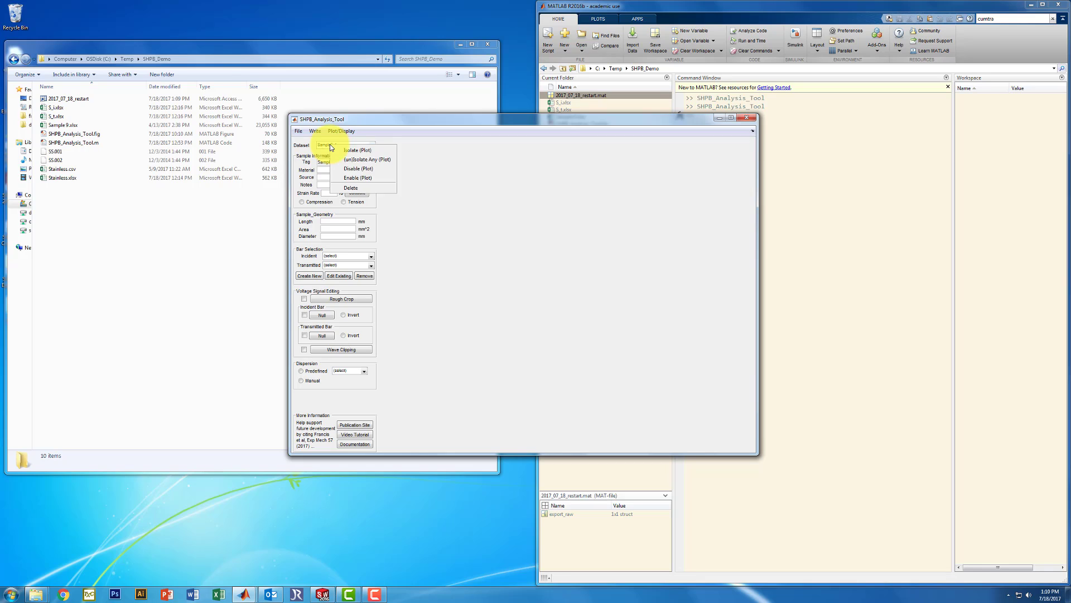
click(366, 188)
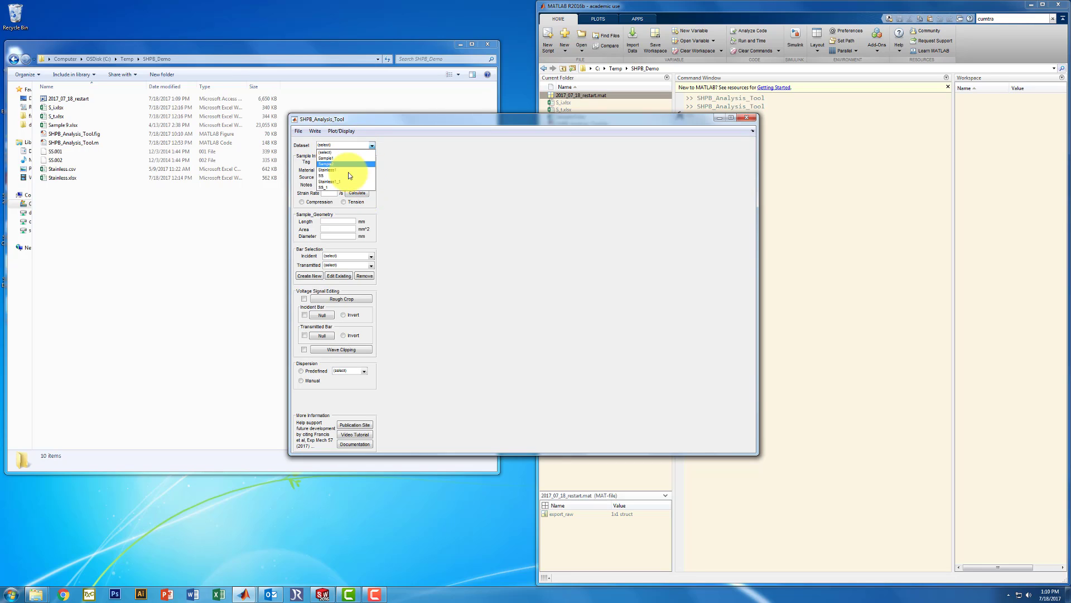
- Delete the duplicate datasets Stainless1_1 and SS_1, and check the other dataset plot options without applying one
click(346, 181)
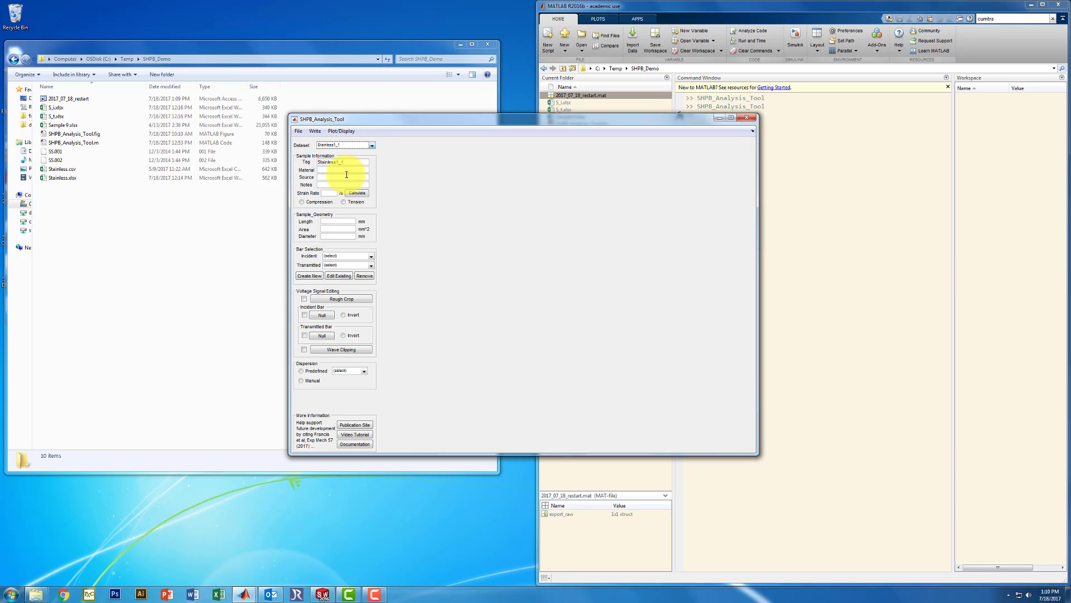
right_click(350, 145)
click(369, 188)
click(354, 147)
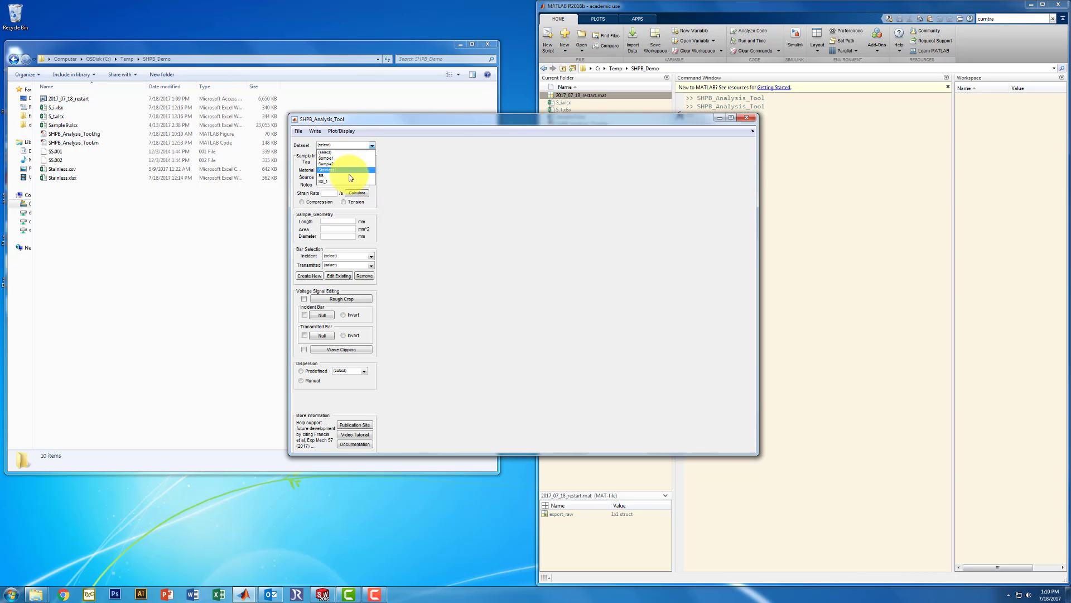
click(346, 163)
right_click(347, 144)
click(371, 188)
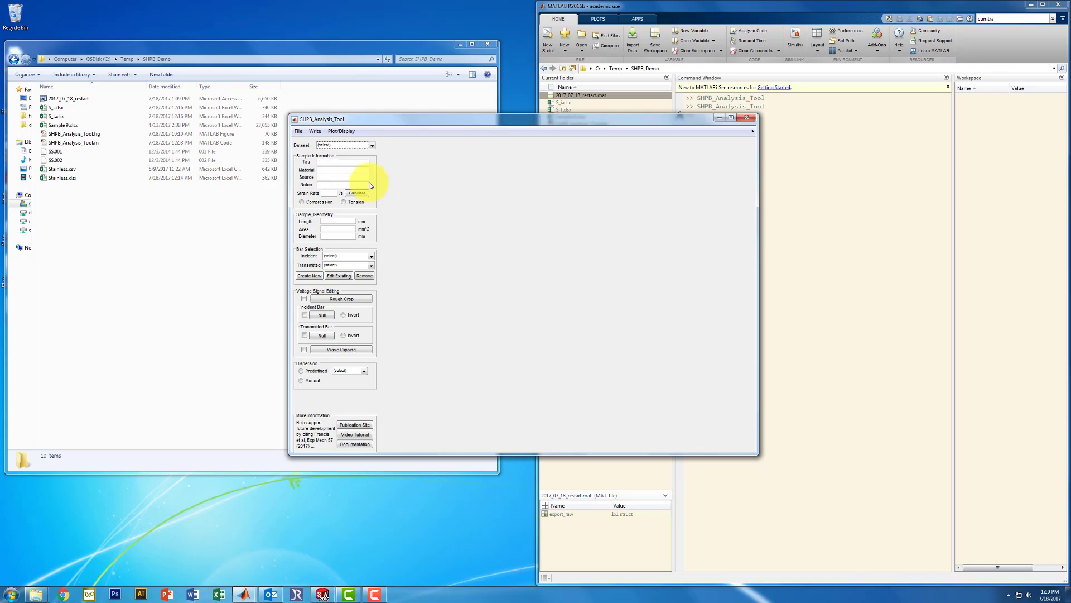
right_click(360, 145)
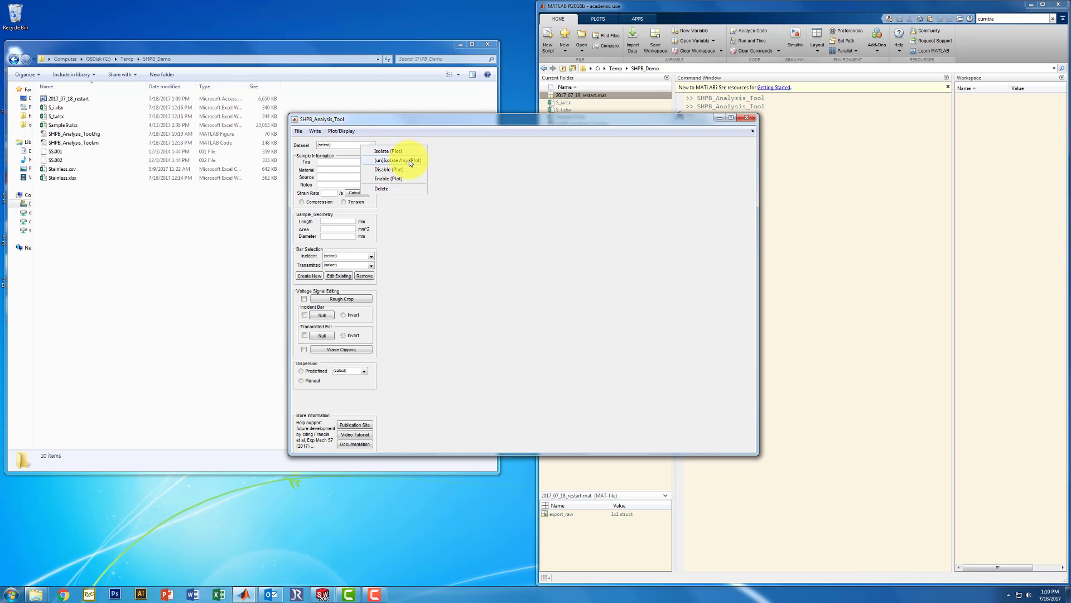
click(410, 218)
- Make Sample1 the active dataset and rough-crop its raw voltages by bracketing the signal burst
click(367, 146)
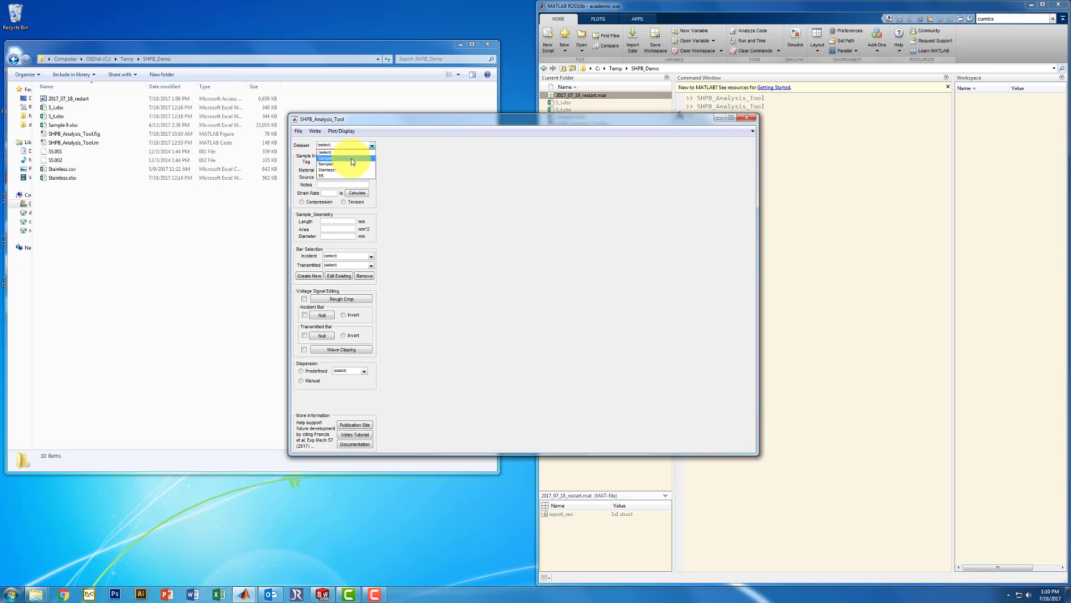
click(355, 159)
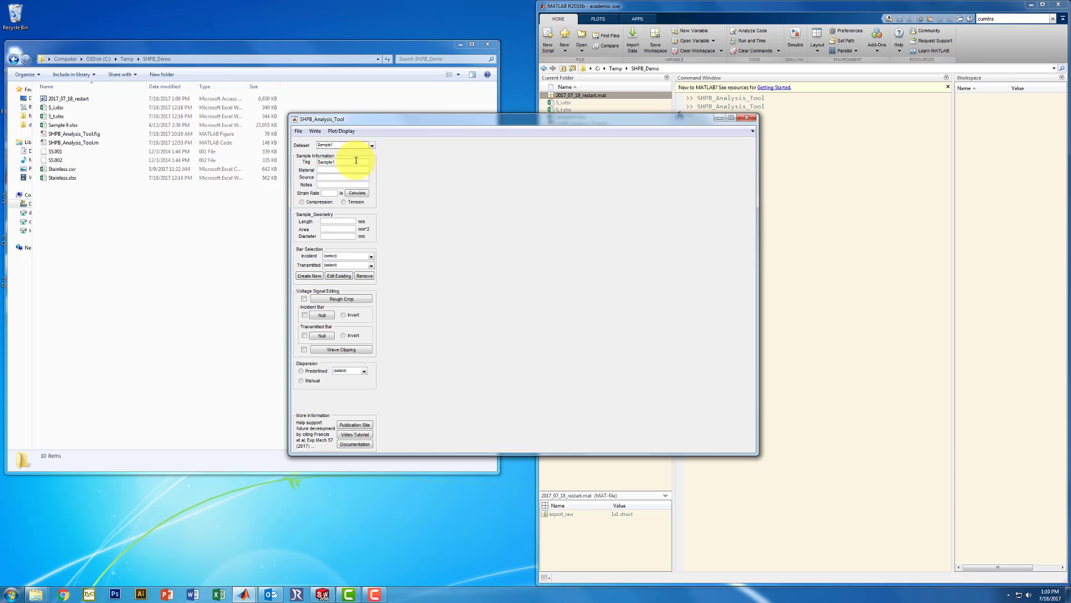
click(332, 299)
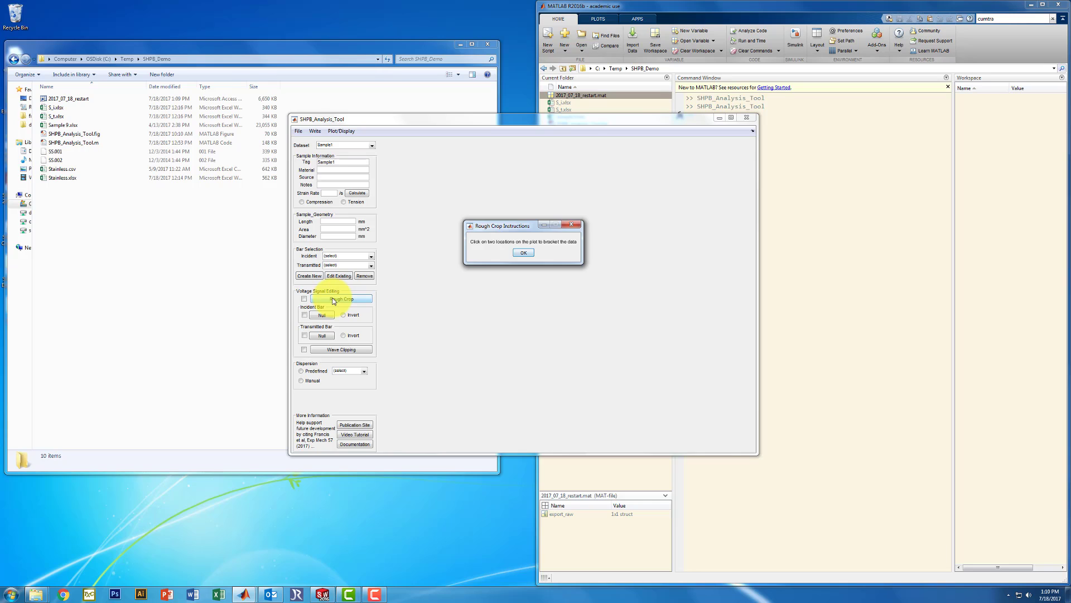
click(524, 253)
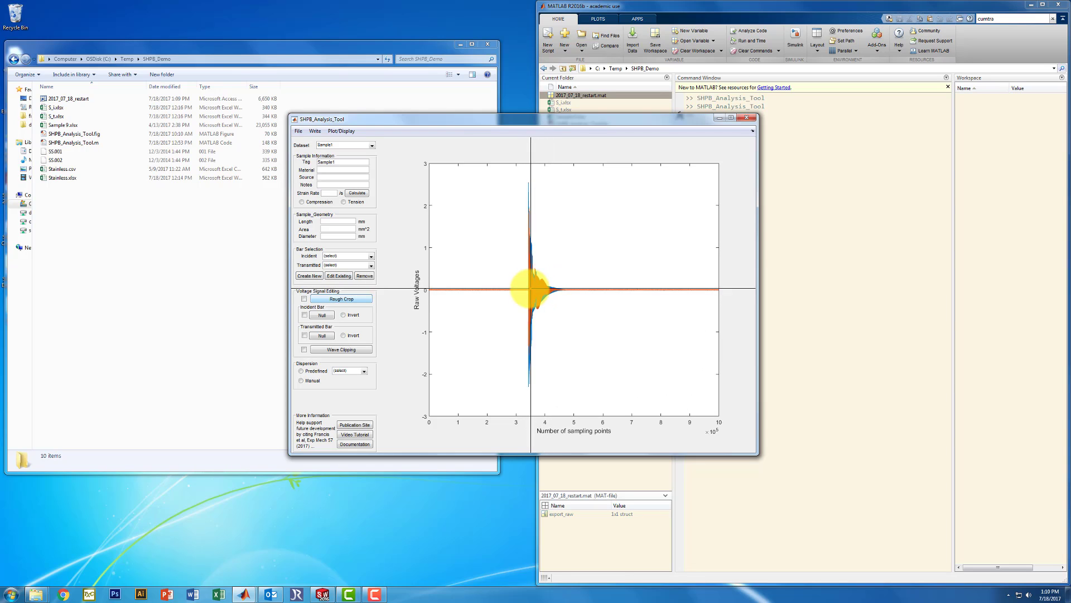
click(532, 289)
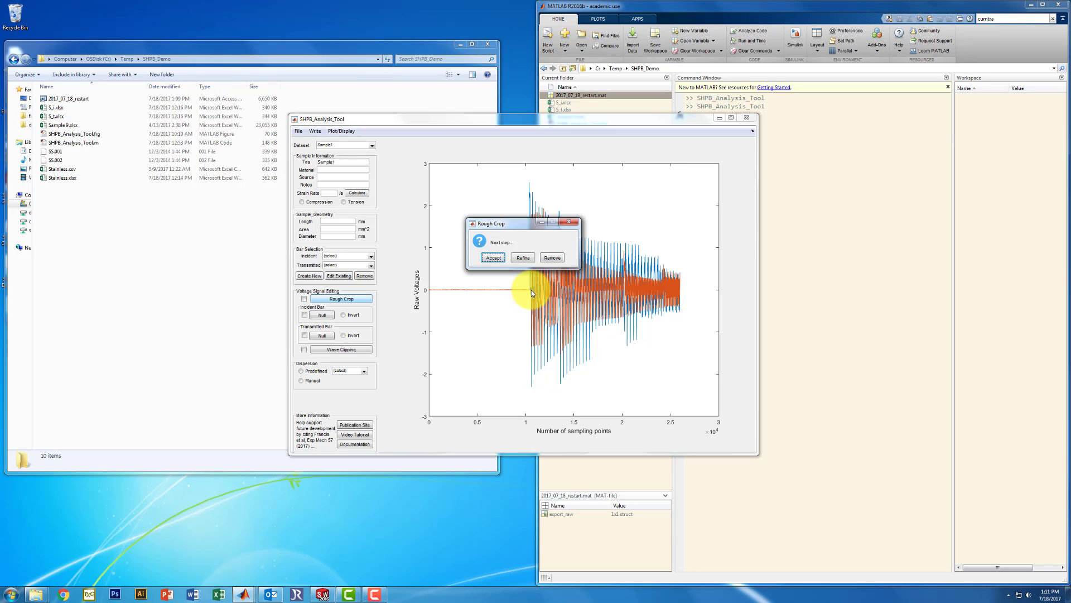
drag(504, 224, 640, 192)
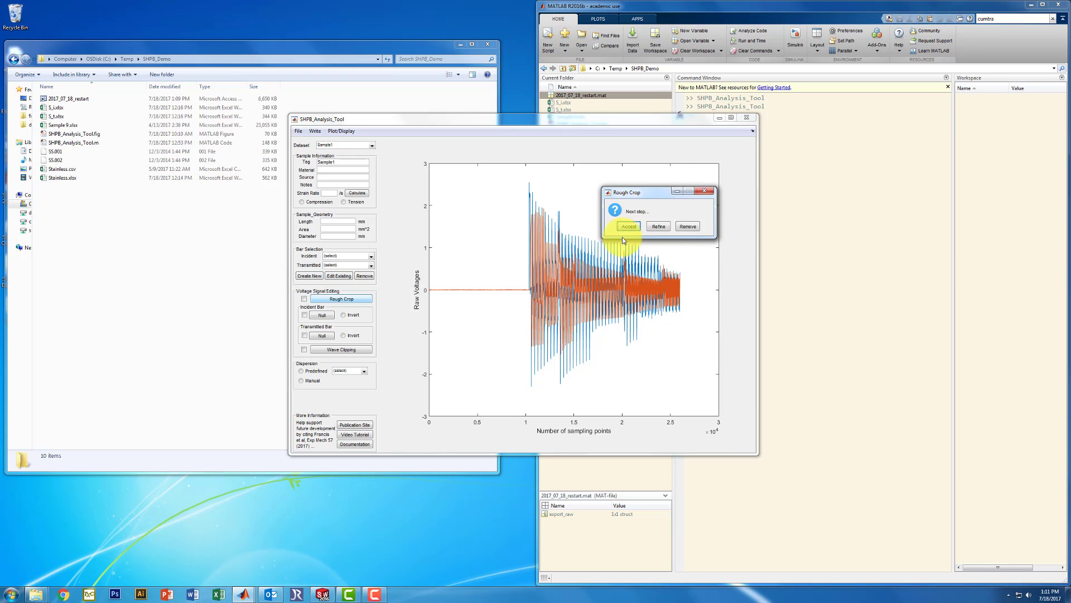
- Refine the rough crop of Sample1 to the range from about 10,000 to about 11,400 sampling points
click(661, 228)
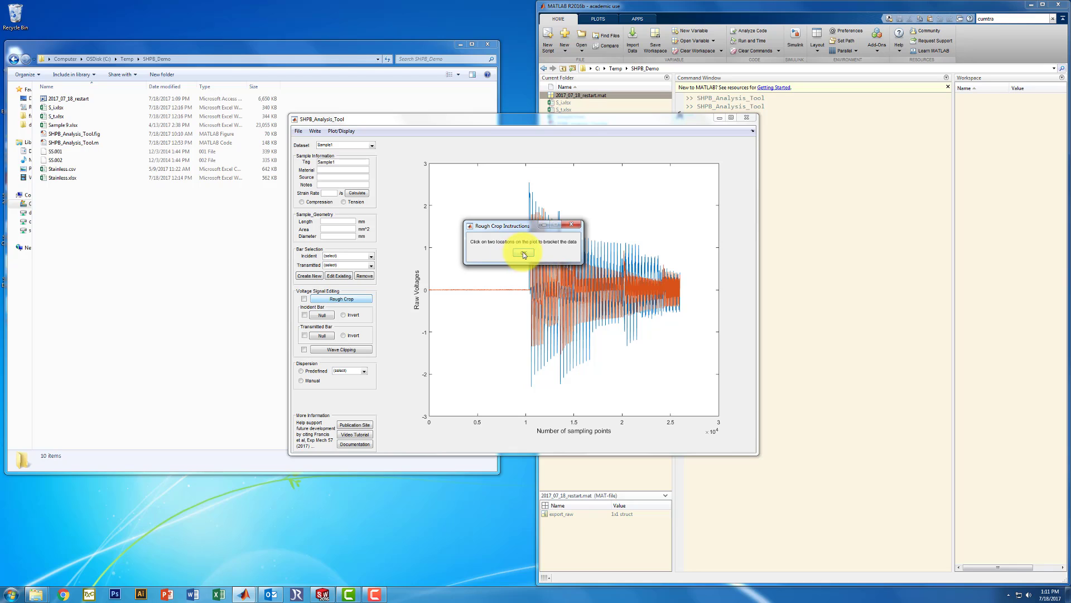
click(527, 253)
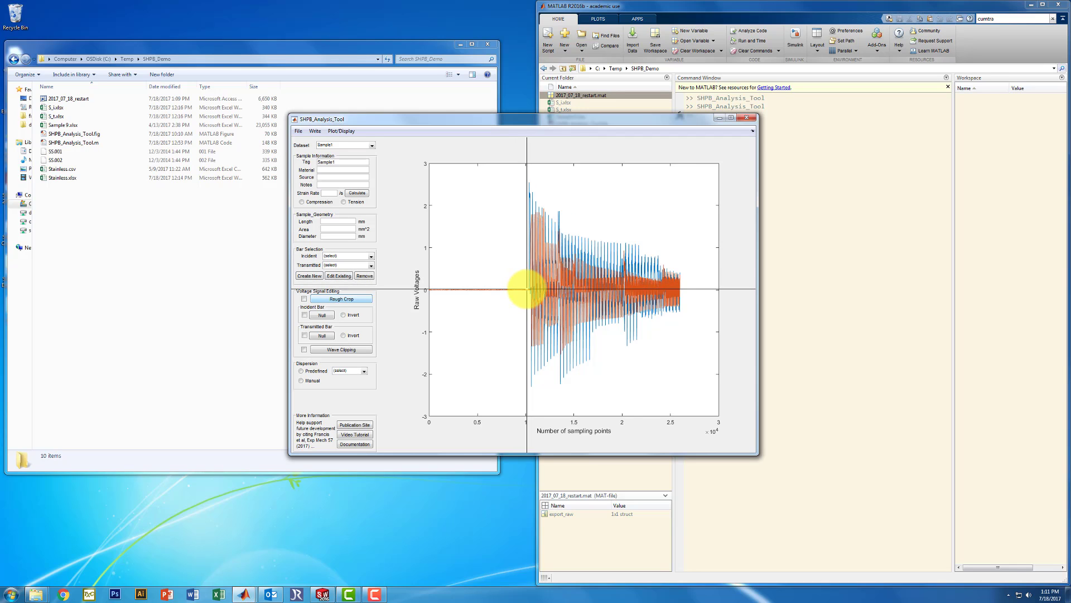
click(526, 288)
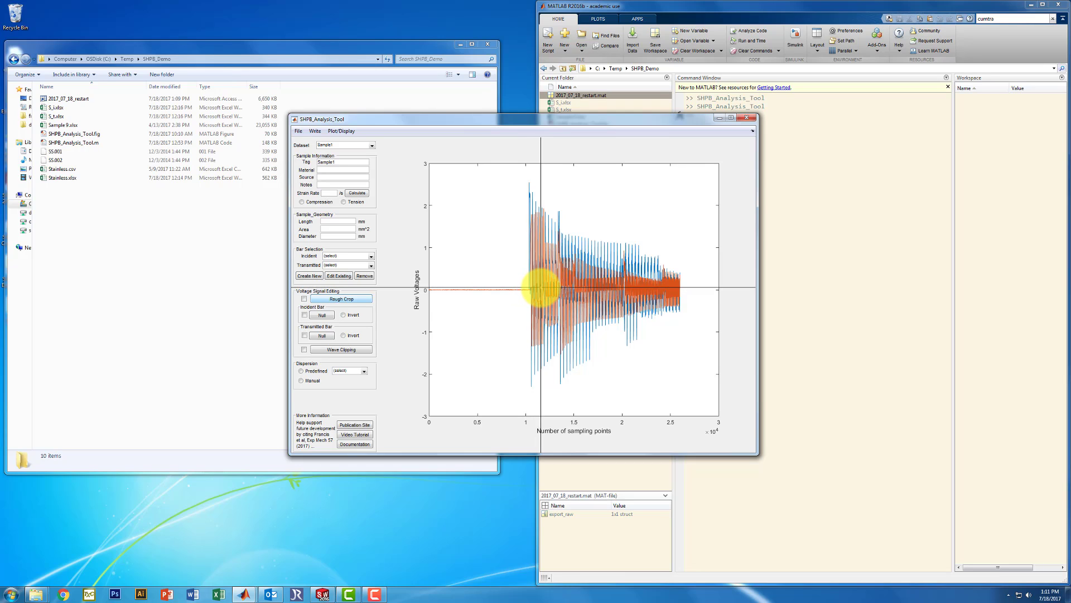
click(539, 289)
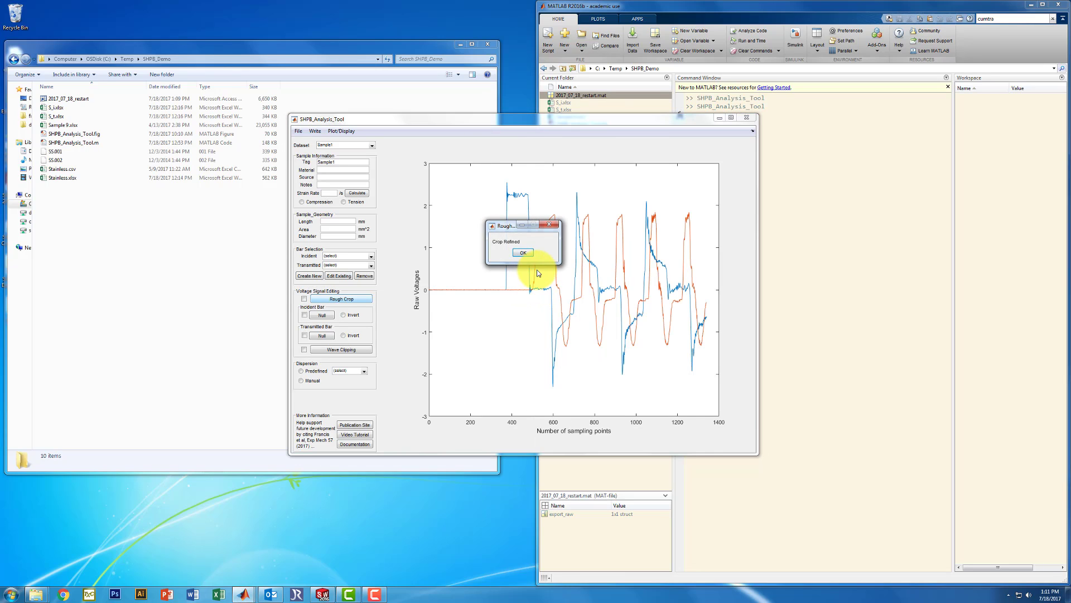
click(521, 253)
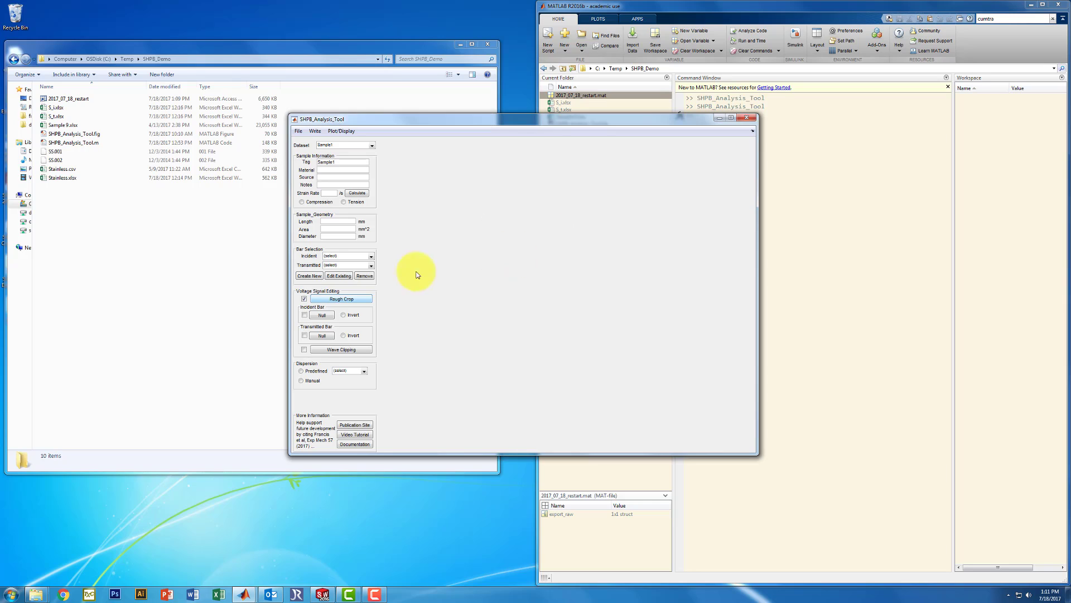
click(303, 300)
- Null Sample1's incident bar signal by bracketing part of the flat baseline before the first pulse, and accept the offset
click(323, 316)
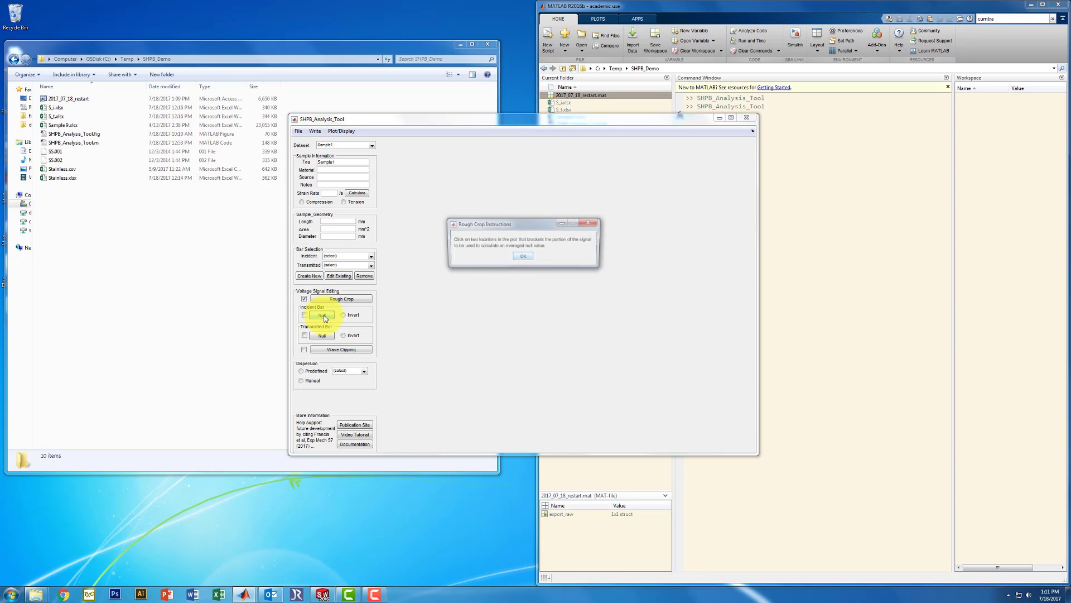
click(527, 258)
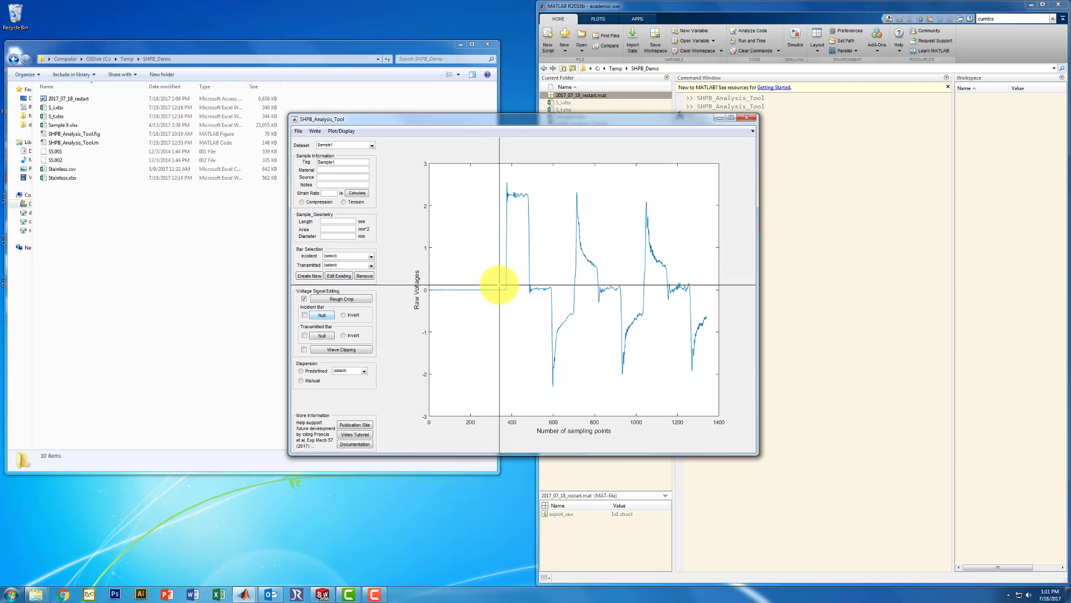
click(455, 272)
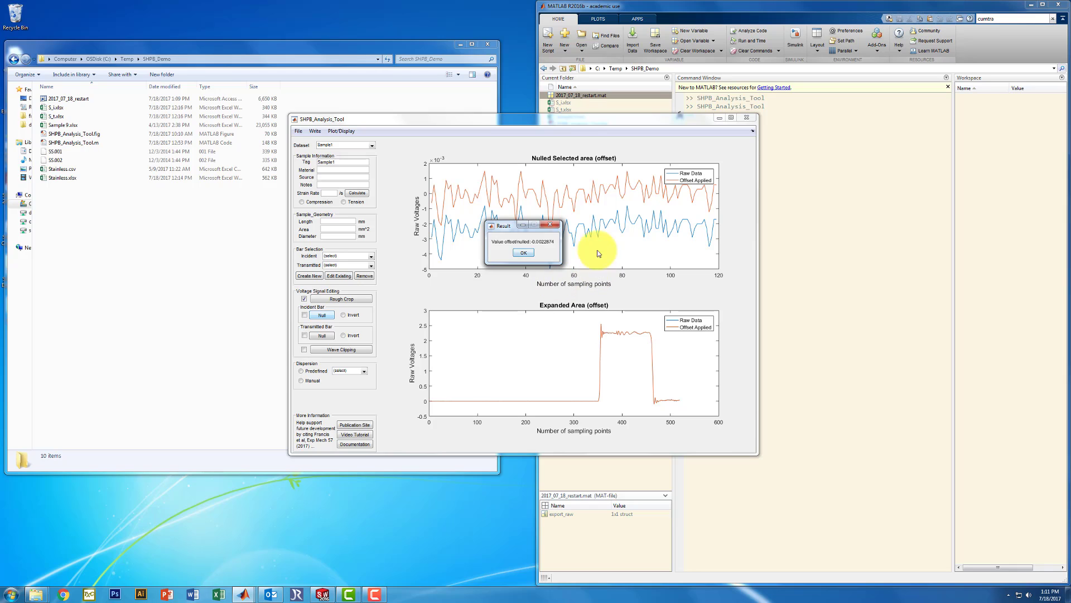
drag(498, 228, 681, 243)
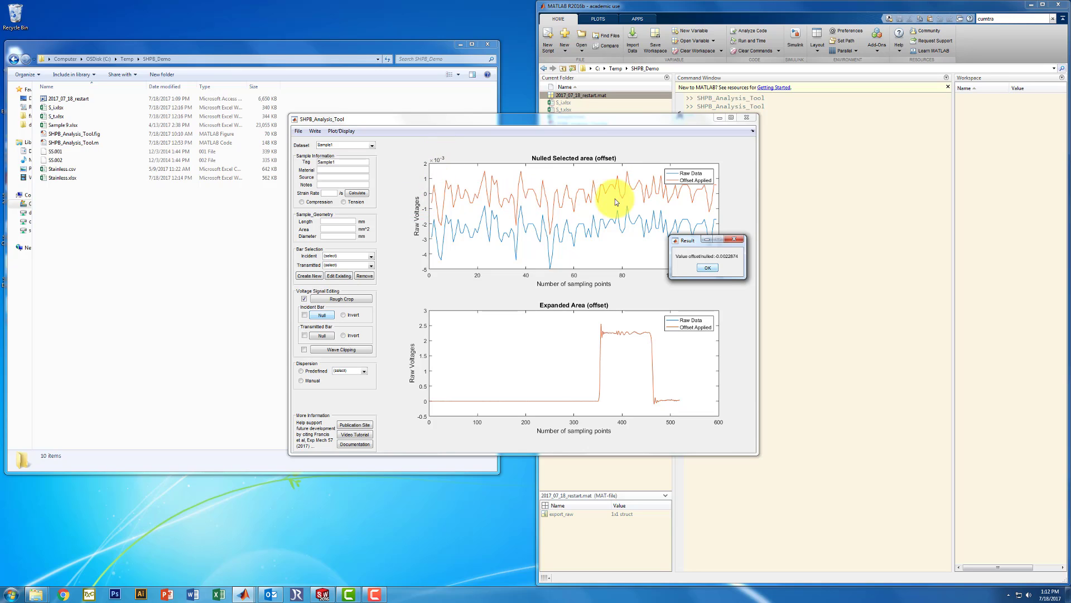
click(707, 269)
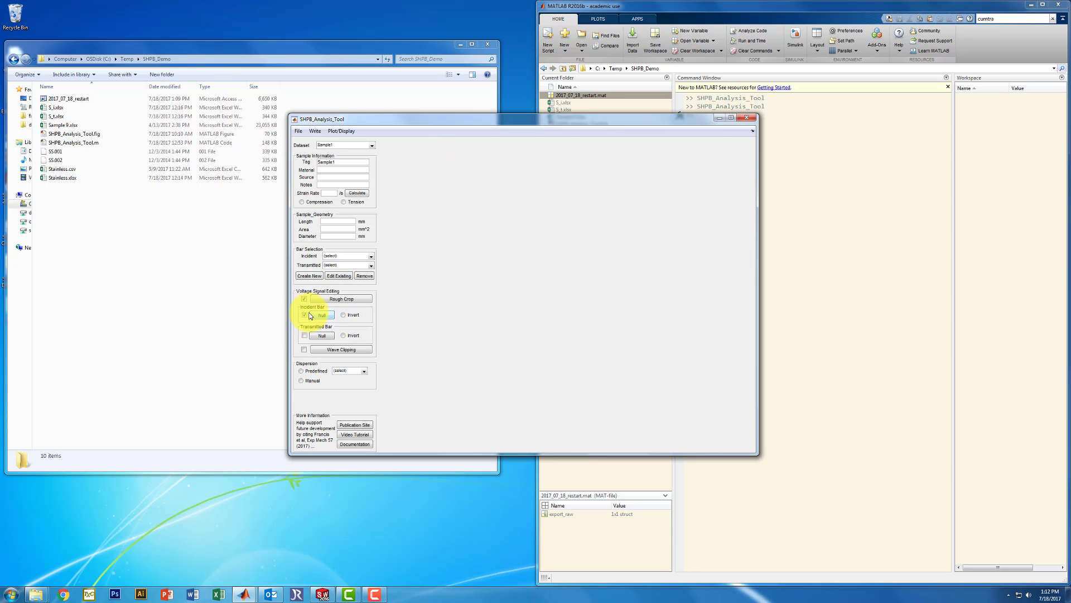
- Null Sample1's transmitted bar signal by bracketing the baseline from about 300 to about 480 sampling points, and accept the offset
click(318, 335)
click(523, 257)
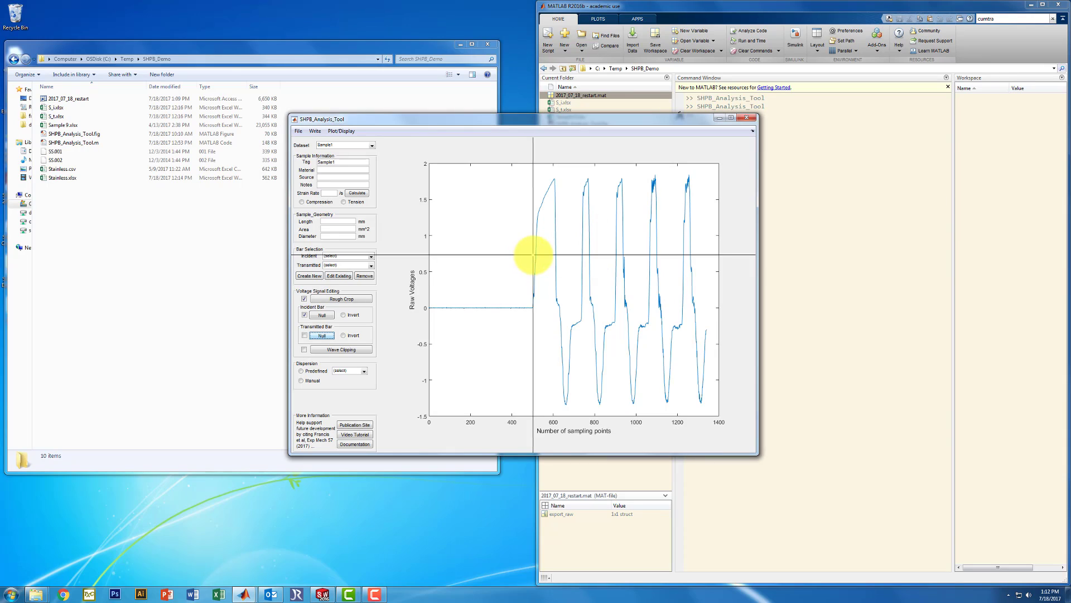
click(491, 293)
click(528, 293)
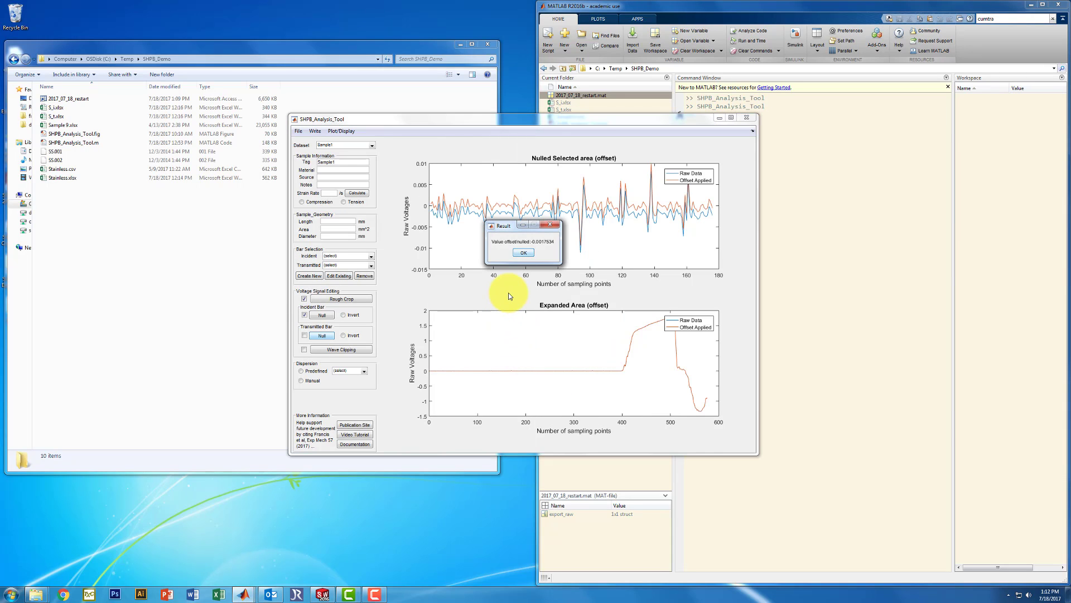
click(526, 255)
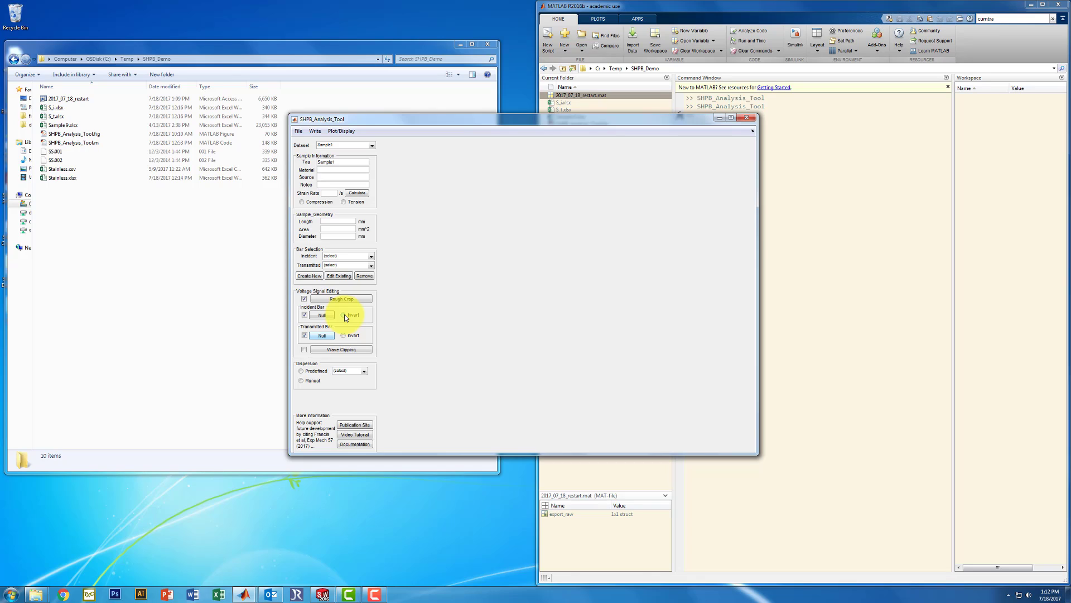
- Try to start wave clipping for Sample1, and check which incident bars are available for selection
click(347, 350)
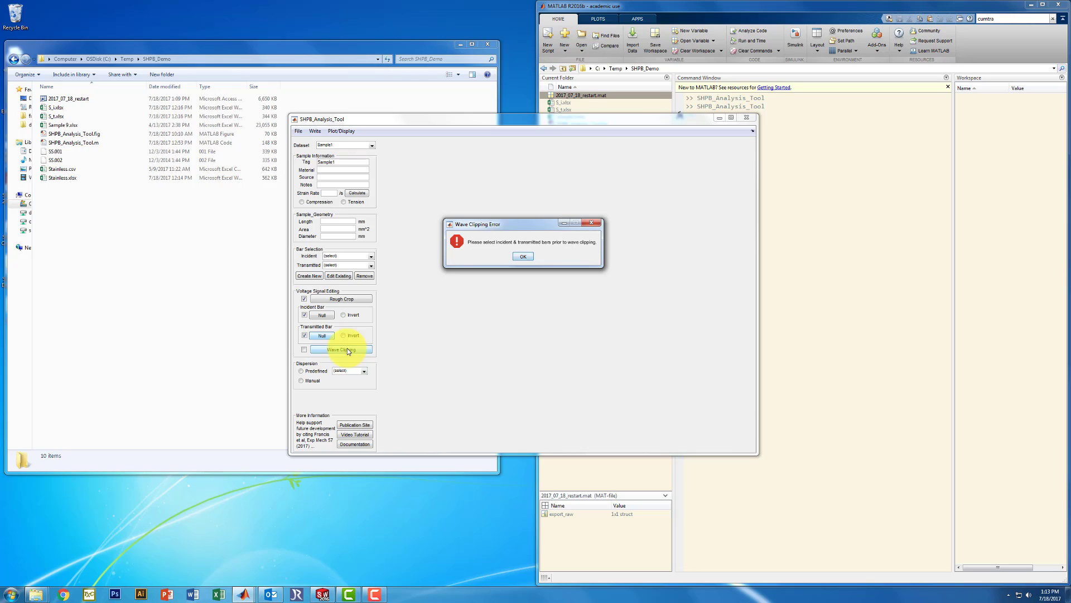
click(526, 257)
click(340, 256)
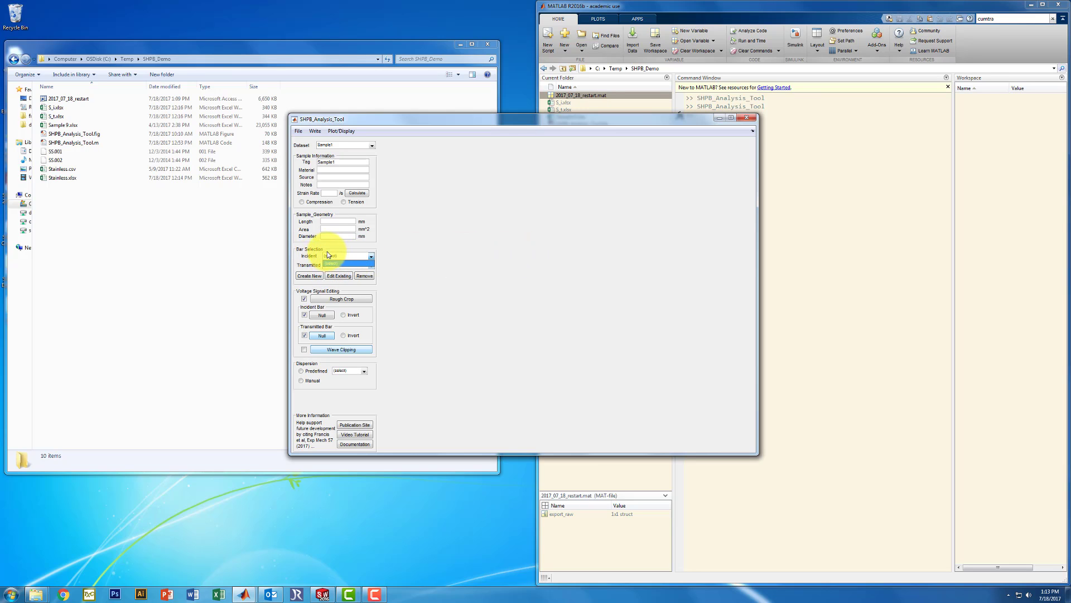
click(327, 253)
- Create a bar setup tagged steel with gage factor, 2 MHz sampling frequency, modulus, density and 12.7 mm diameter, leaving the wave speed empty
click(314, 276)
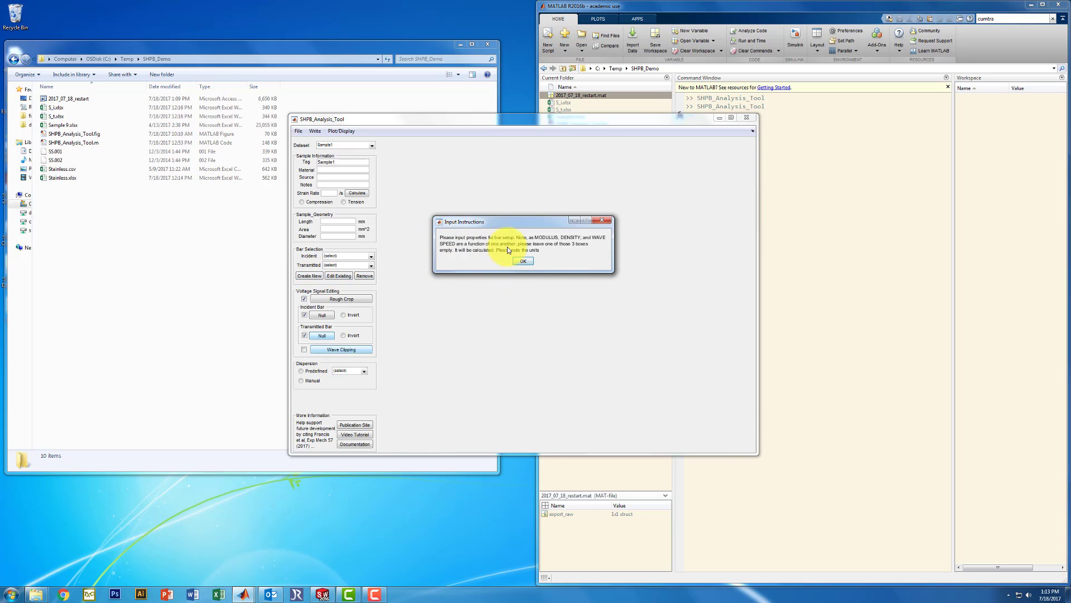
click(522, 262)
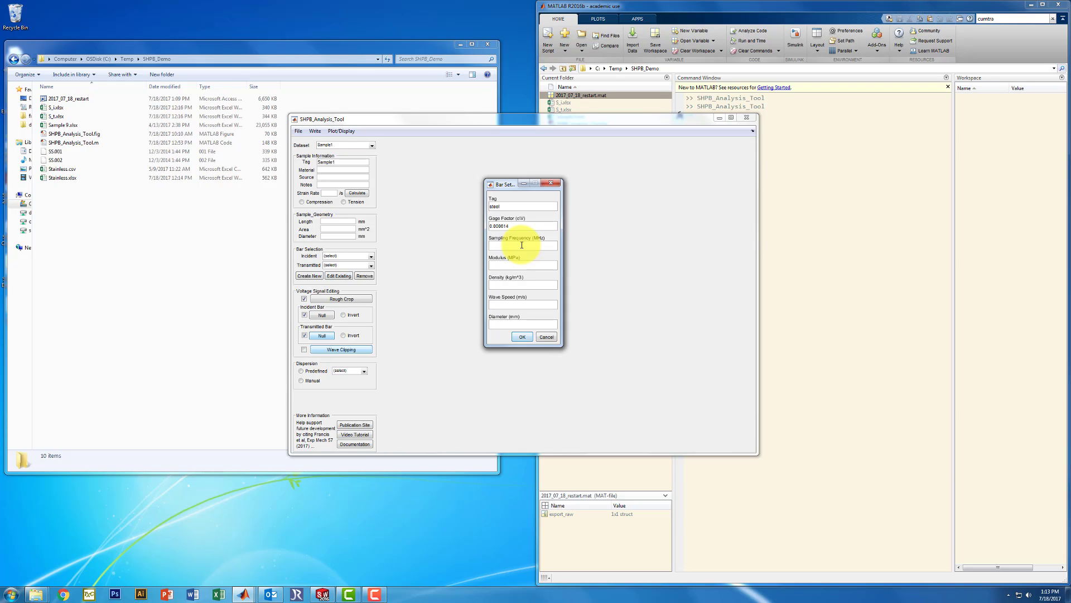
click(519, 245)
text(2)
click(529, 322)
text(12)
click(521, 284)
click(524, 303)
click(523, 336)
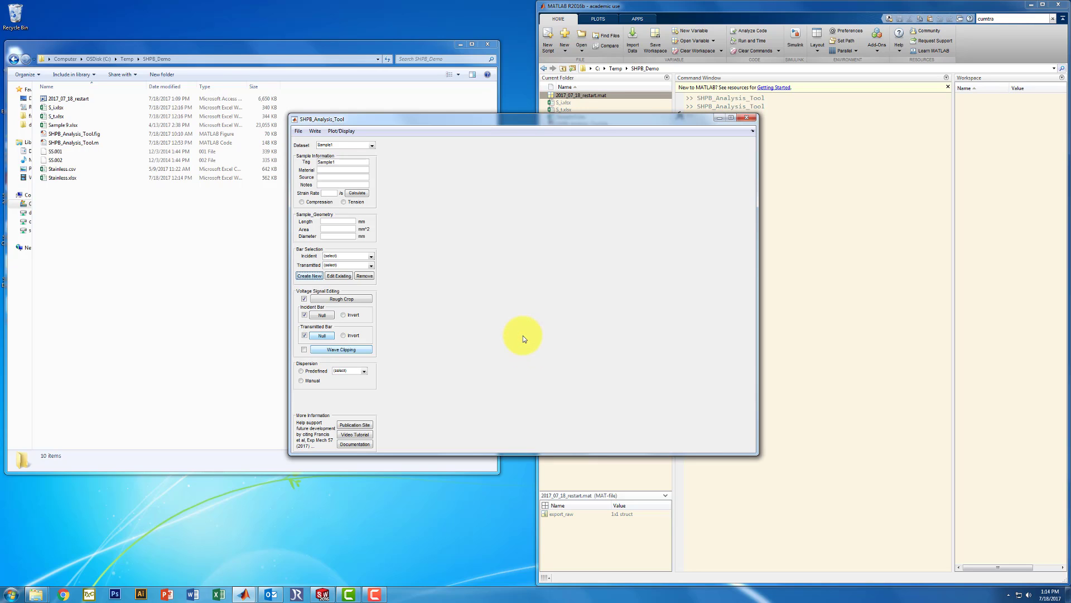
- Assign the steel bar setup as both the incident and the transmitted bar of Sample1
click(348, 256)
click(346, 269)
click(345, 266)
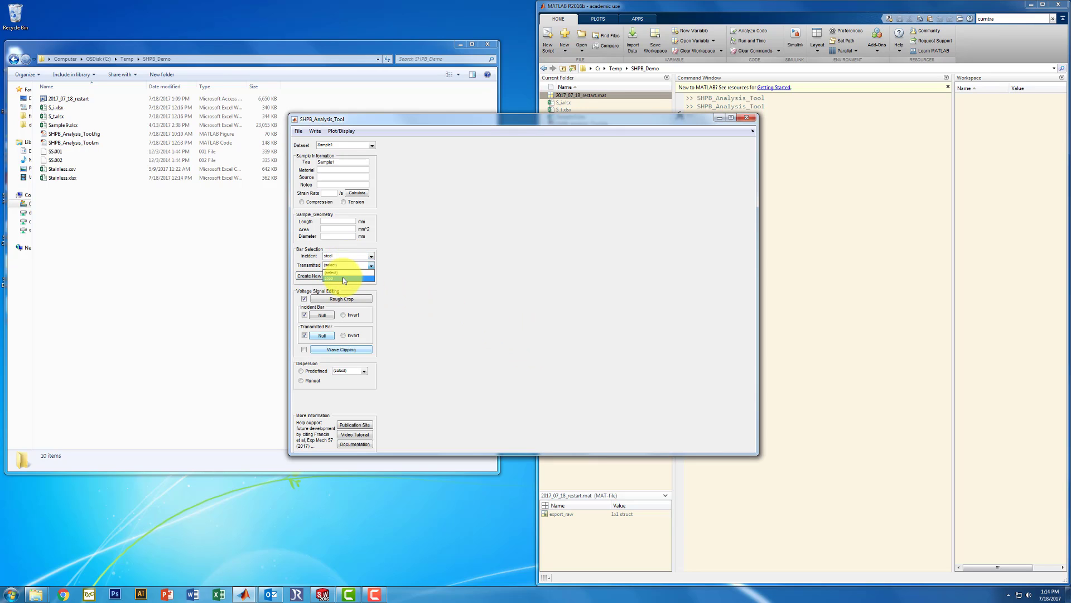
click(341, 276)
- Open the existing steel bar setup for editing, review its properties, and accept them without changes
click(540, 207)
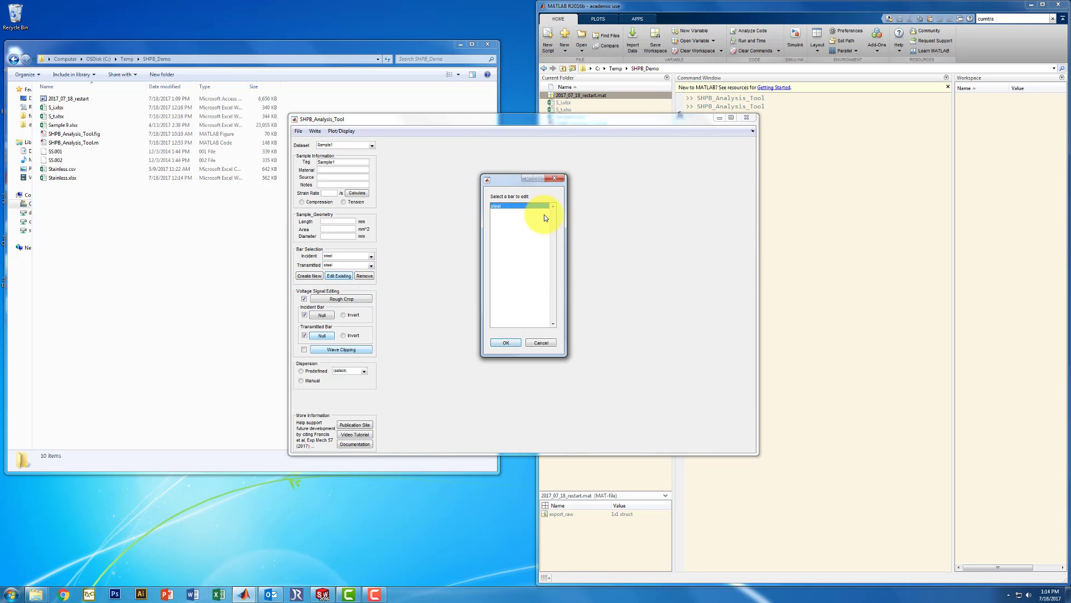
click(507, 342)
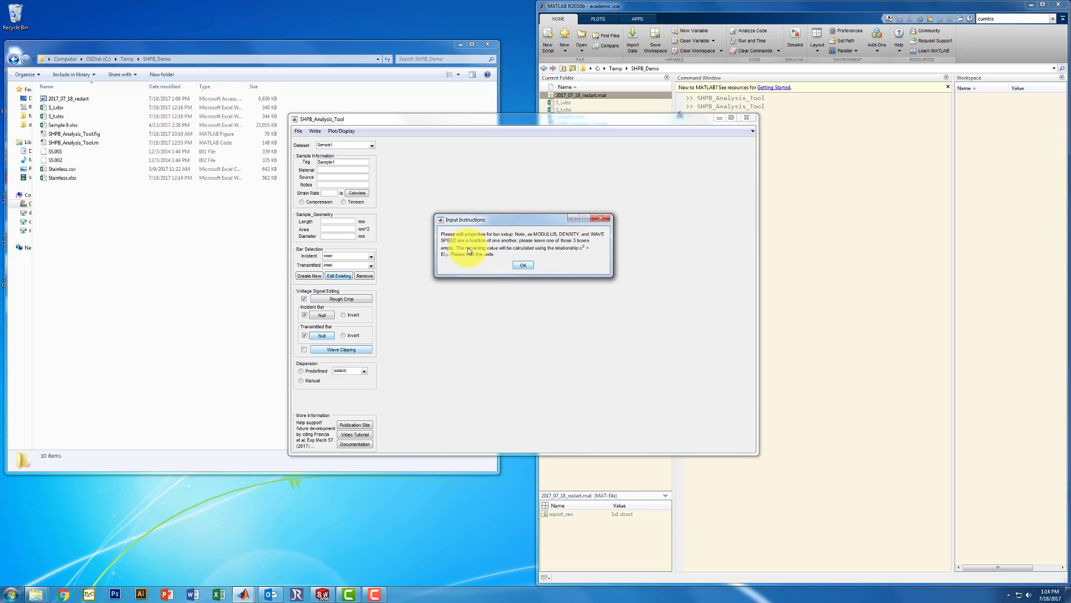
click(524, 266)
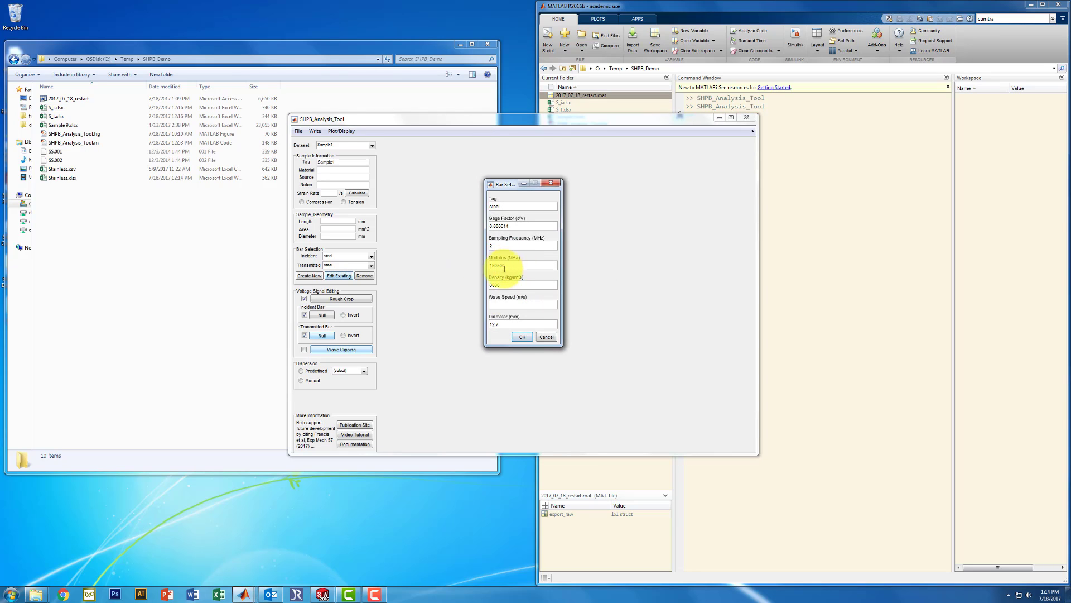
click(521, 337)
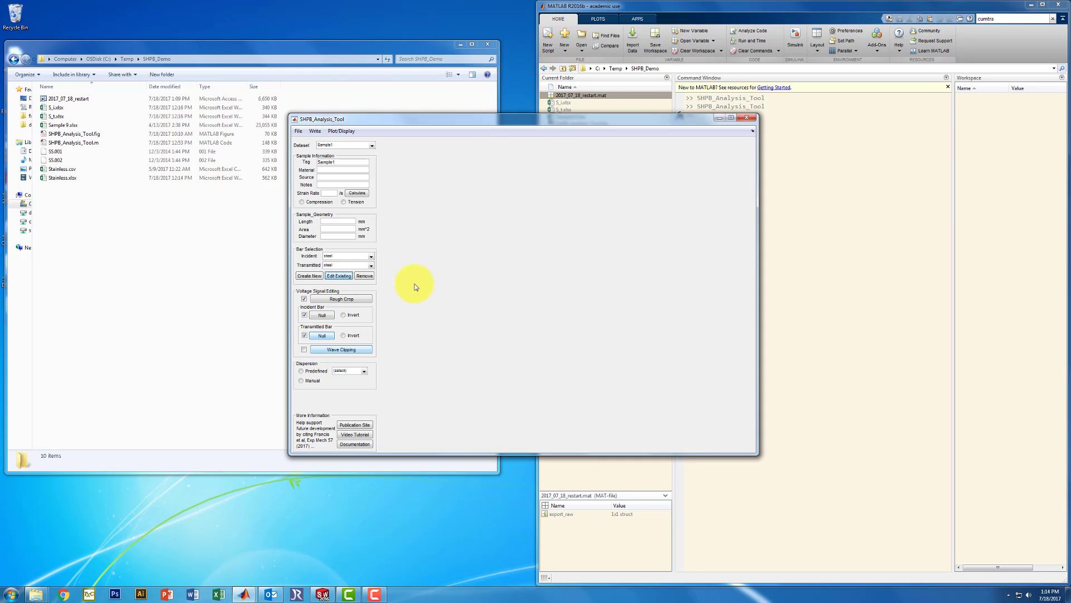
- Start wave clipping for Sample1 and automatically align the incident, reflected and transmitted waves
click(353, 348)
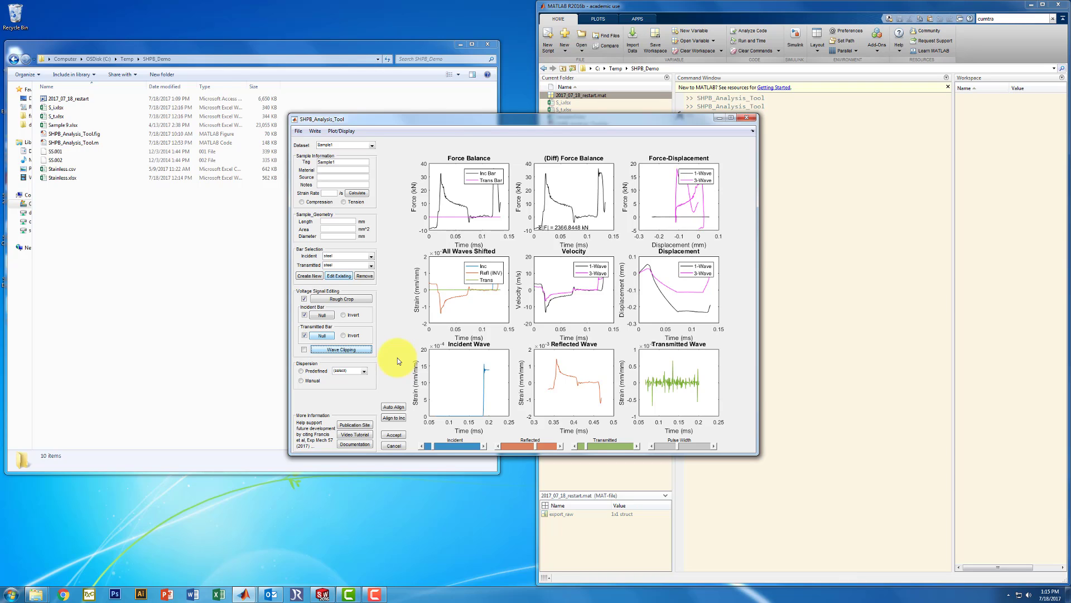
click(394, 407)
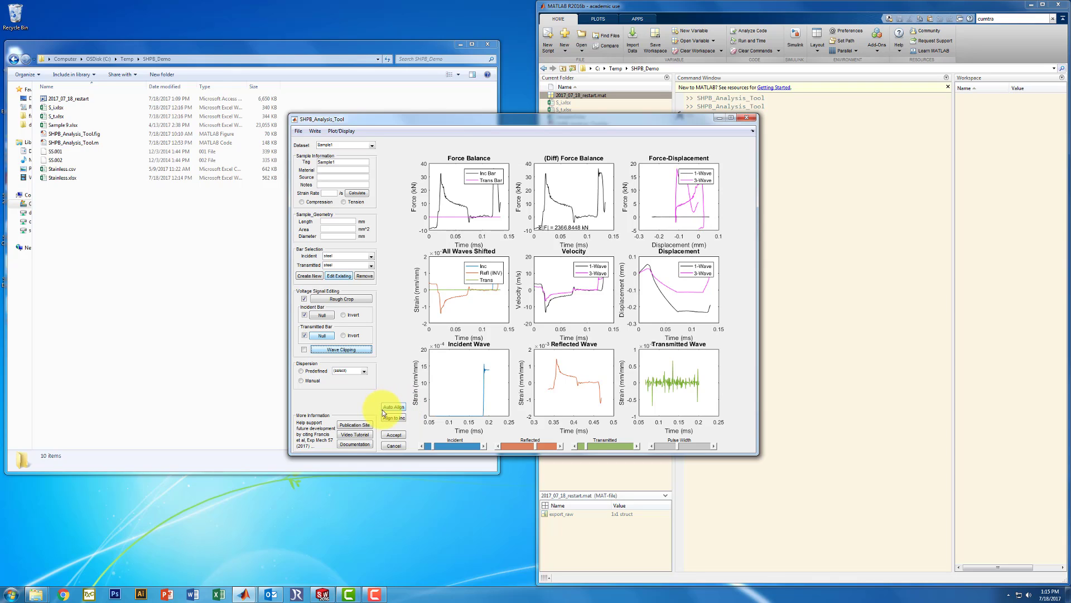
click(395, 408)
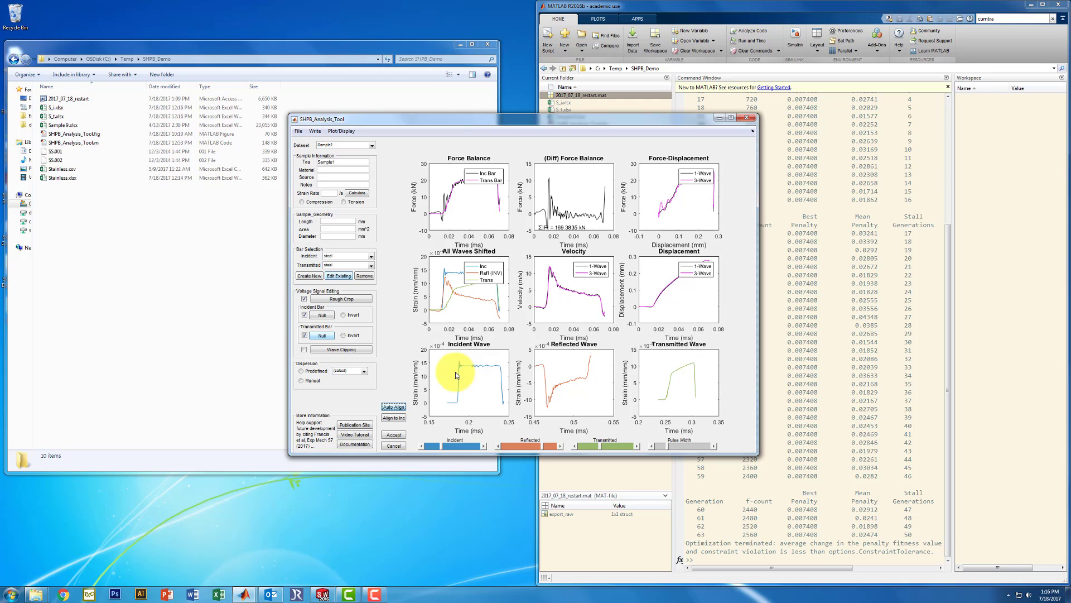
click(397, 408)
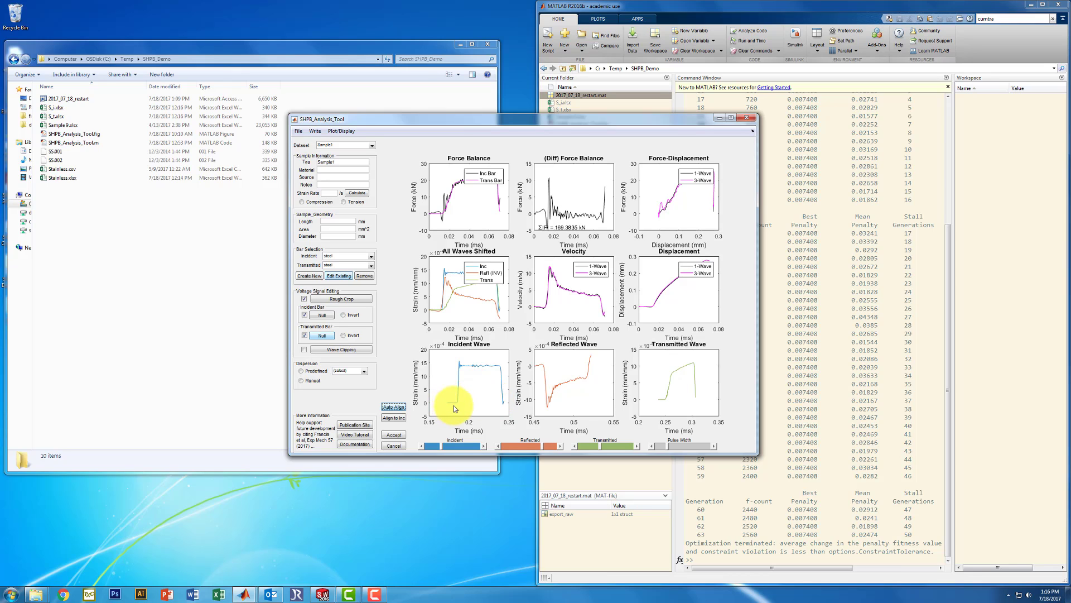
- Shift the incident wave's clipping window later so it starts at the pulse's rise, just after 0.18 ms
drag(463, 450, 466, 450)
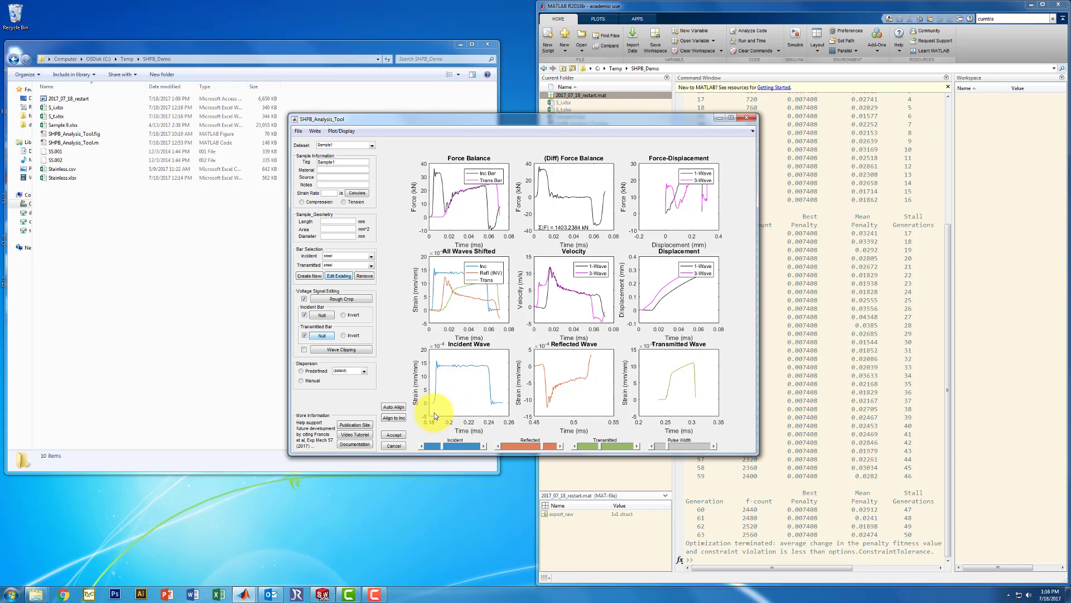
drag(431, 450, 485, 447)
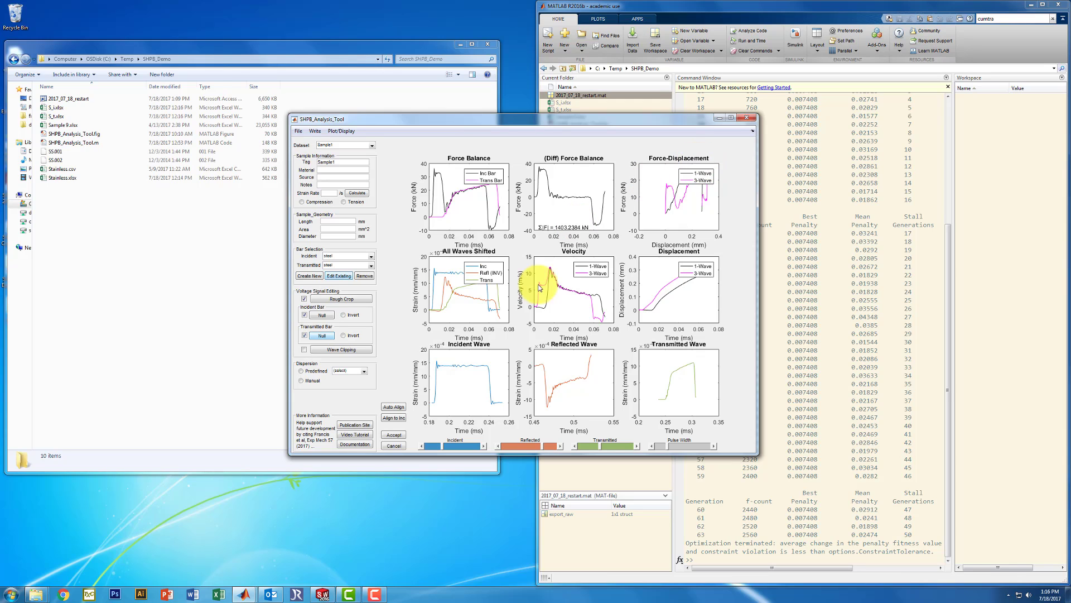
click(484, 447)
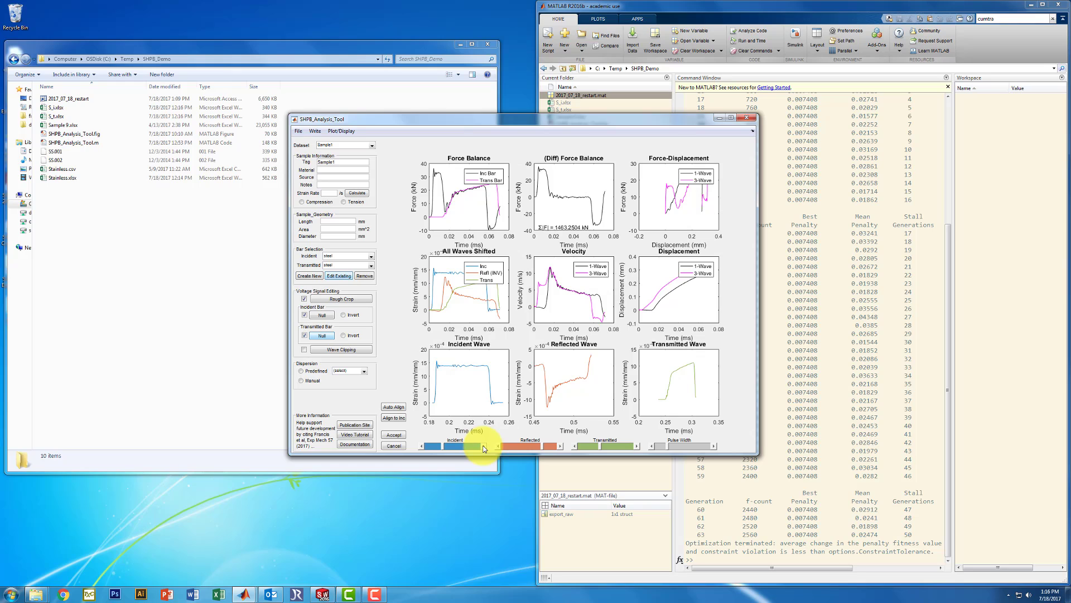
click(484, 446)
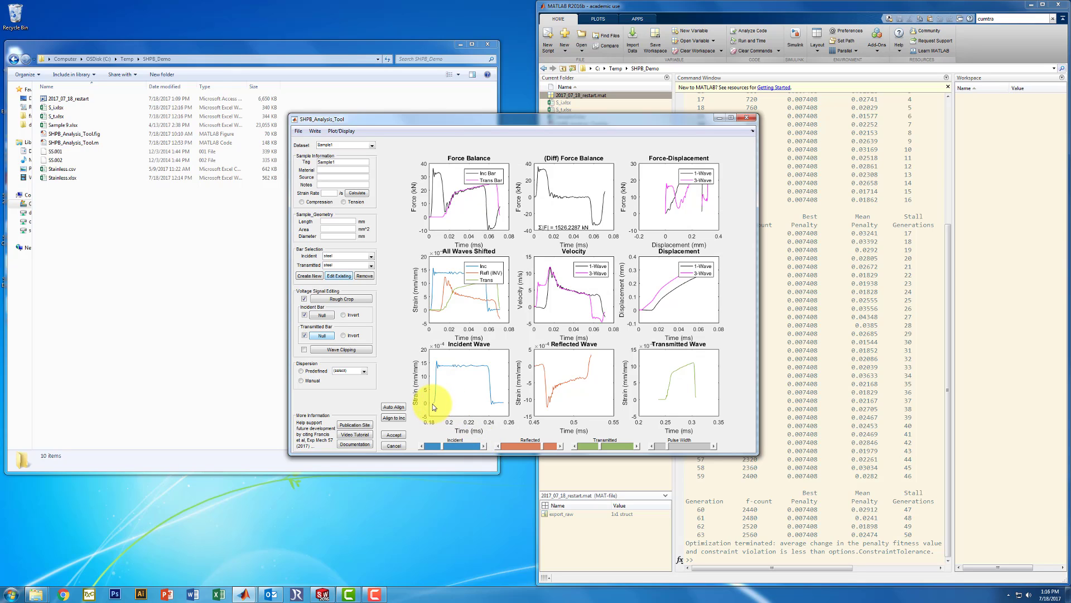
- Shorten the pulse width to exclude the incident wave's unloading, and align the reflected and transmitted waves to the incident wave
click(658, 445)
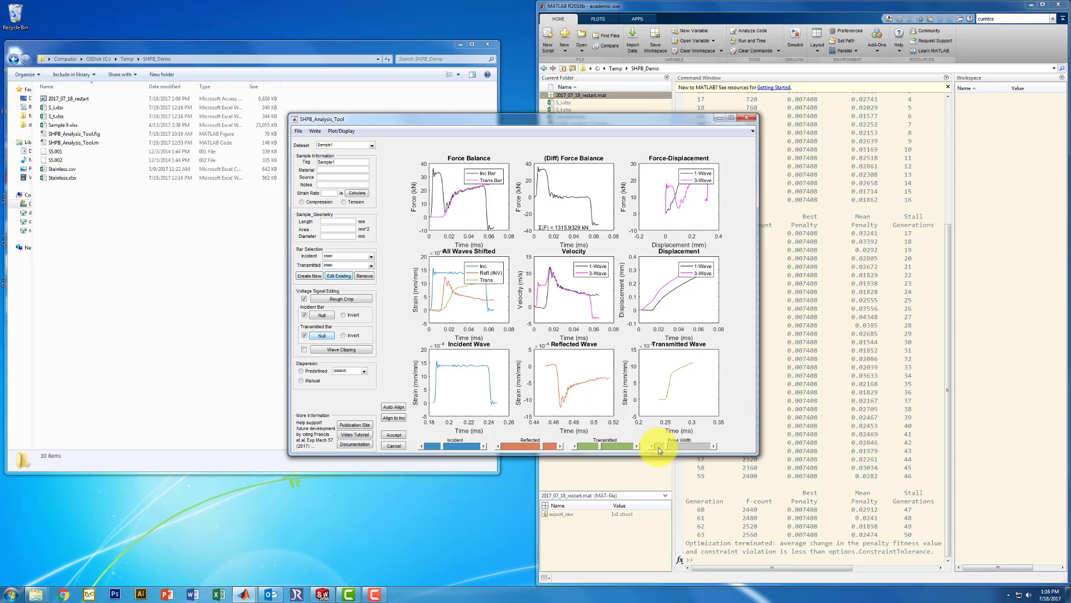
click(659, 447)
click(658, 447)
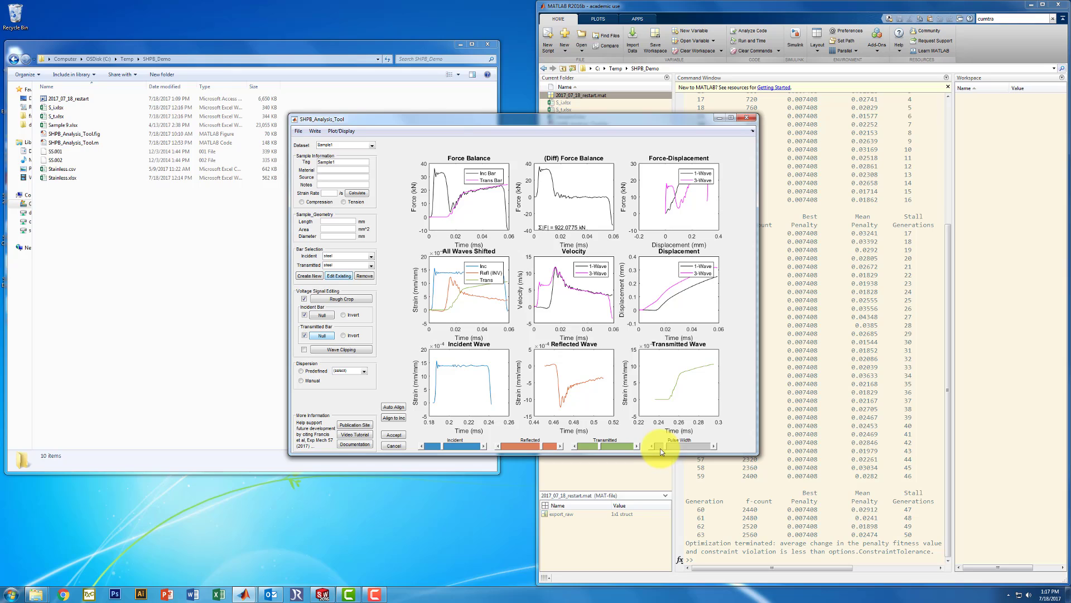
click(661, 450)
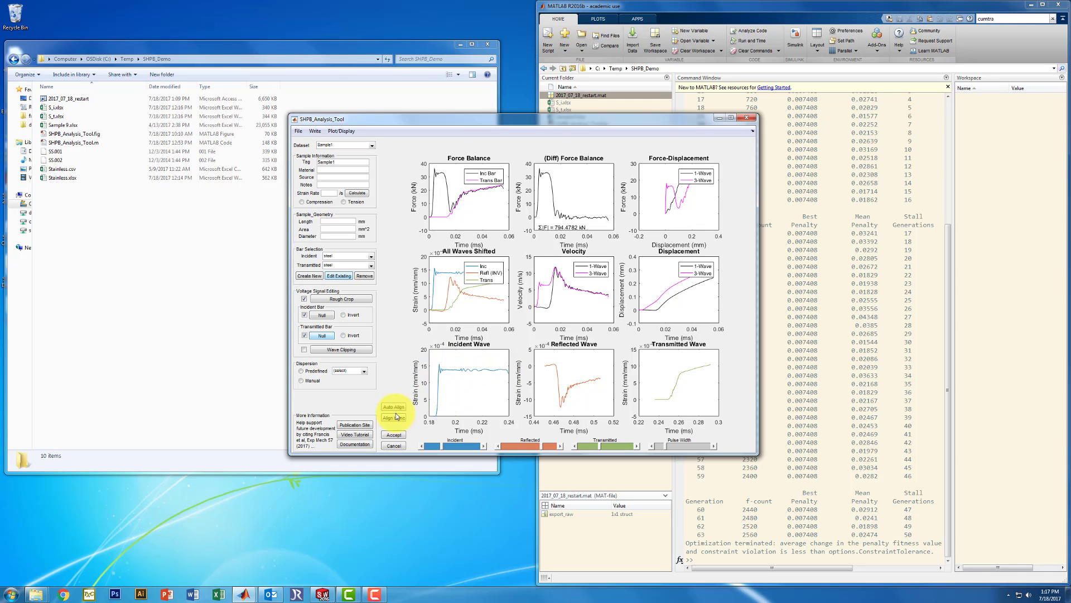
click(395, 418)
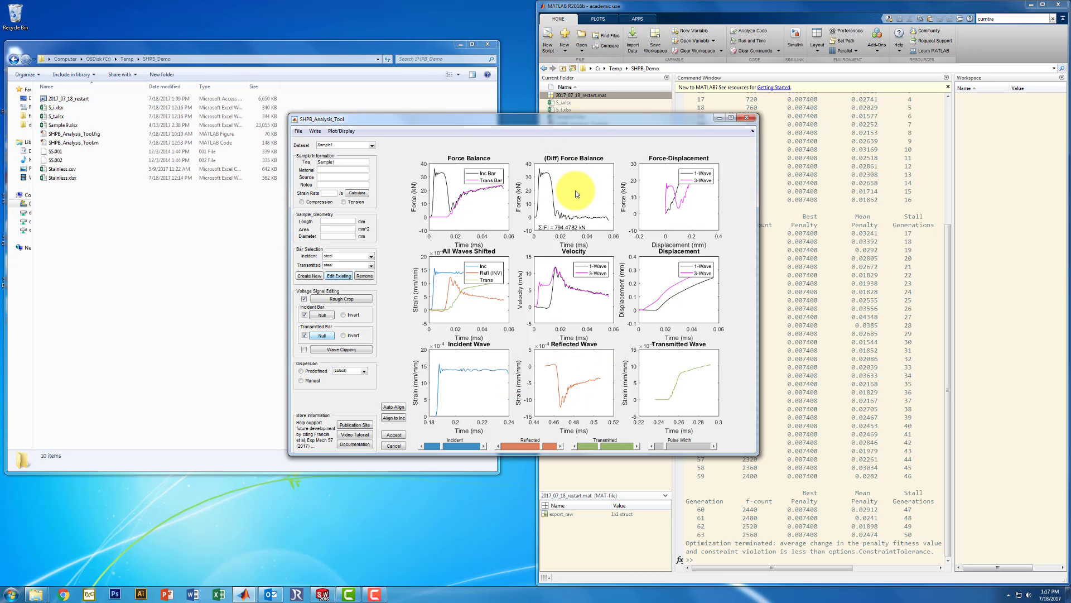
click(403, 419)
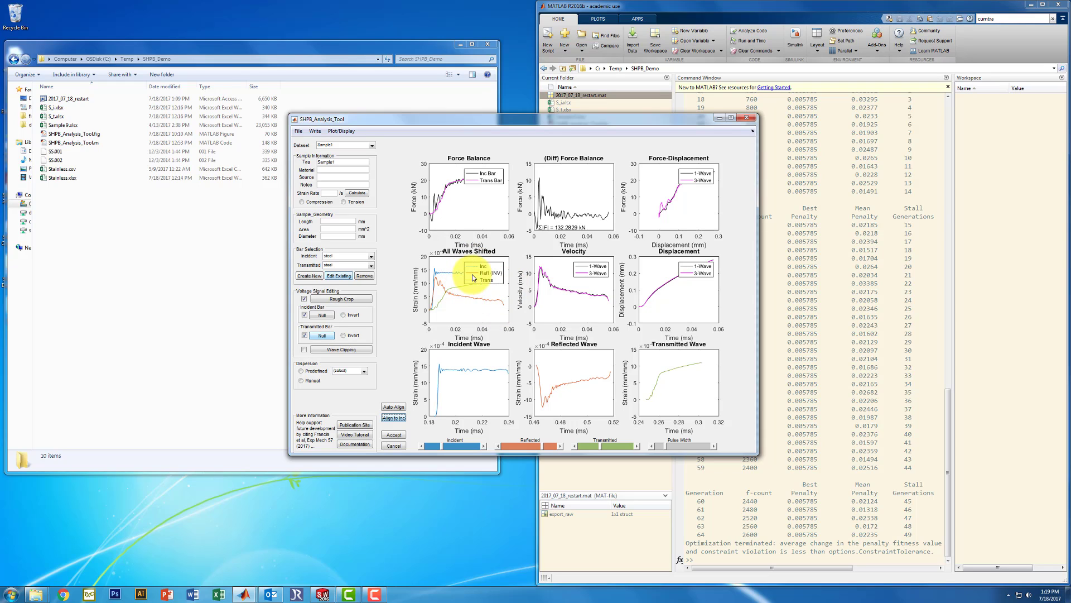
- Maximize the analysis tool and move the legends of the All Waves Shifted and Force Balance plots off the curves
drag(478, 274, 477, 315)
drag(424, 118, 319, 42)
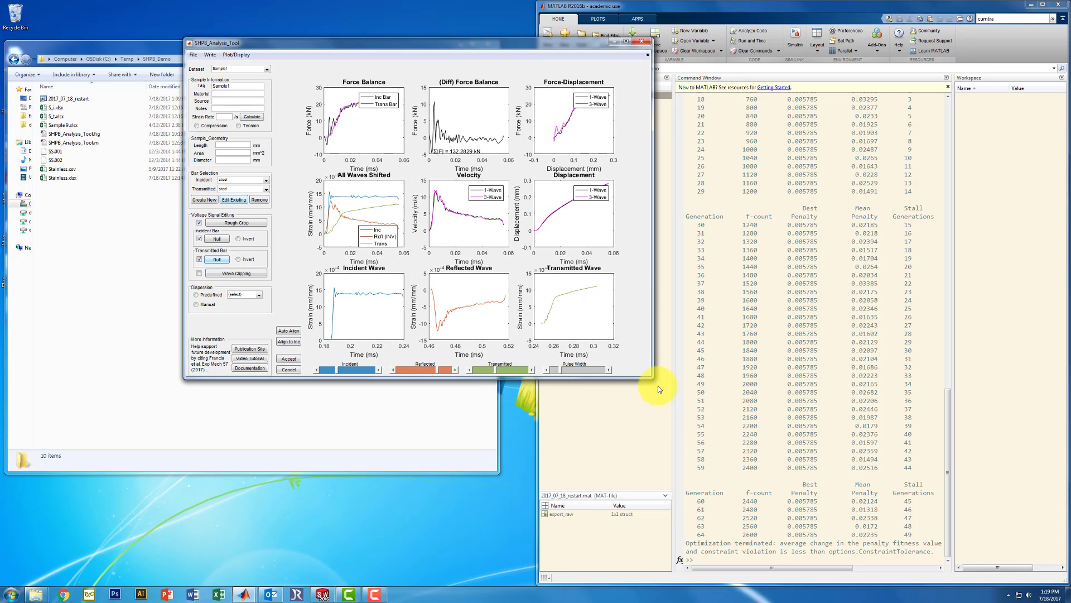
drag(652, 377, 333, 182)
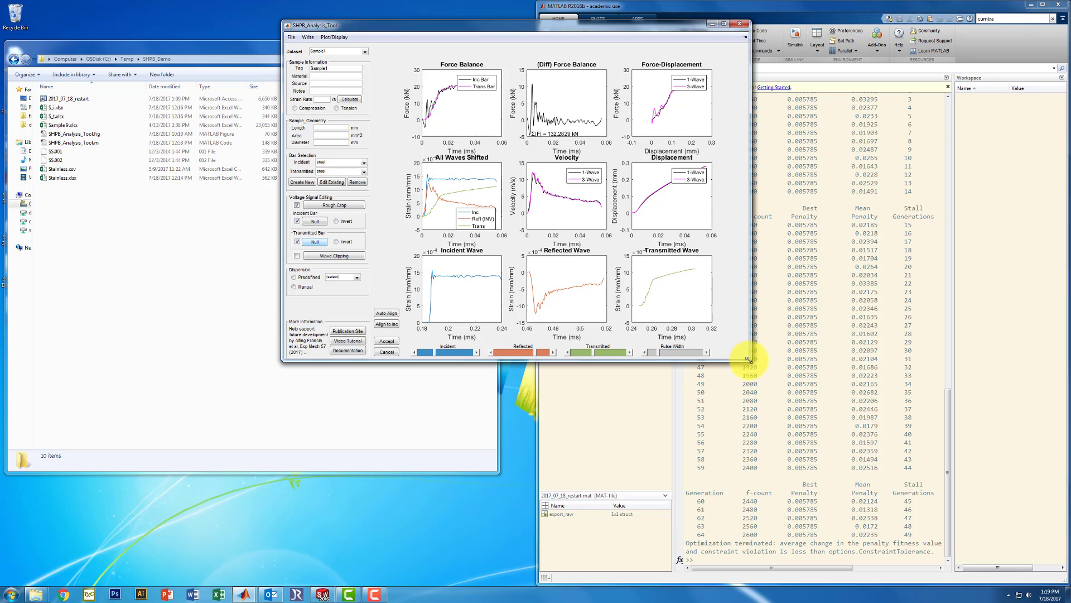
click(722, 24)
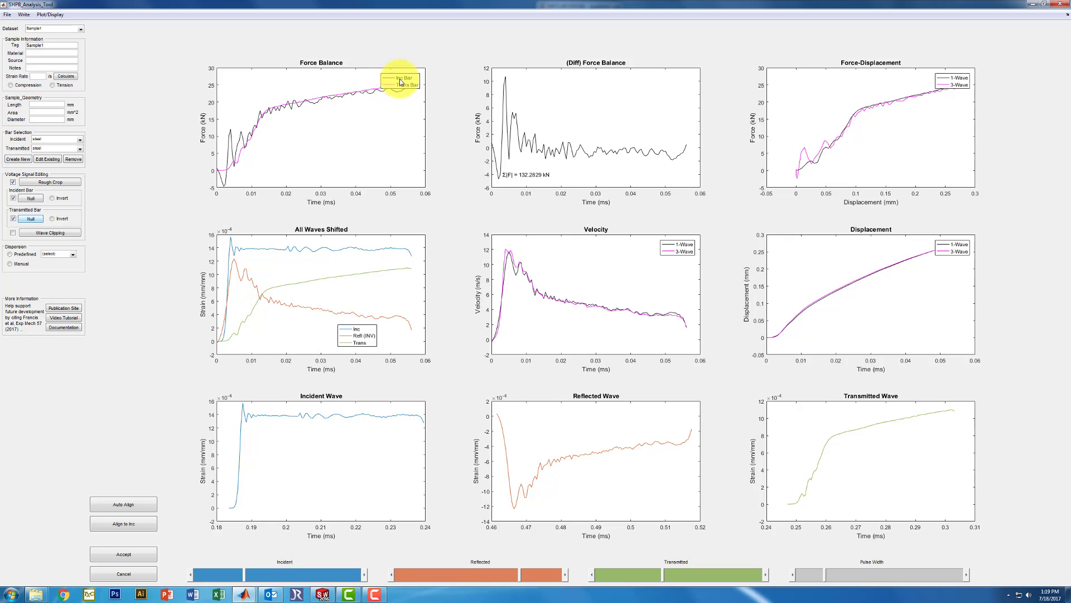
drag(398, 85, 397, 164)
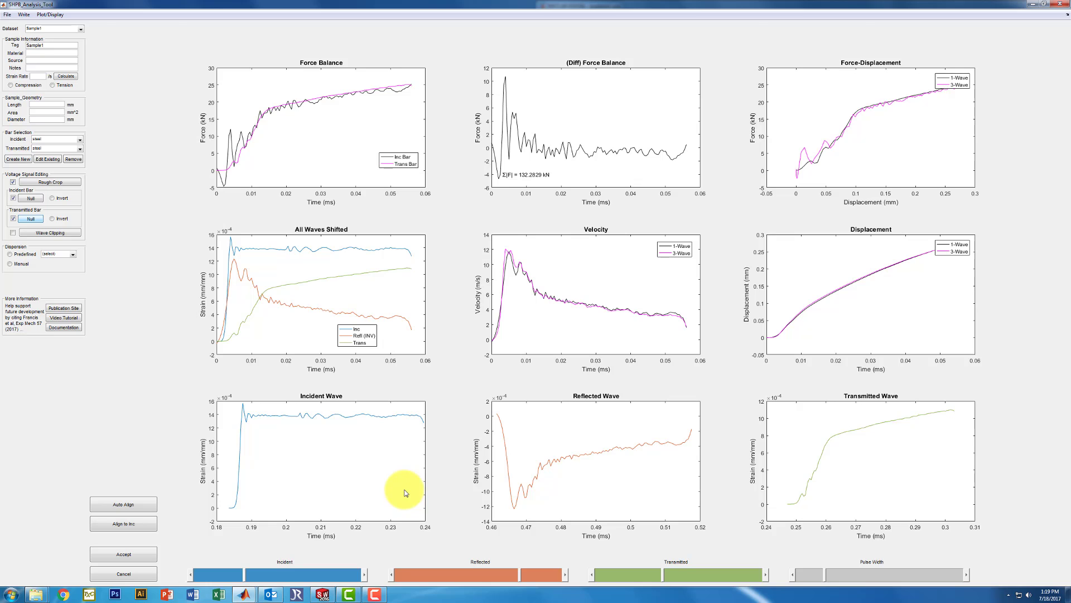
- Try accepting the clipped waves, and cancel at the tensile stress state confirmation
click(125, 556)
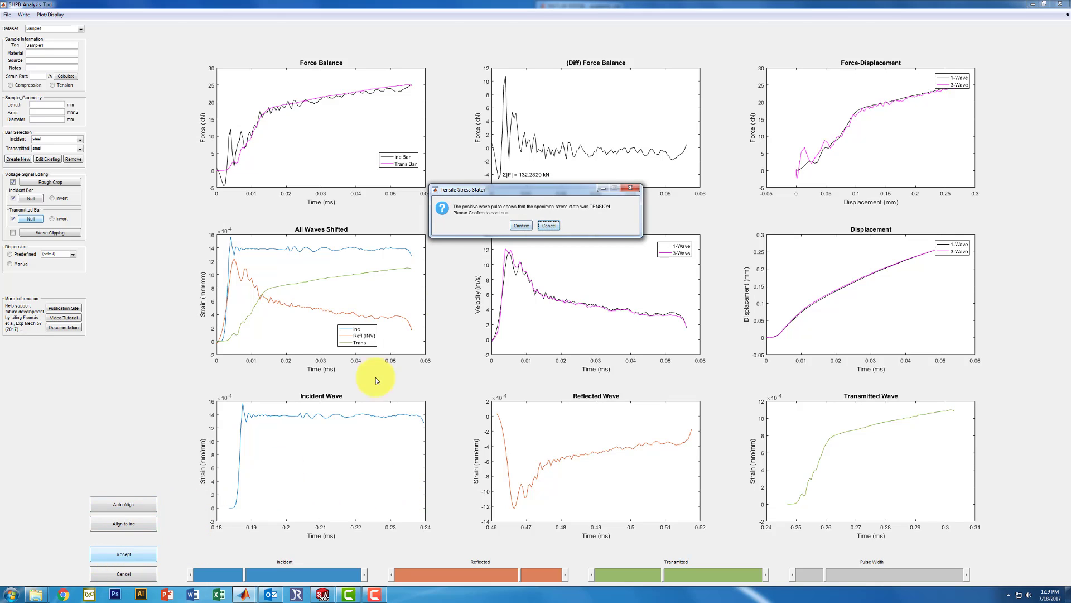
drag(477, 191, 594, 190)
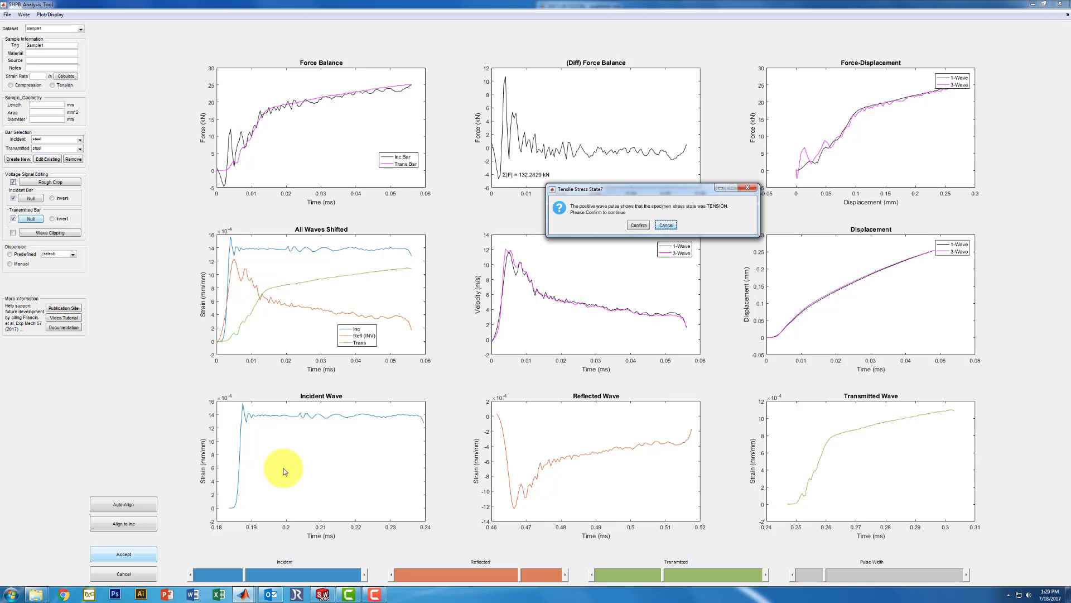
click(659, 226)
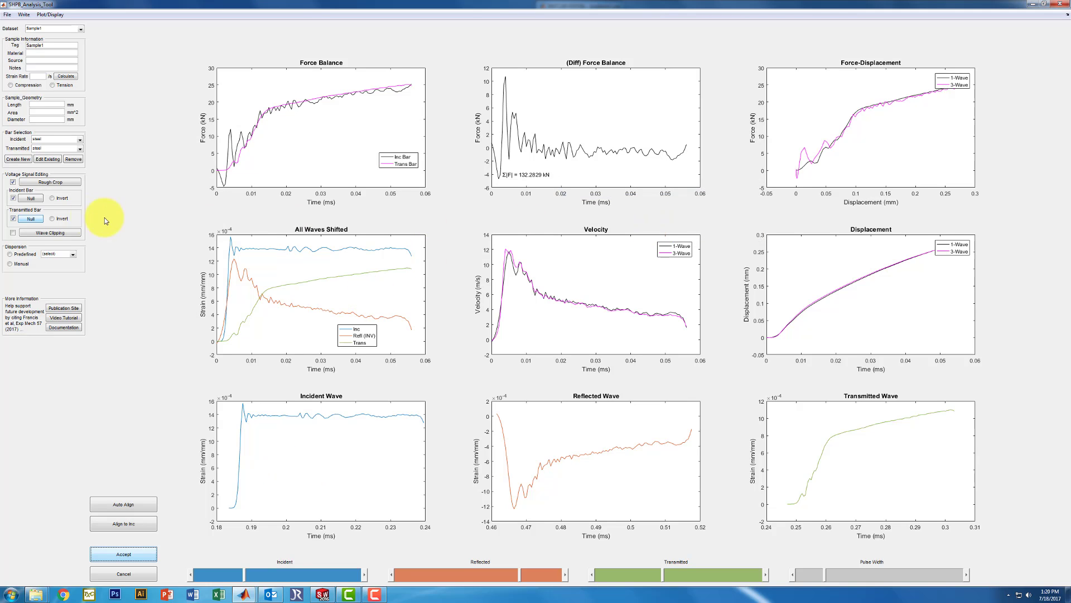
- Invert the incident and transmitted bar signals, and try accepting the clipped waves with a compressive stress state
click(61, 218)
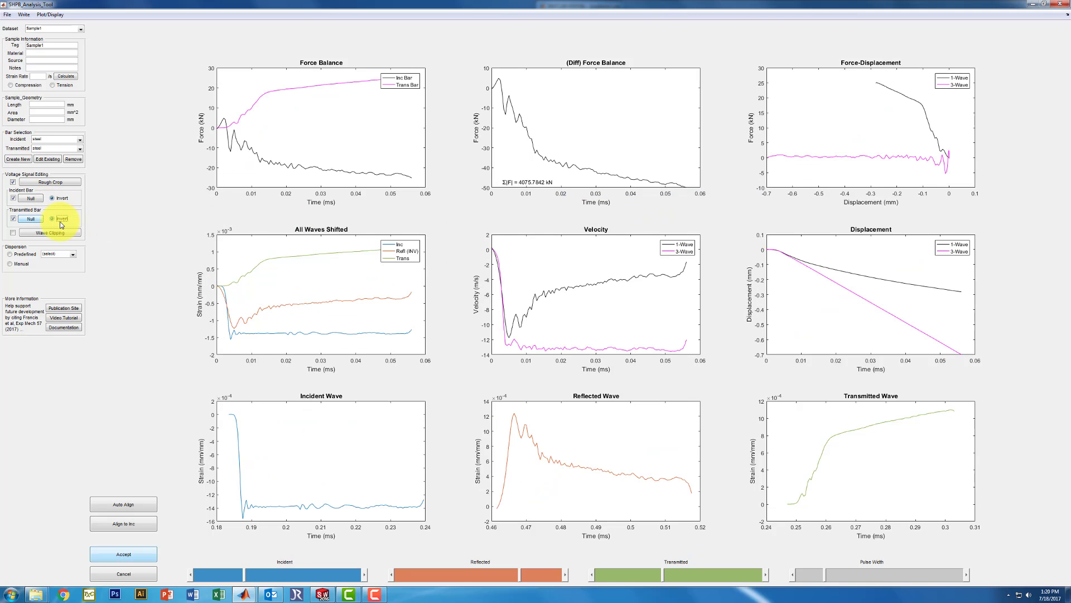
click(62, 200)
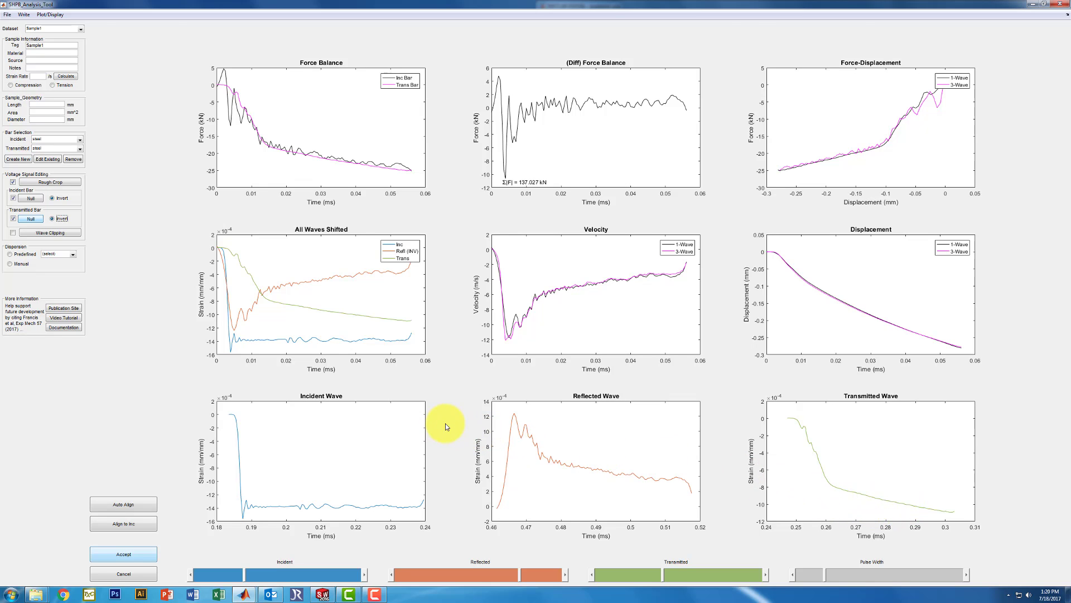
click(131, 554)
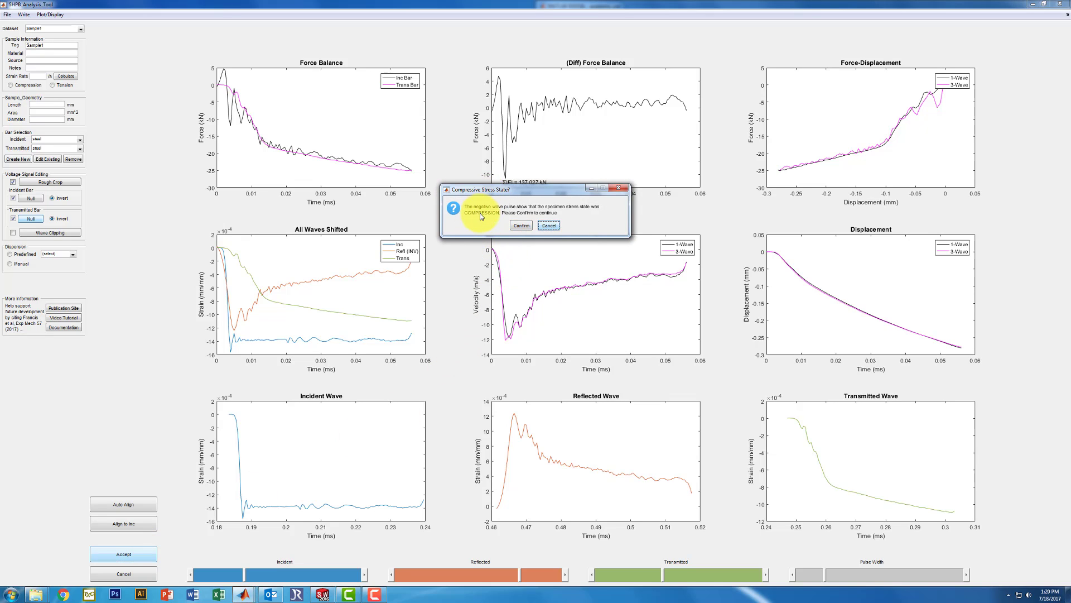
click(523, 226)
- Turn off the incident and transmitted bar inversion, and accept Sample1's clipped waves with a tensile stress state
click(63, 200)
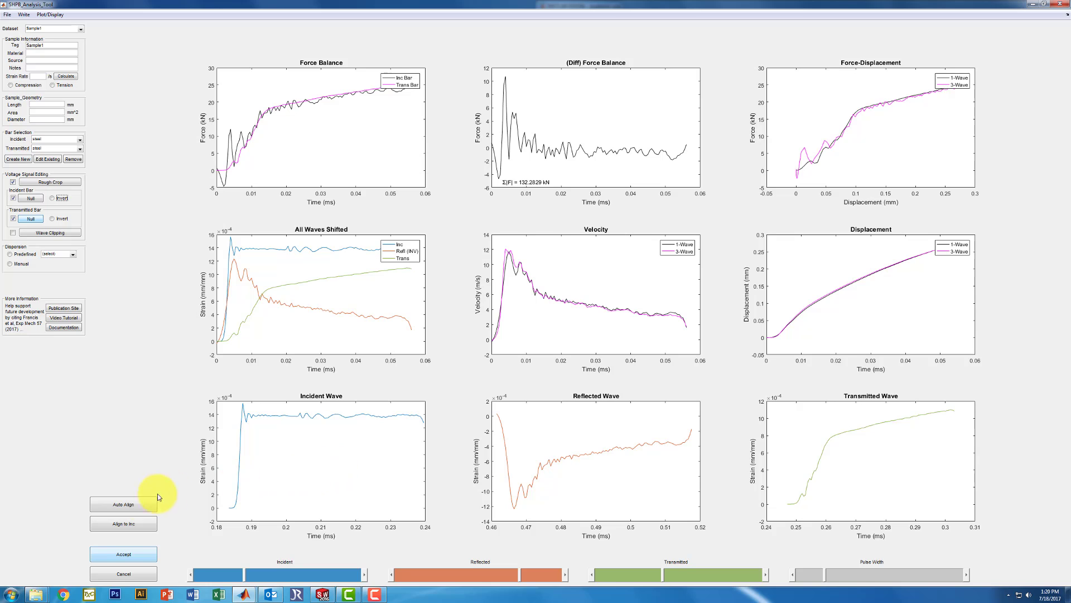
click(124, 554)
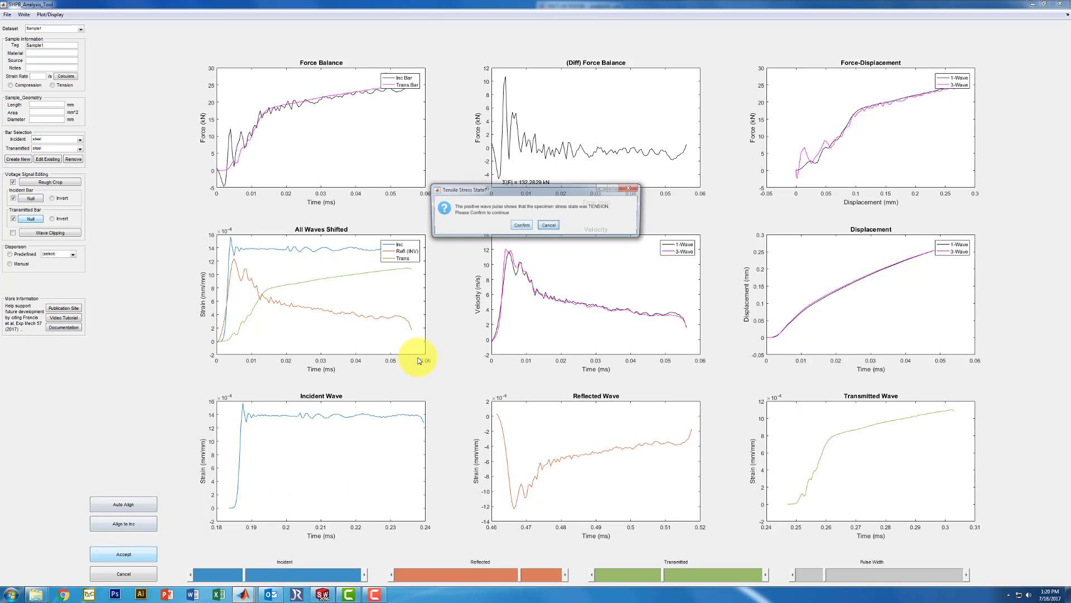
click(520, 226)
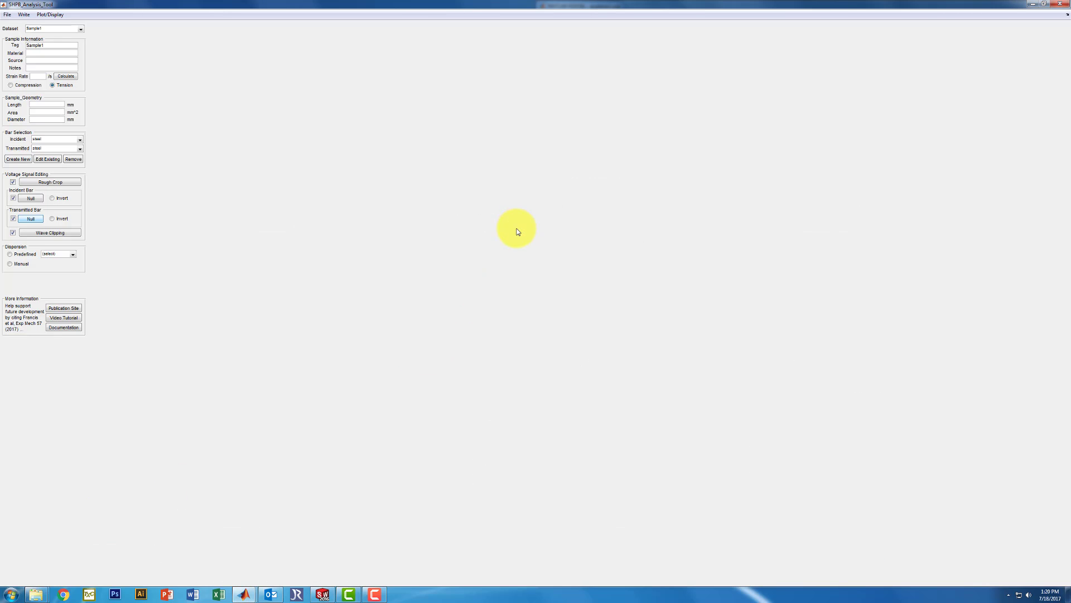
- Switch to the Stainless1 dataset and rough crop its raw voltages around the first incident, reflected and transmitted pulses, accepting the crop
click(55, 29)
click(51, 54)
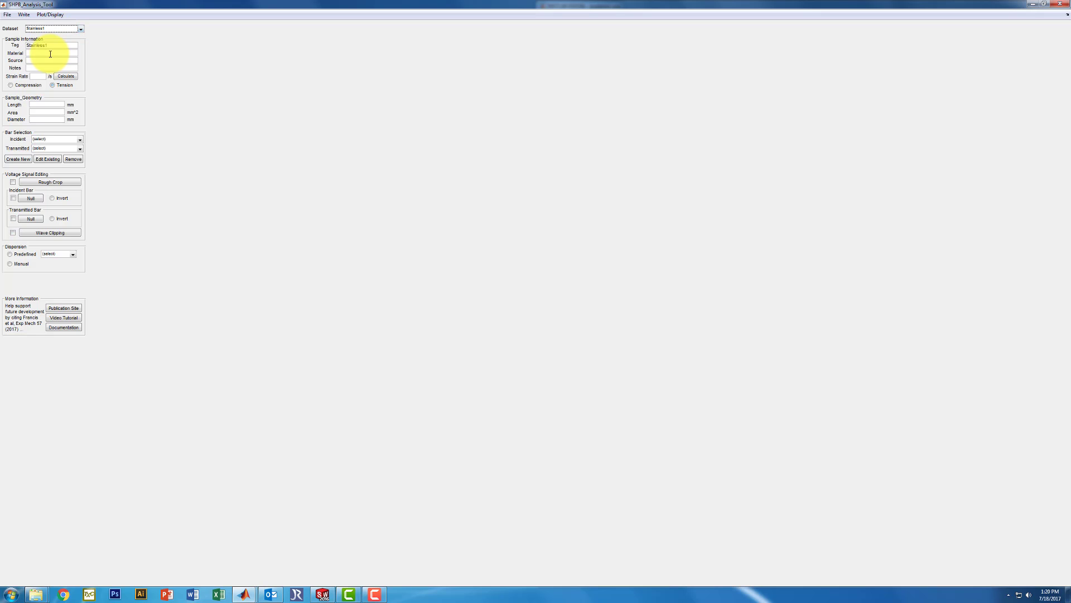
click(43, 140)
click(130, 132)
click(49, 182)
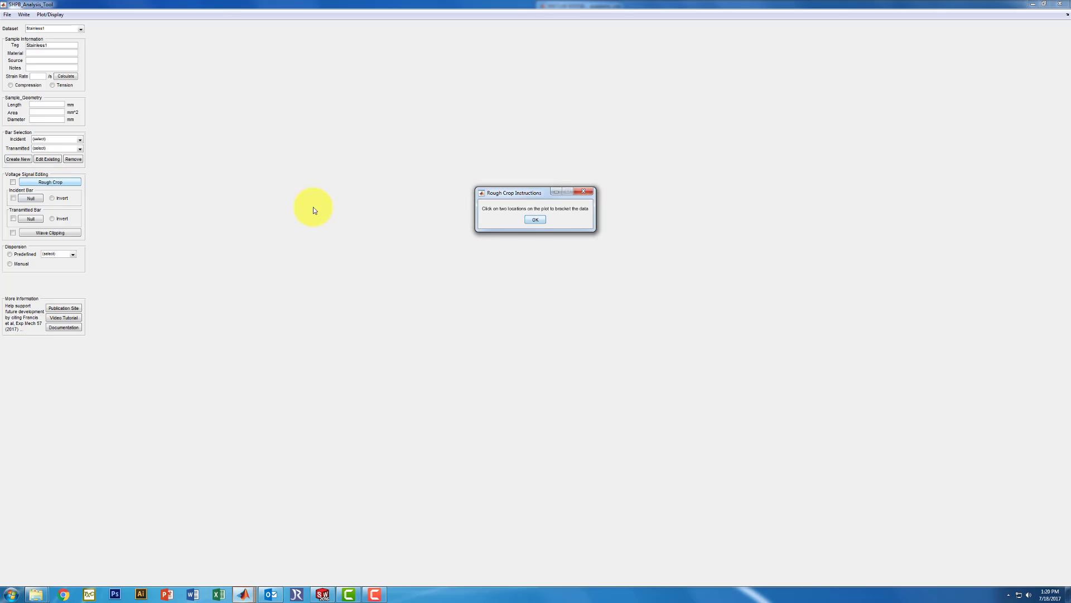
click(538, 219)
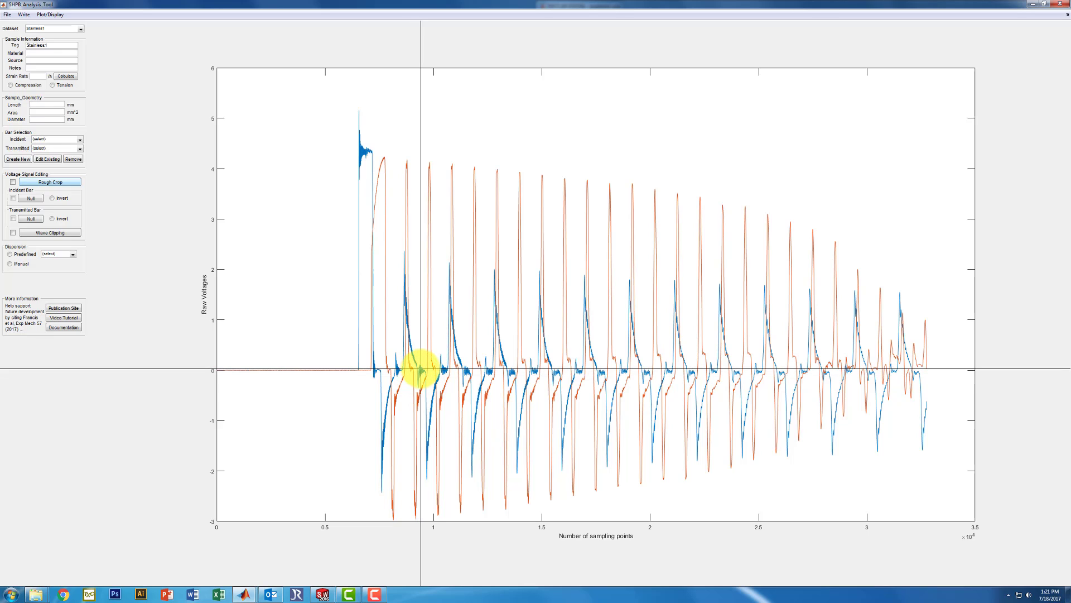
click(421, 370)
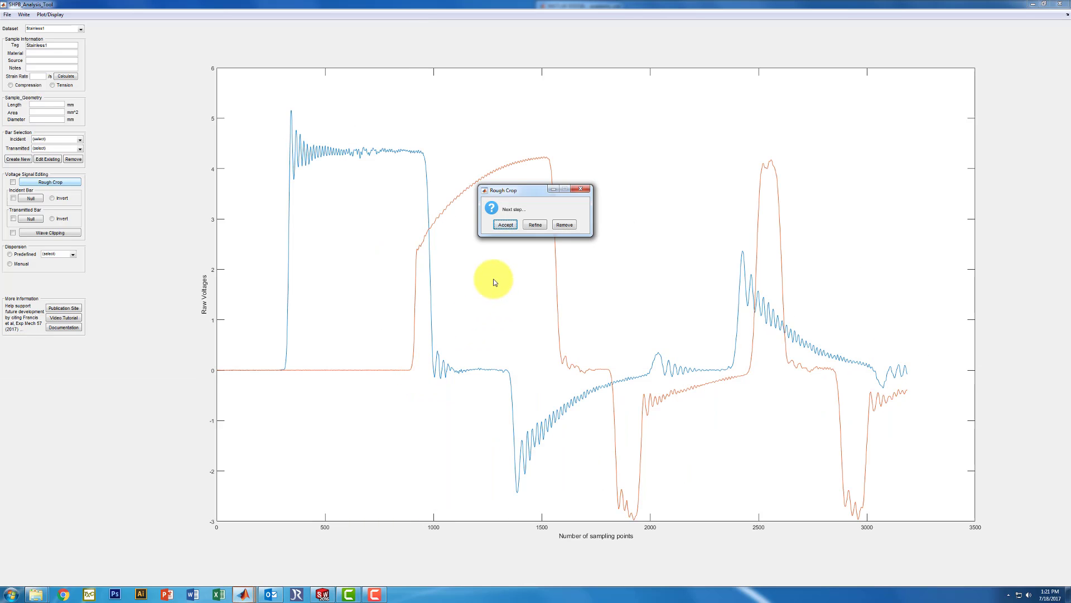
click(505, 226)
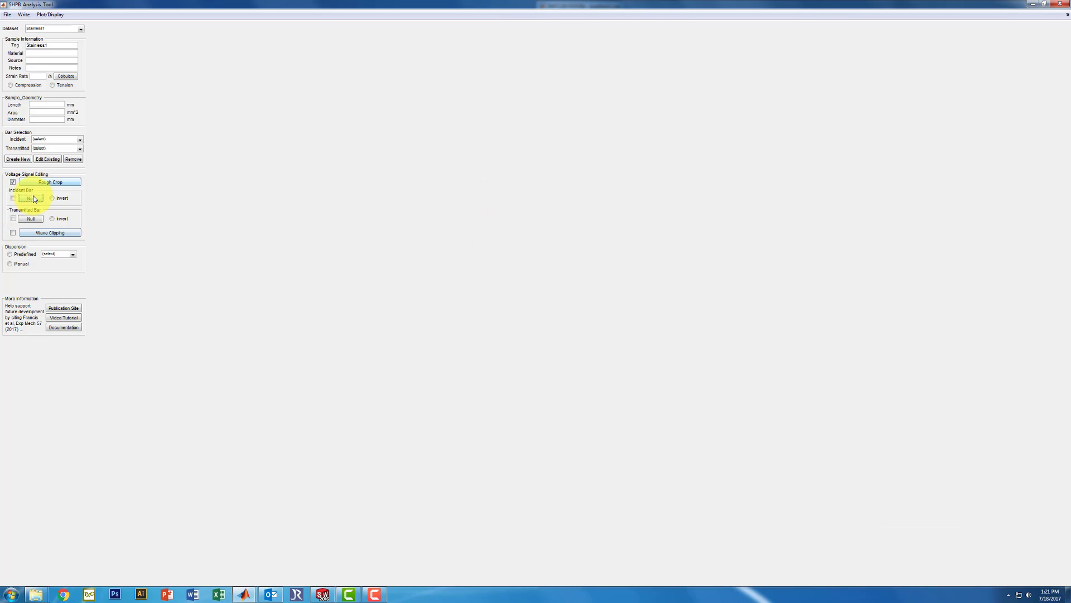
- Null the incident bar signal using the flat baseline before its first pulse
click(31, 198)
click(535, 226)
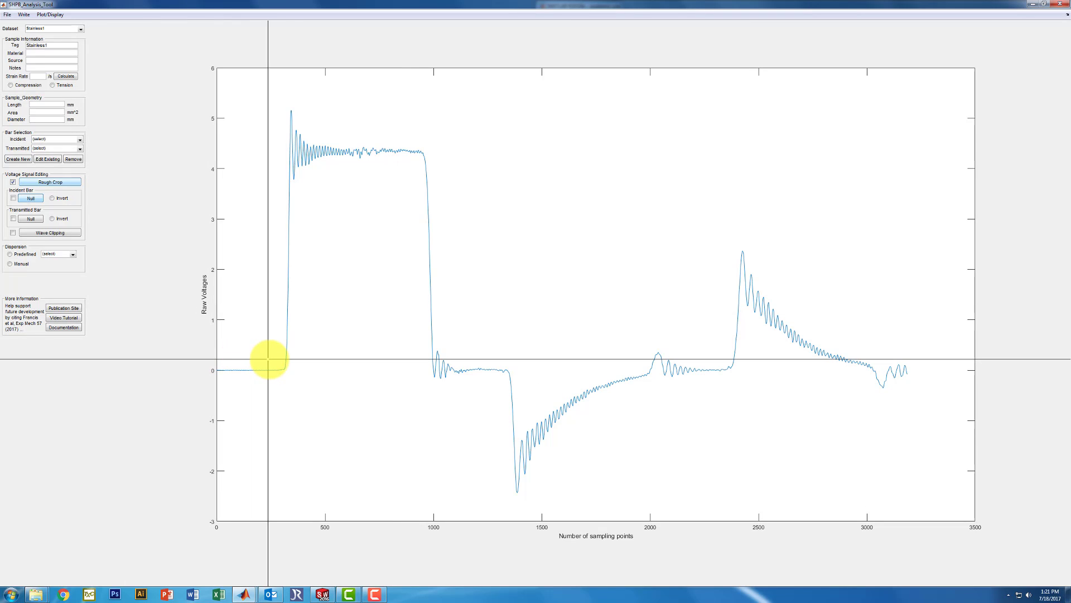
click(271, 362)
click(535, 220)
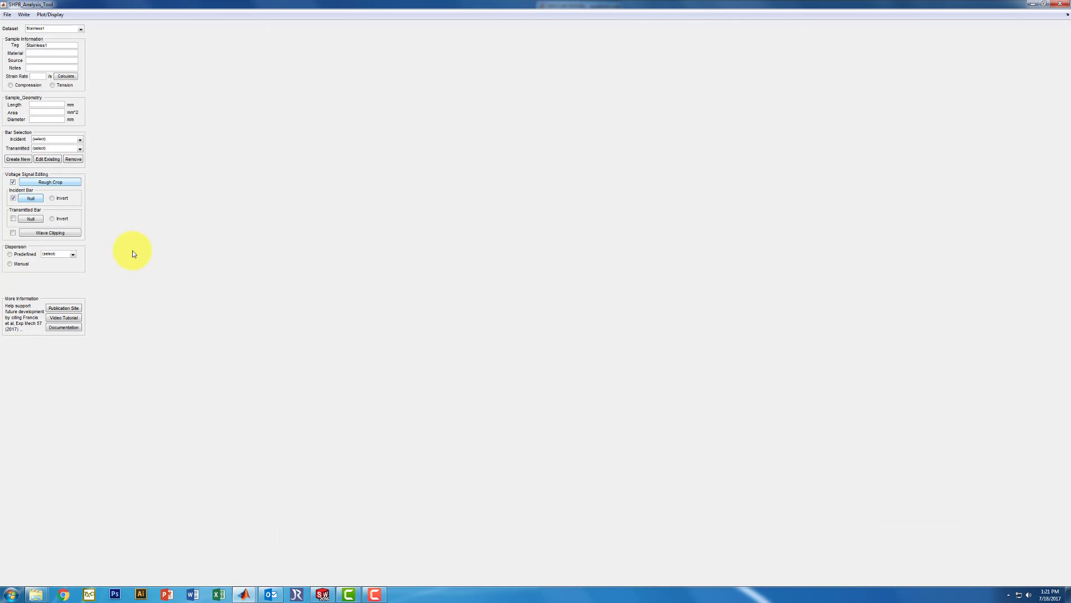
- Null the transmitted bar signal using the flat baseline up to just before its first pulse
click(38, 219)
click(535, 224)
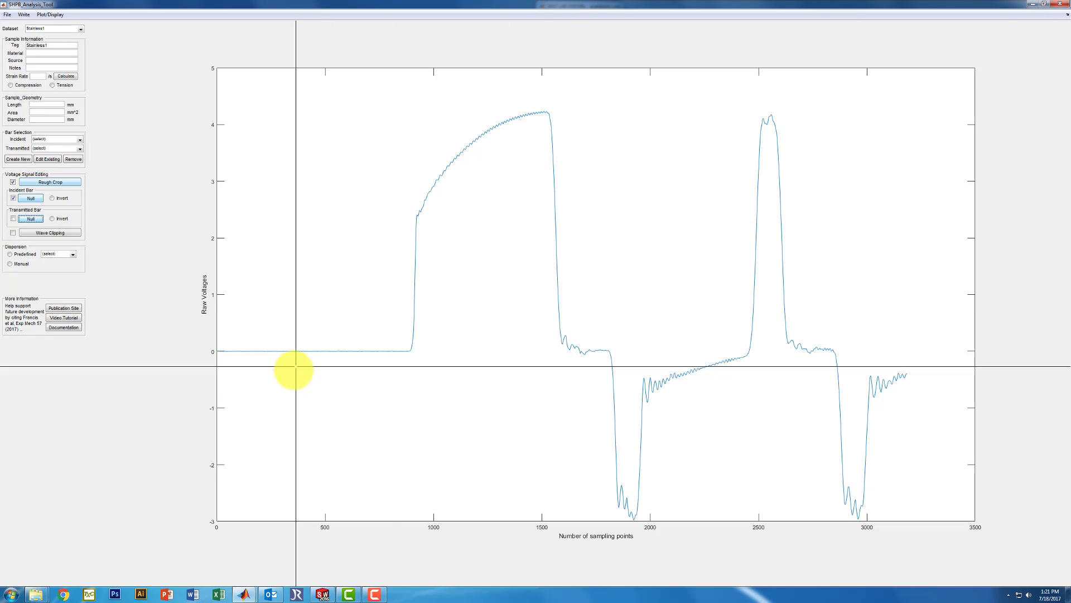
click(393, 340)
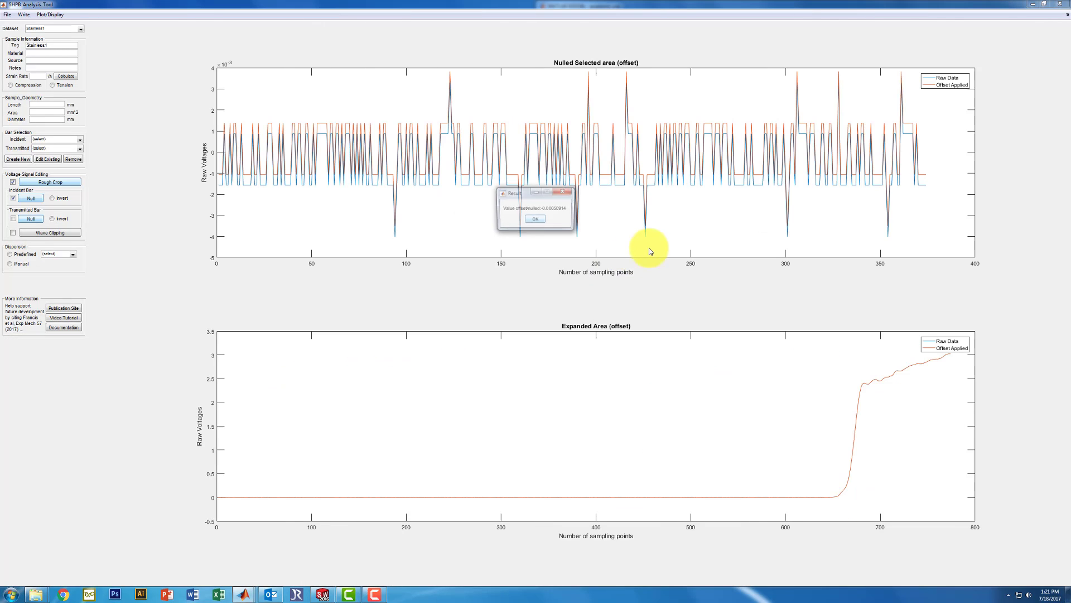
click(539, 221)
- Assign the steel bar as both incident and transmitted bar for Stainless1, and start wave clipping
click(62, 233)
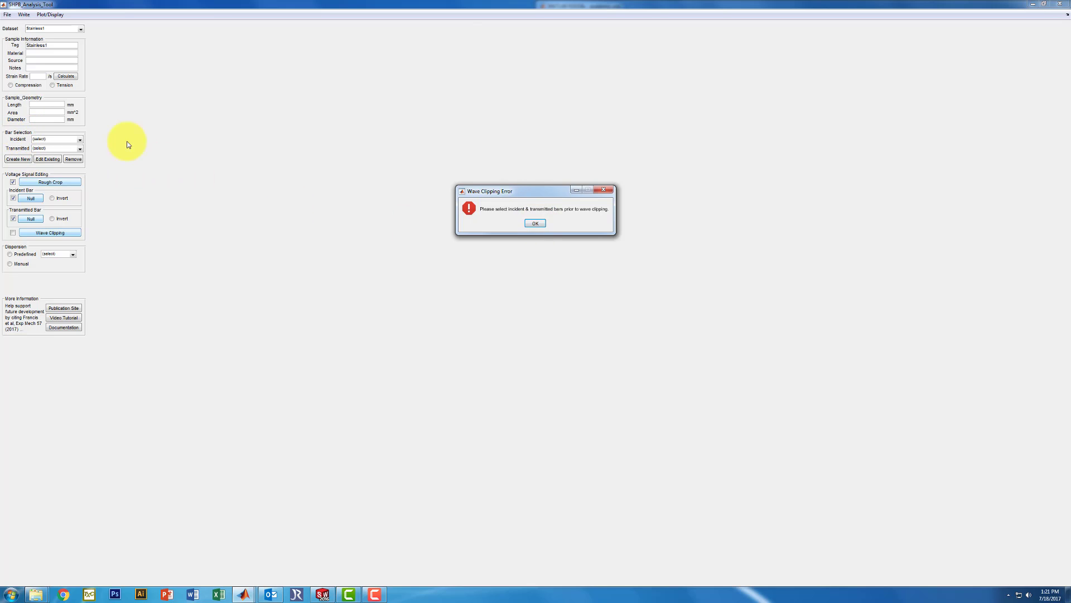
click(537, 223)
click(67, 139)
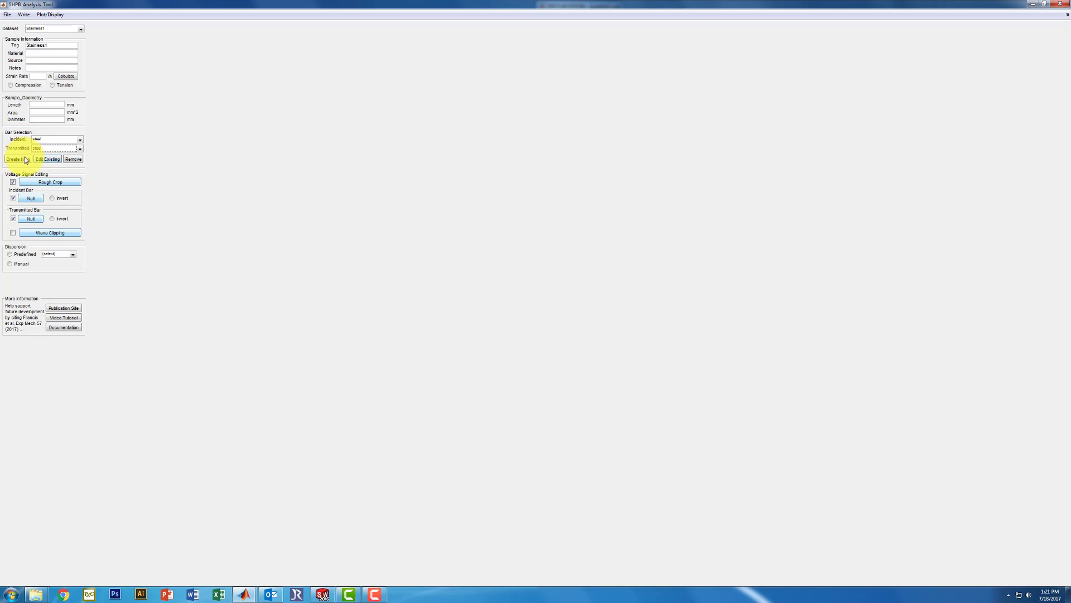
click(46, 236)
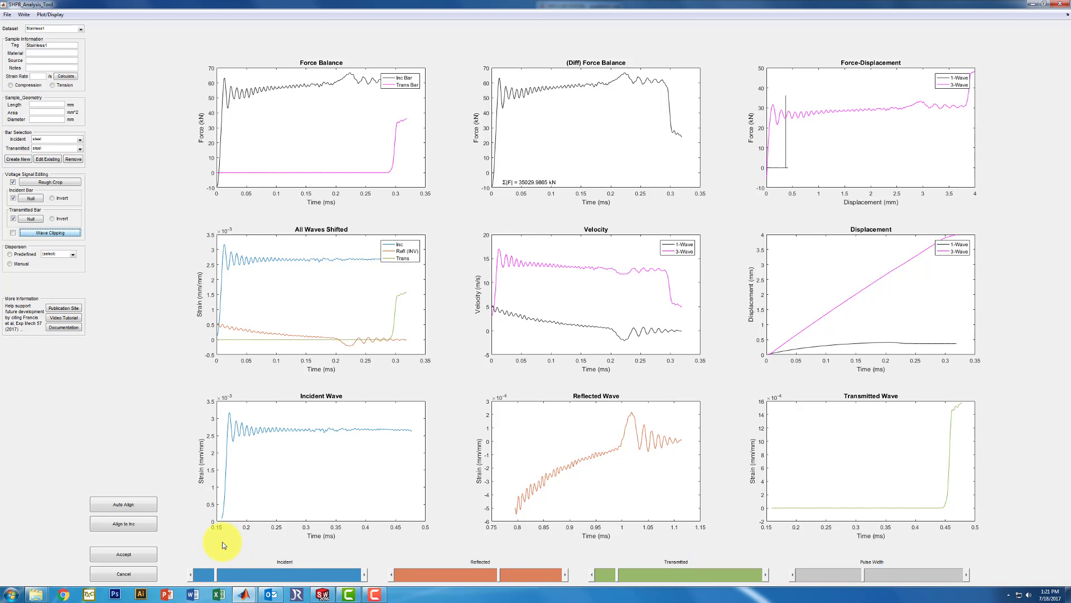
- Widen the pulse width and shift the incident start earlier to capture the whole incident pulse, and auto-align the waves
click(203, 574)
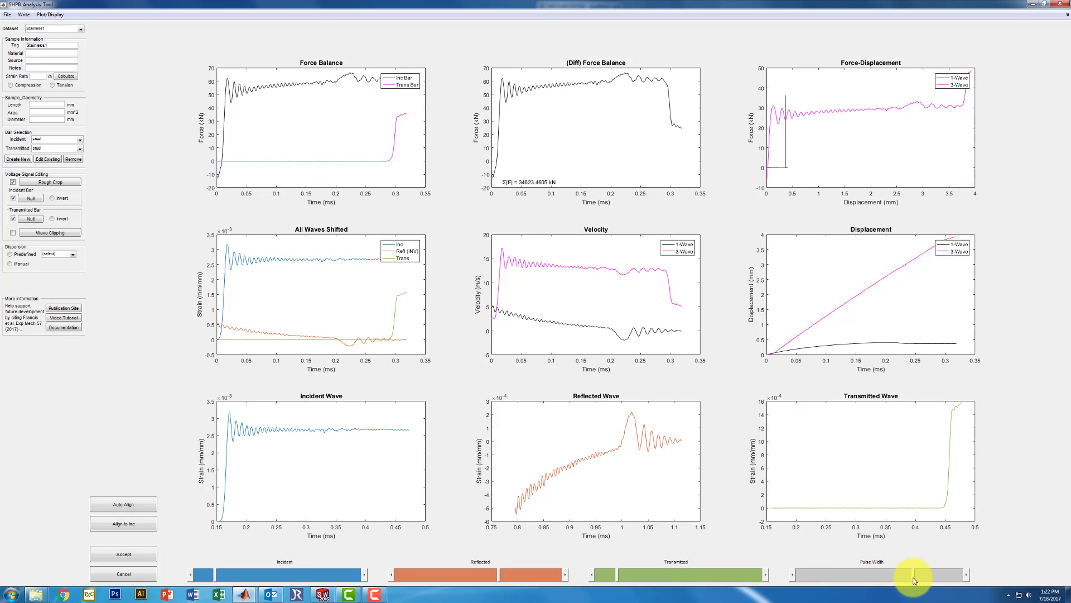
click(915, 578)
drag(858, 582, 916, 575)
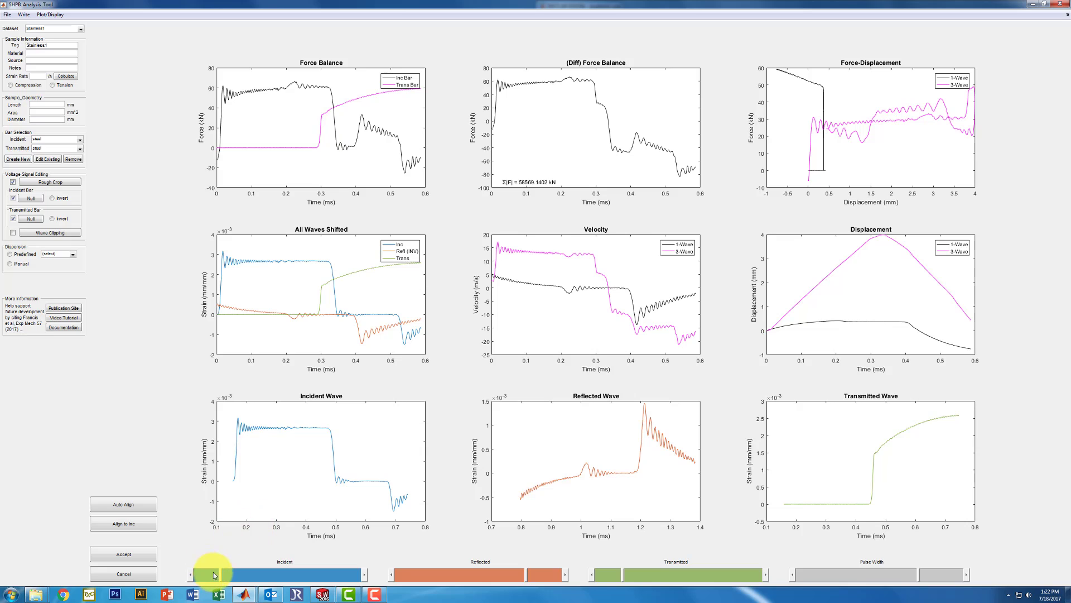
drag(225, 581, 210, 576)
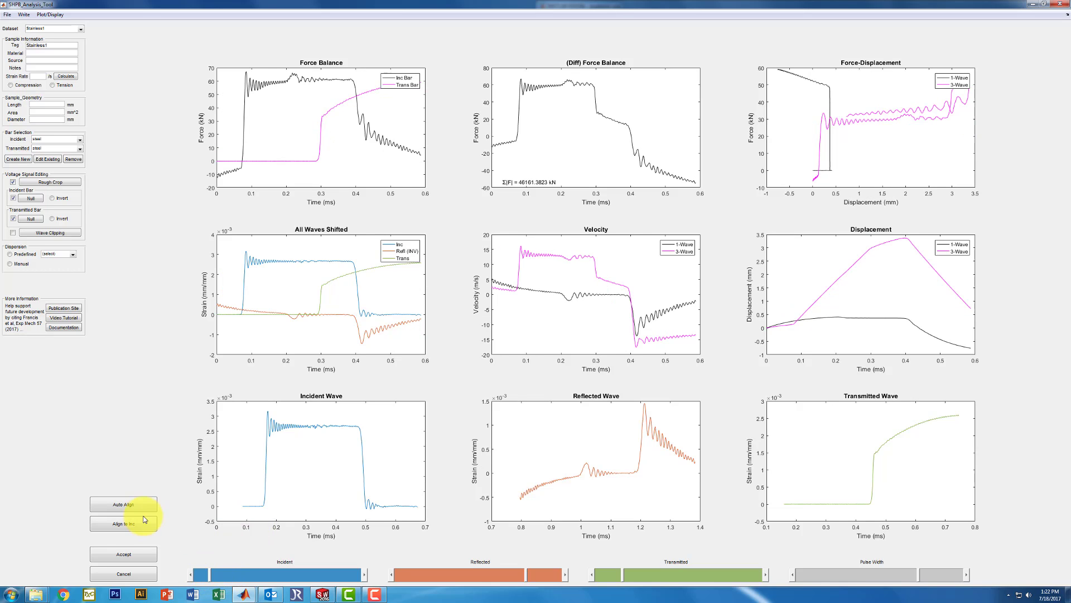
click(125, 506)
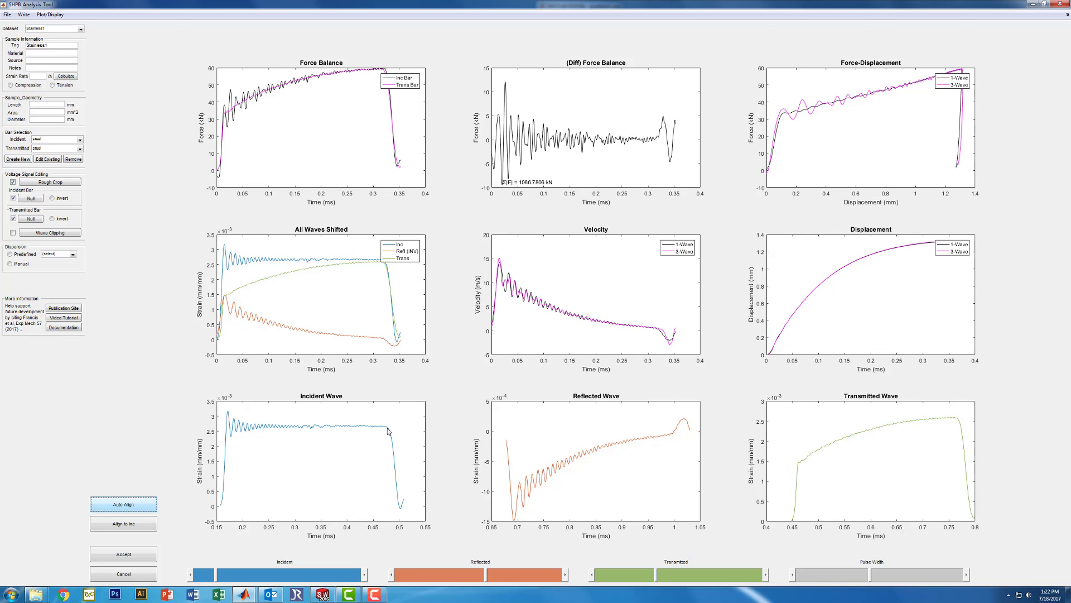
- Shorten the pulse width to cut off most of the incident wave's unloading, and align the other waves to the incident wave
click(830, 578)
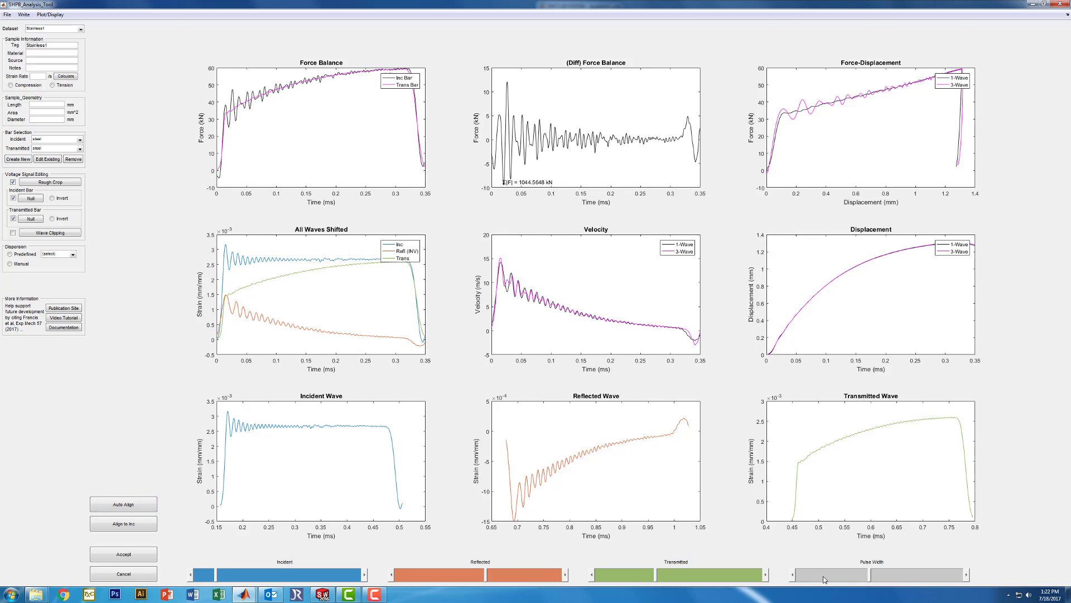
click(826, 577)
click(827, 576)
click(826, 576)
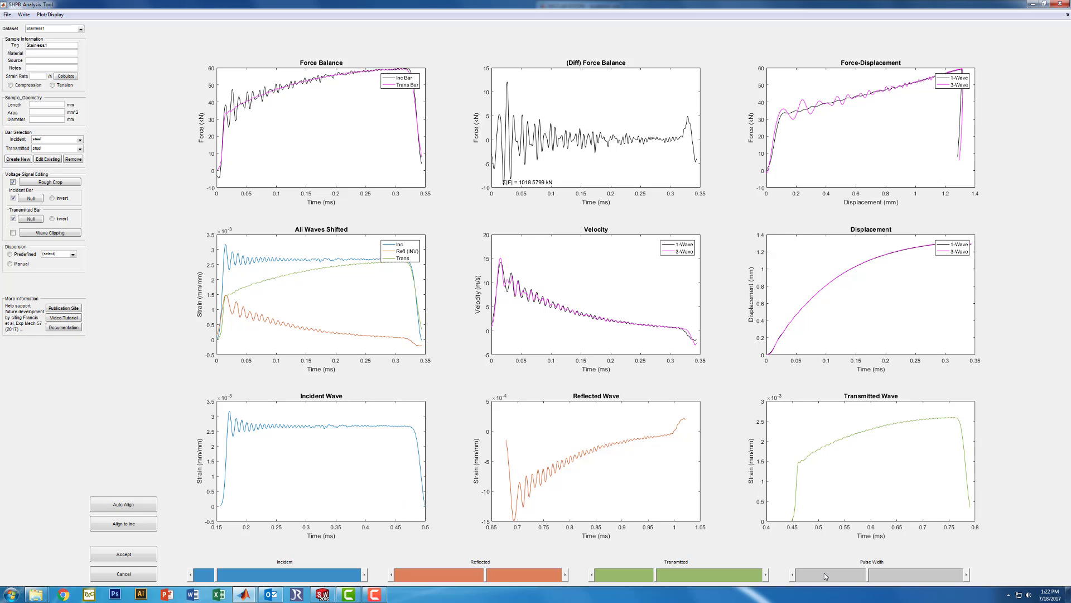
click(826, 576)
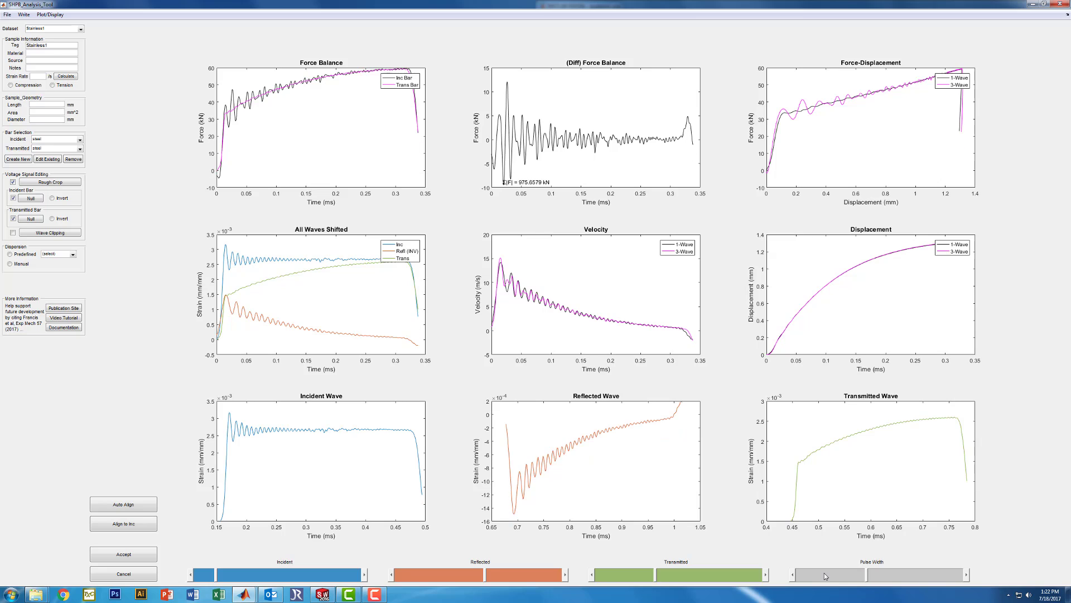
click(825, 576)
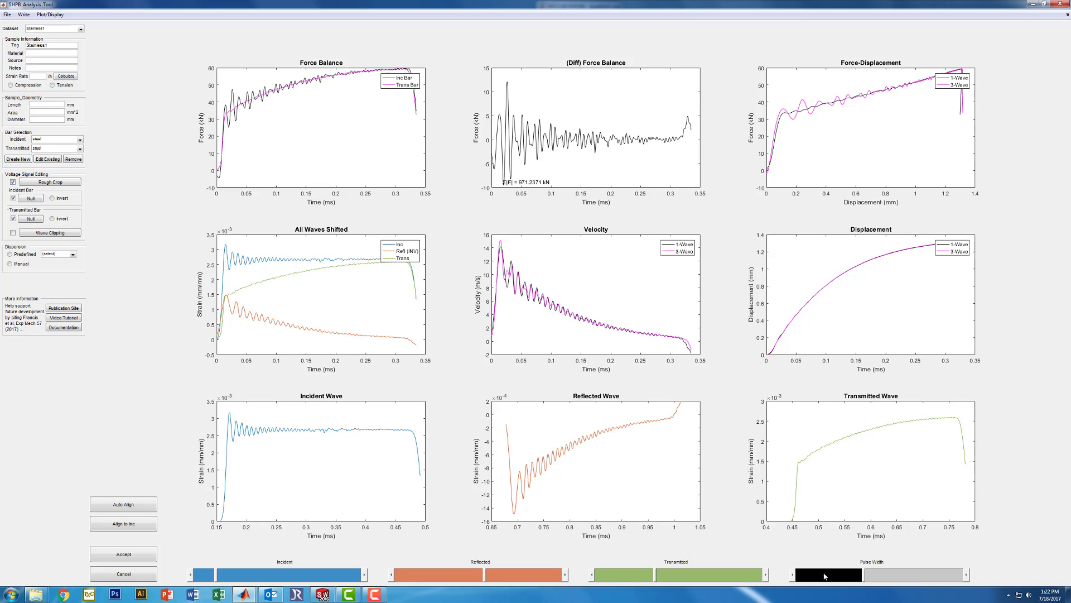
click(824, 577)
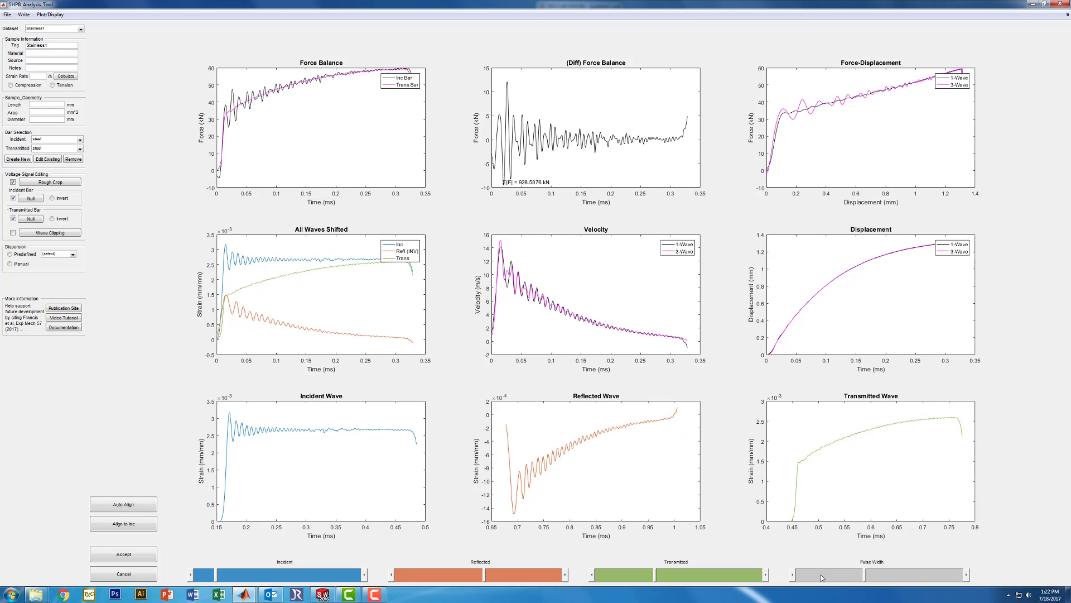
click(823, 576)
click(192, 575)
click(128, 528)
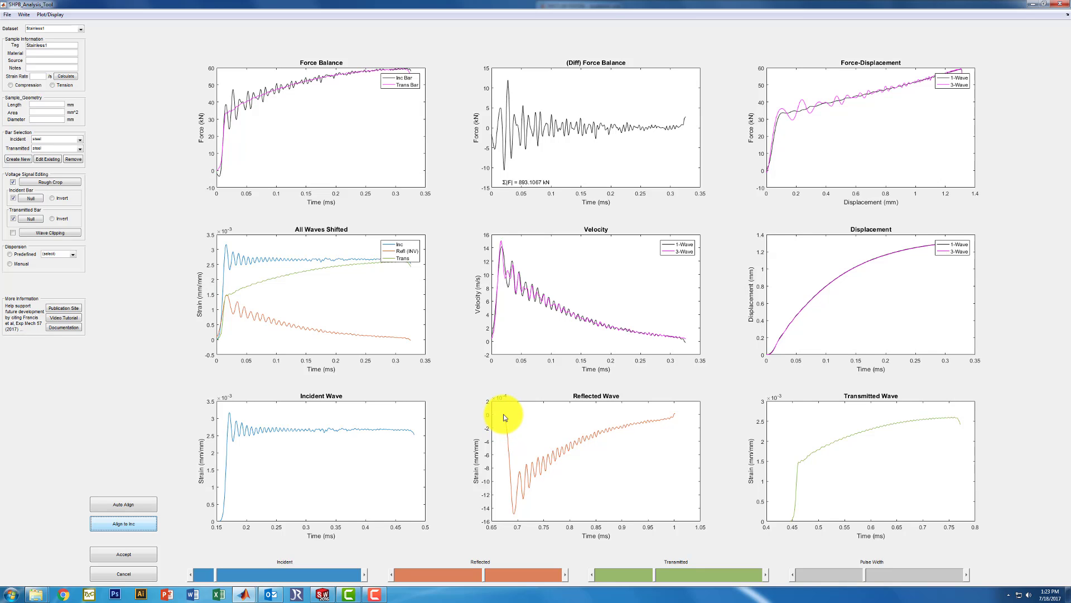
- Nudge the reflected wave's start earlier in small increments until the wave begins near zero strain
click(390, 574)
click(391, 575)
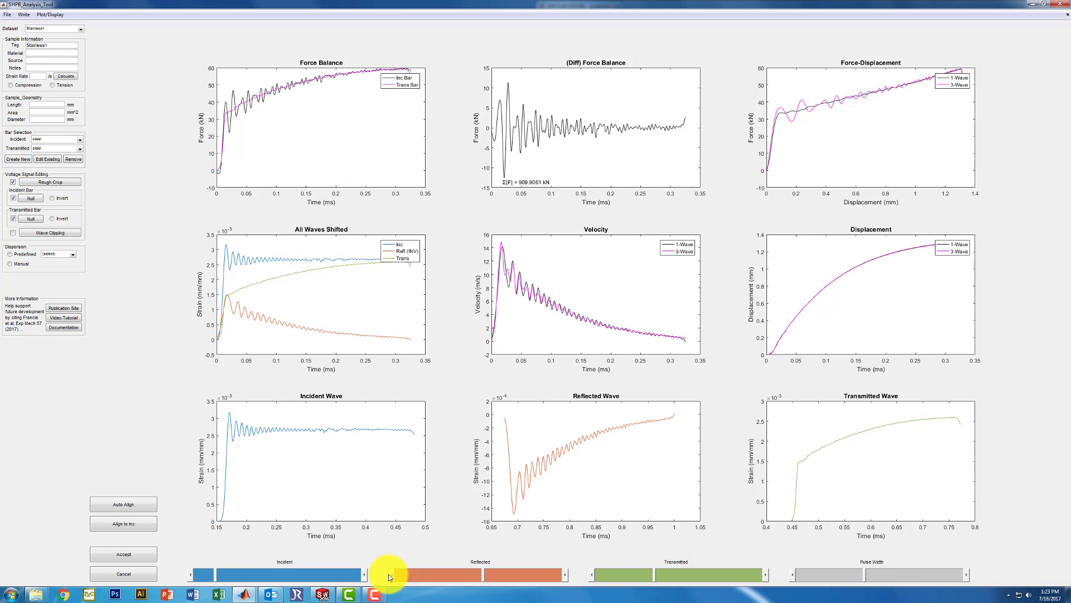
click(388, 574)
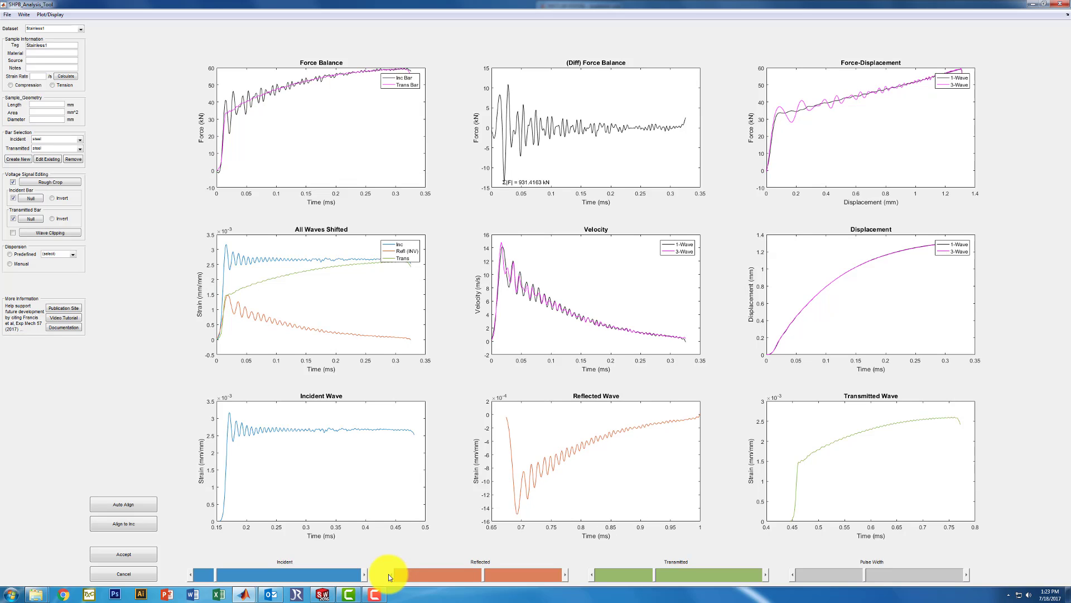
click(388, 574)
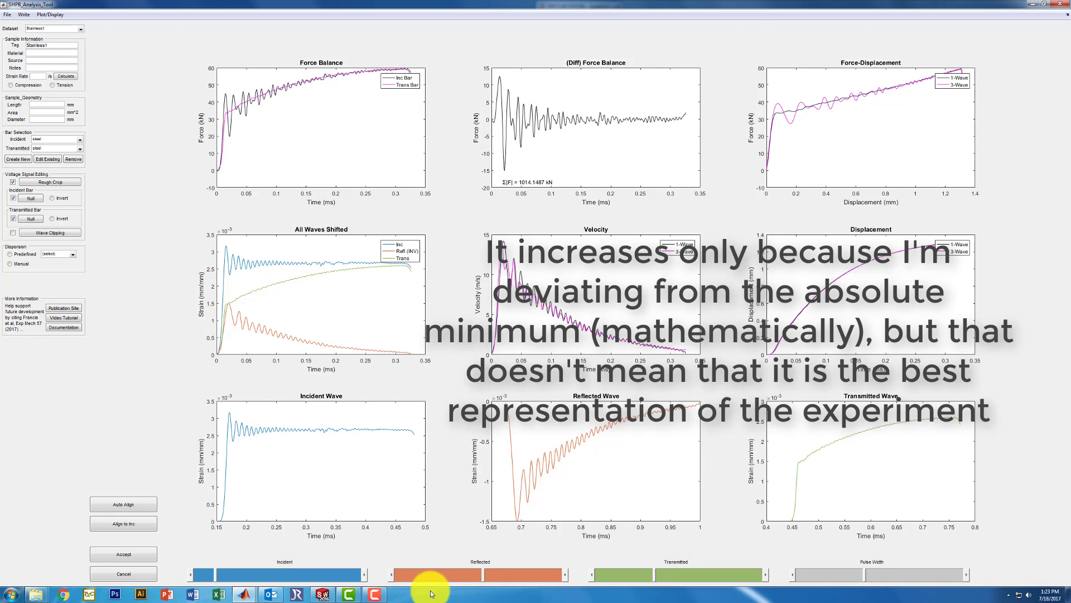
click(391, 576)
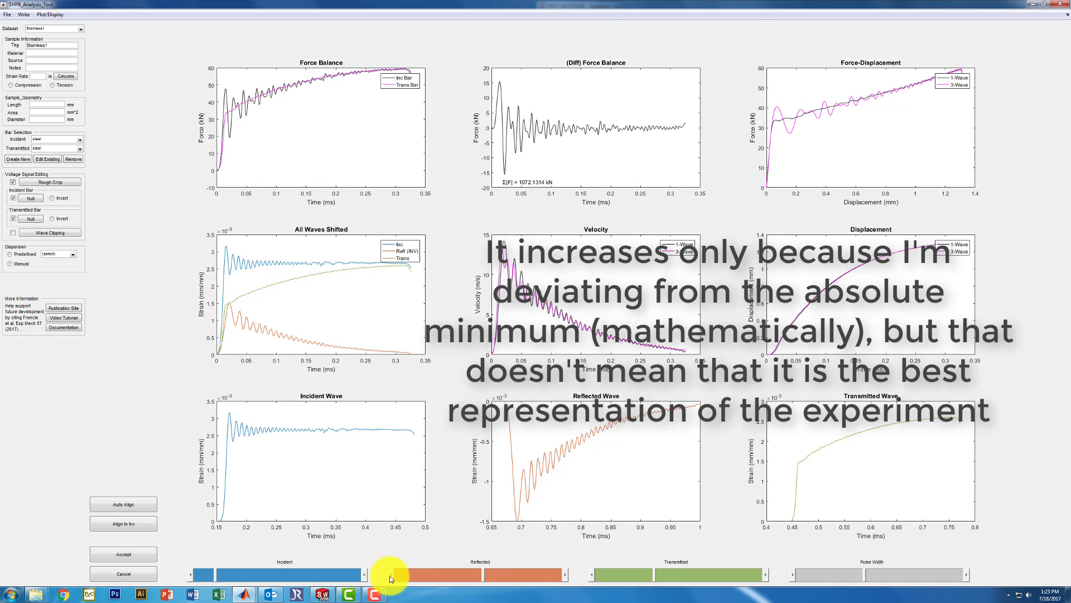
click(391, 576)
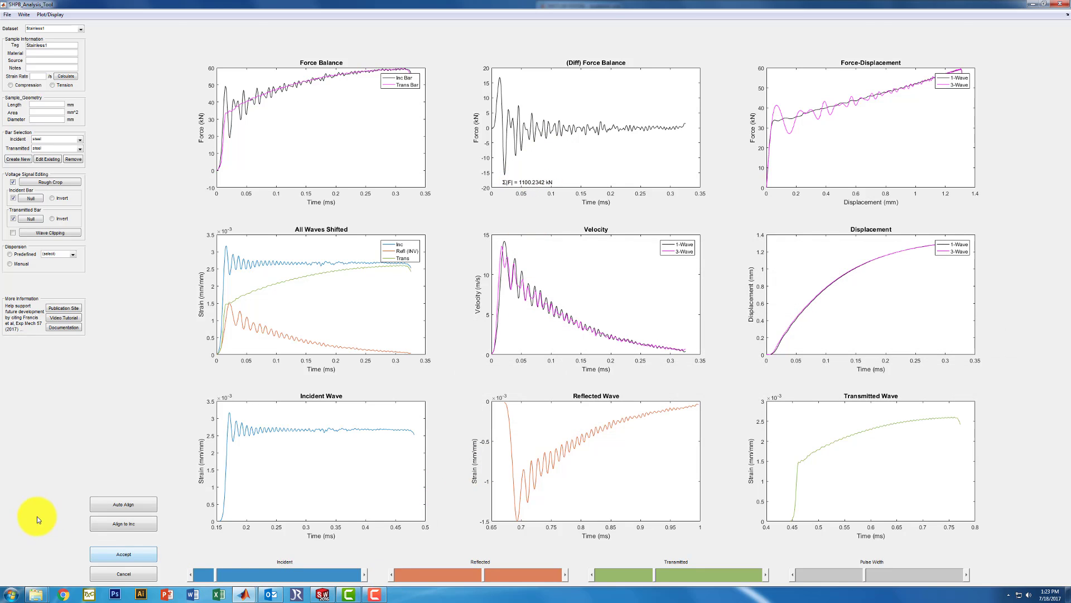
- Realign the waves to the incident wave, and accept Stainless1's clipped waves with a tensile stress state
click(115, 525)
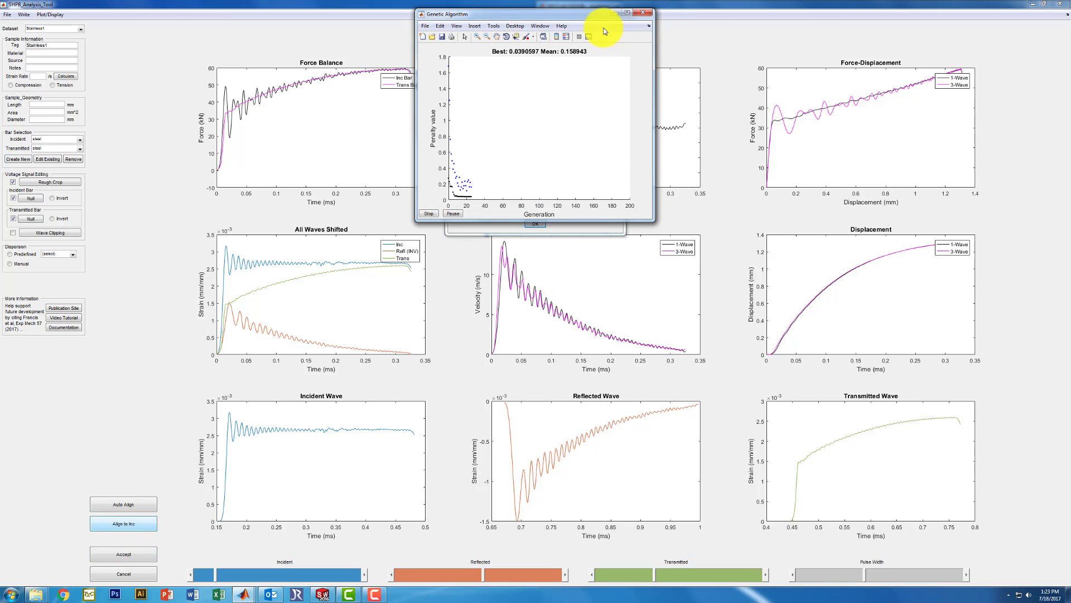
drag(709, 45, 929, 82)
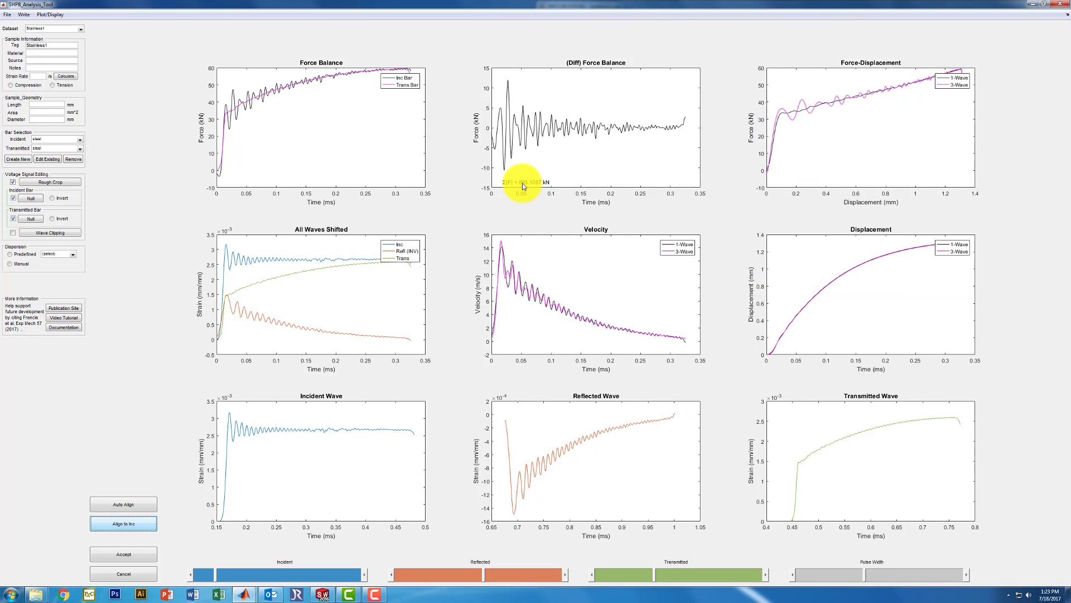
click(124, 554)
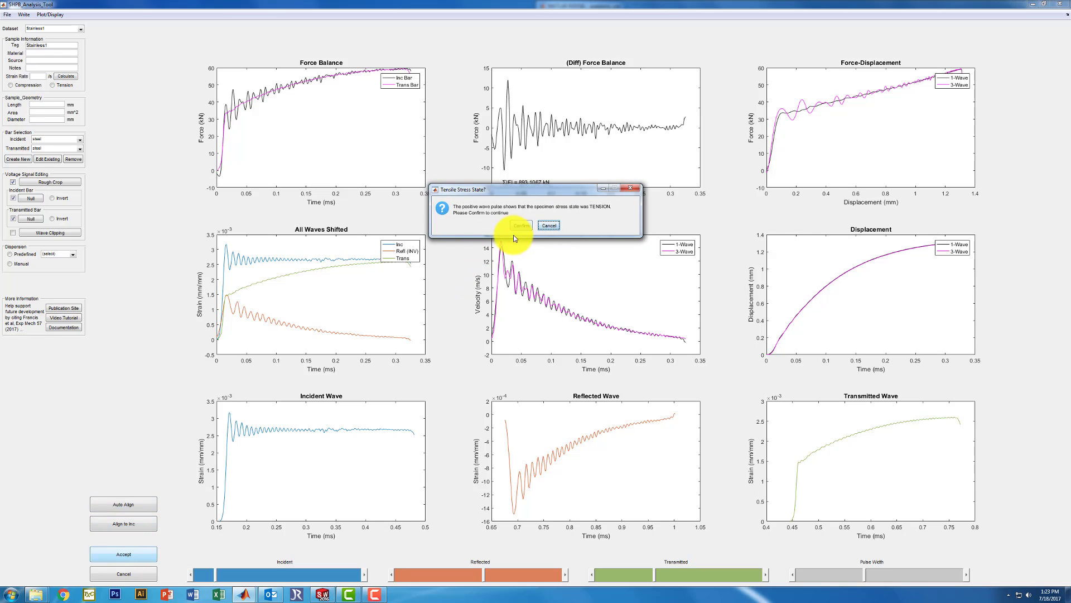
click(523, 226)
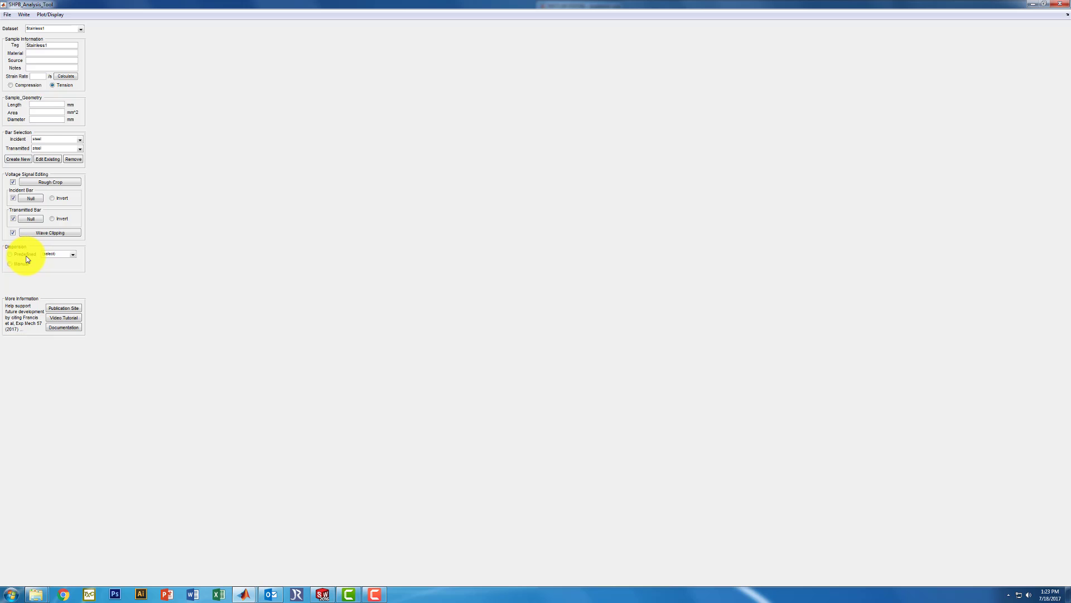
- Look through the predefined Poisson's ratio options for Stainless1's dispersion correction without choosing one
click(45, 255)
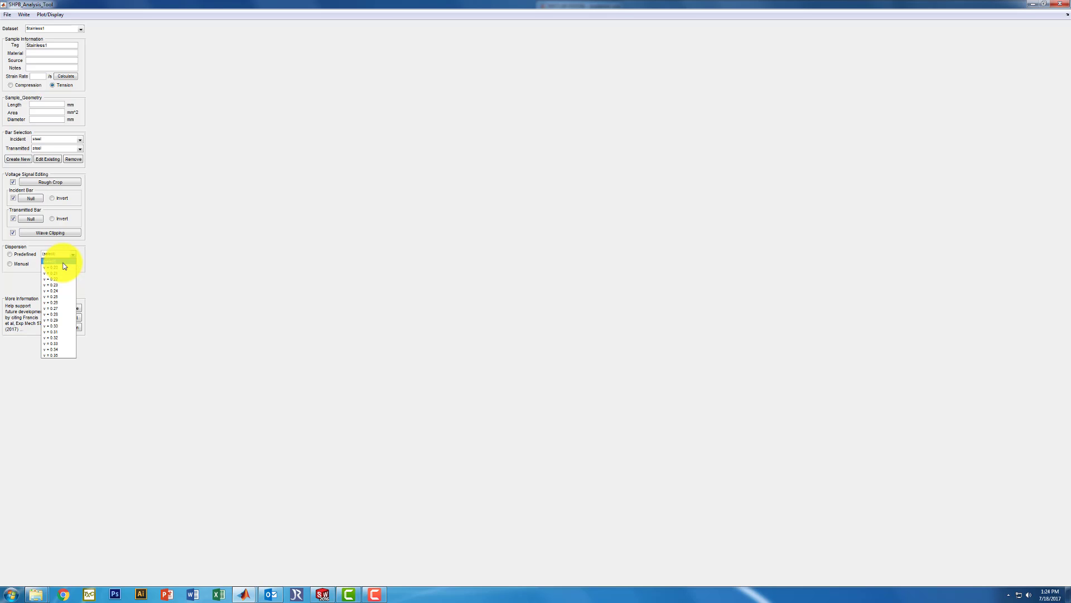
click(112, 294)
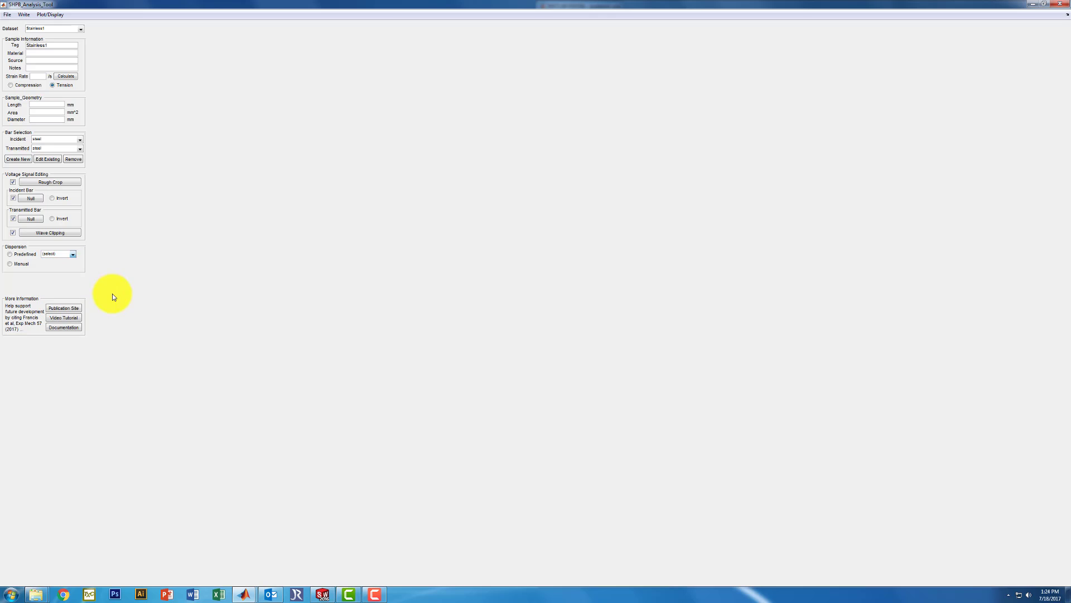
- View the tool's publication article and its documentation page in the browser, closing each one to return to the analysis tool
click(59, 309)
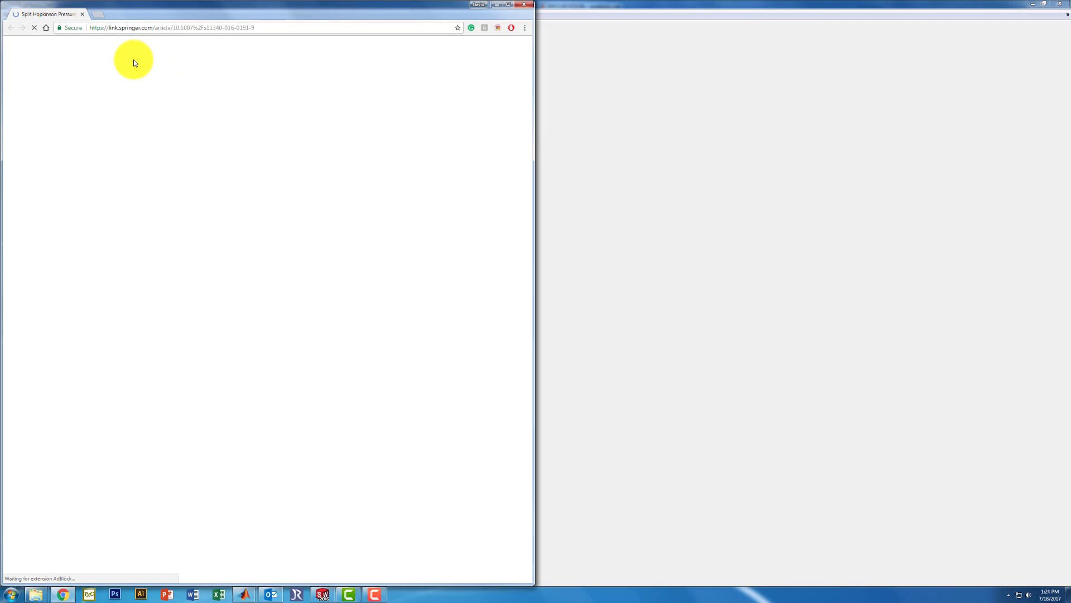
drag(89, 102, 290, 102)
scroll(338, 287, down, 15)
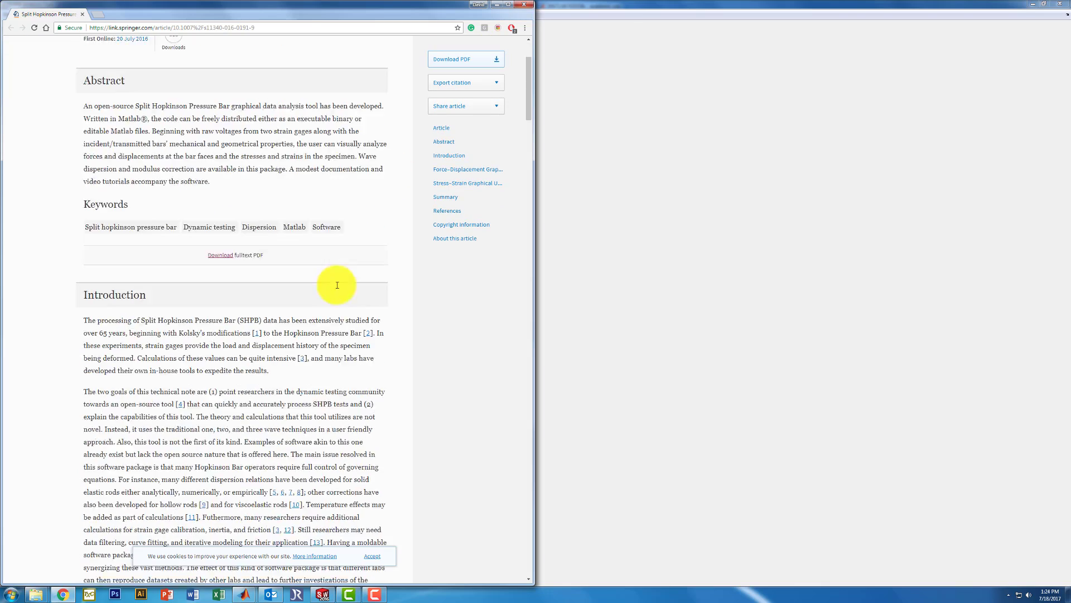
scroll(284, 260, up, 2)
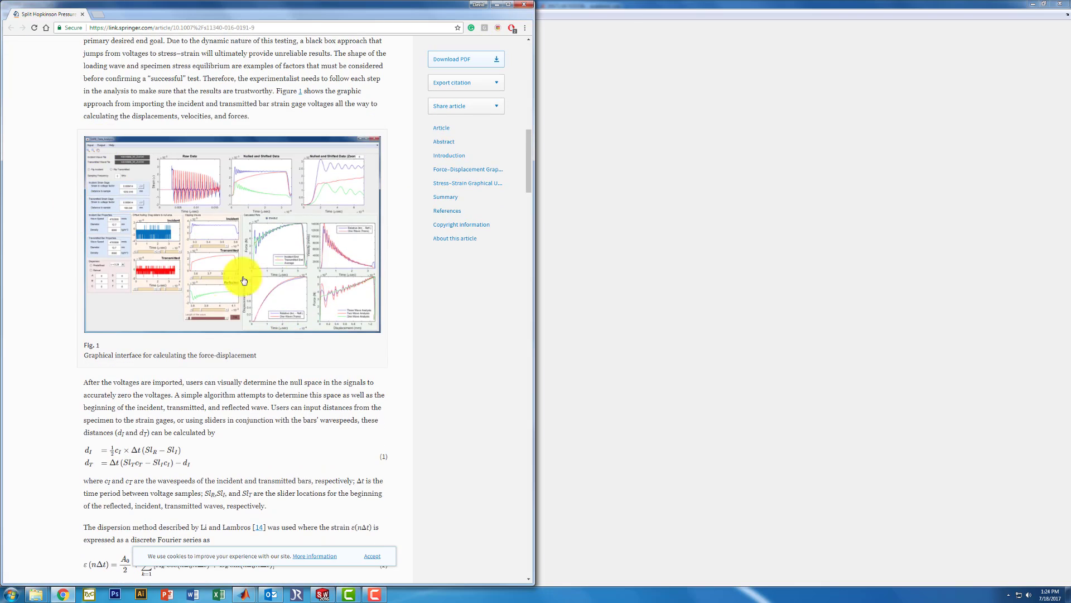
click(524, 5)
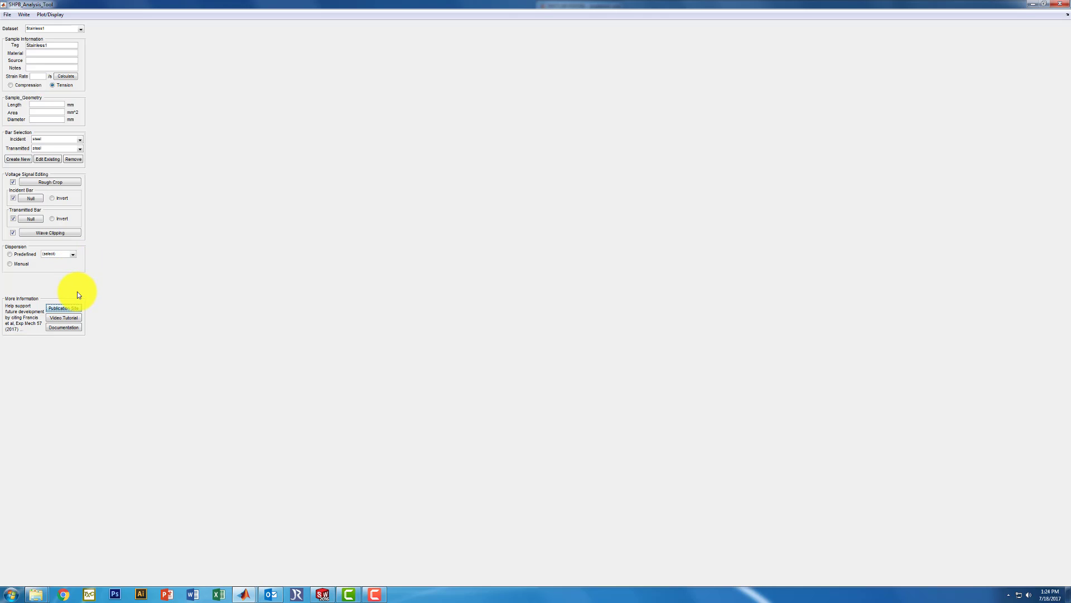
click(60, 329)
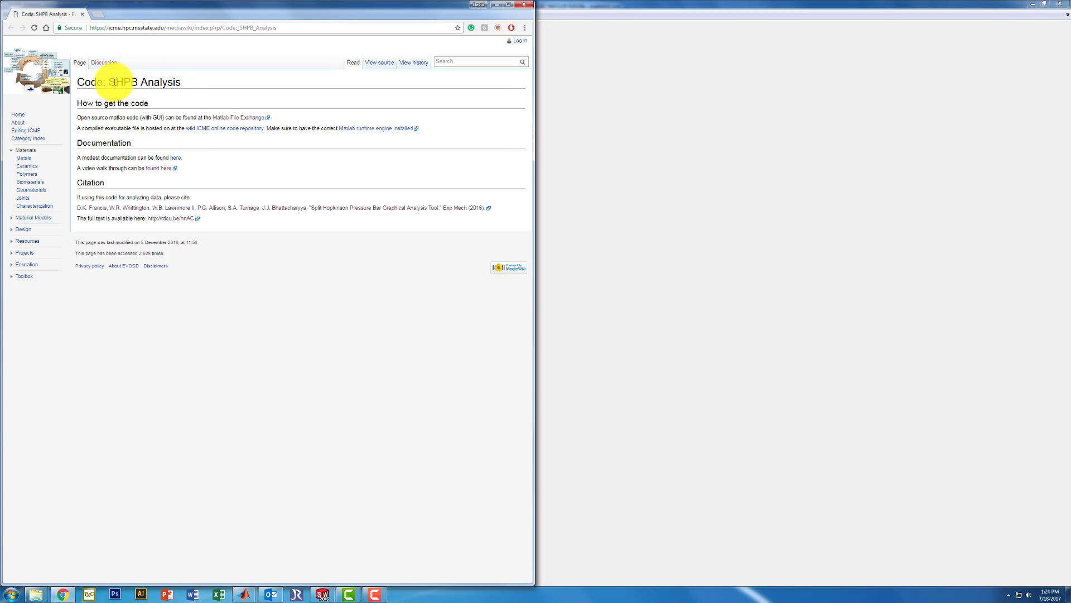
click(525, 5)
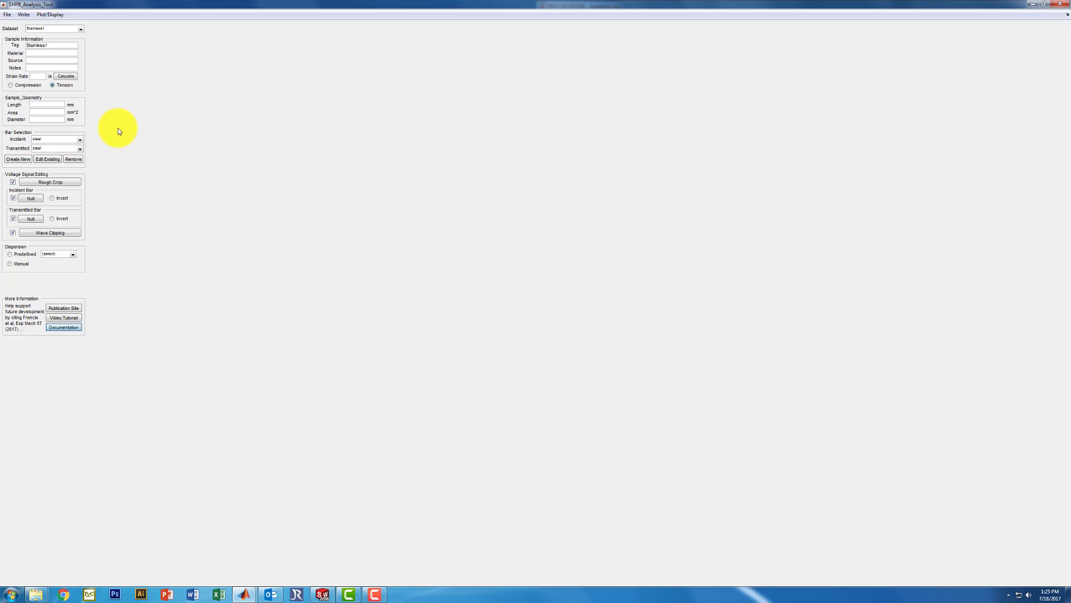
- Try to display the datasets in a 1x1 plot layout
click(56, 15)
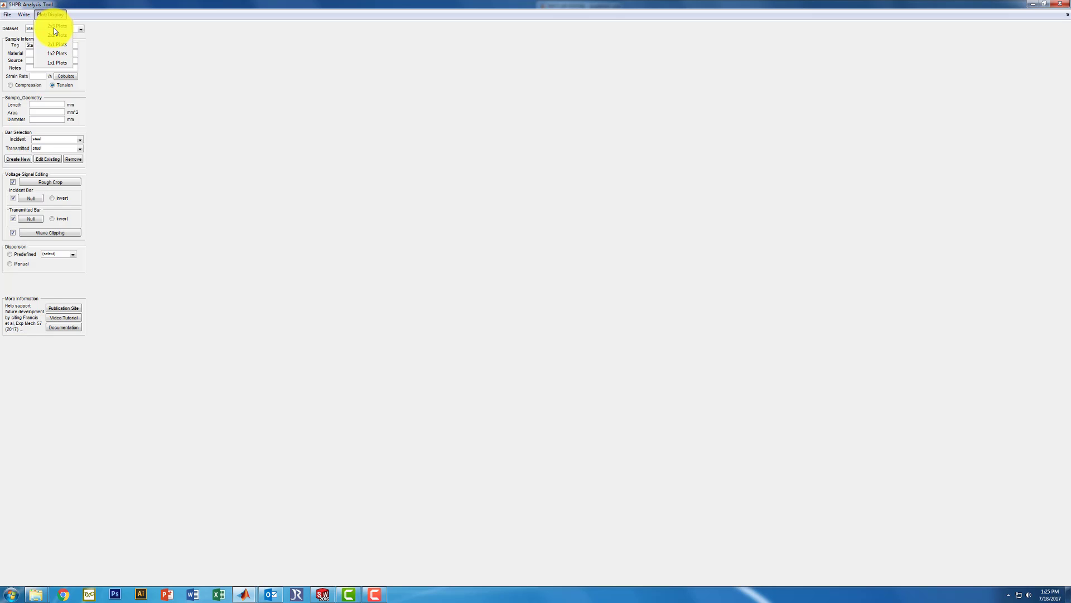
click(54, 65)
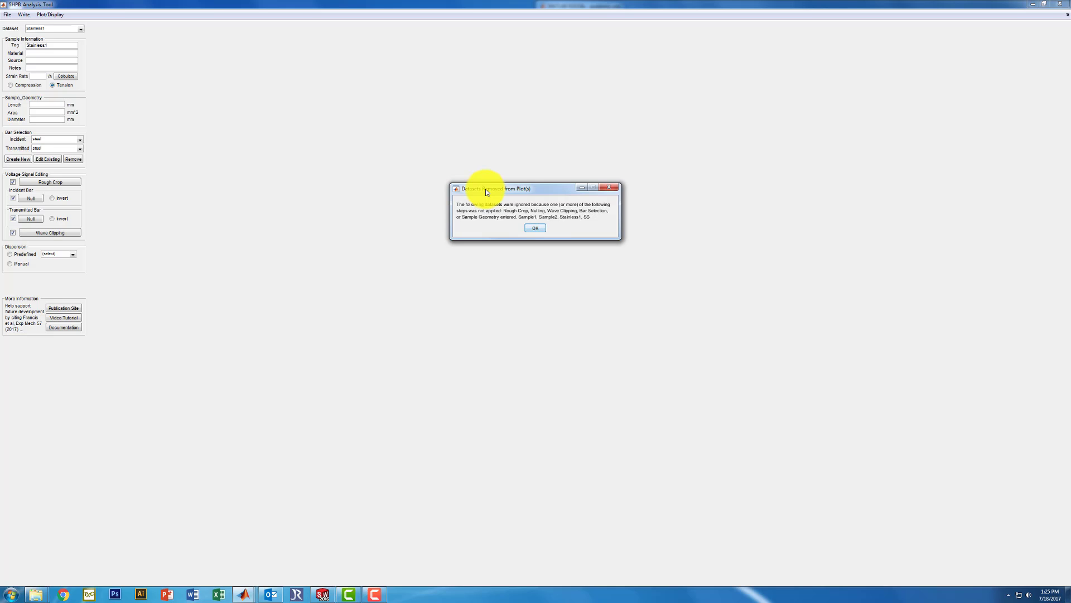
click(608, 187)
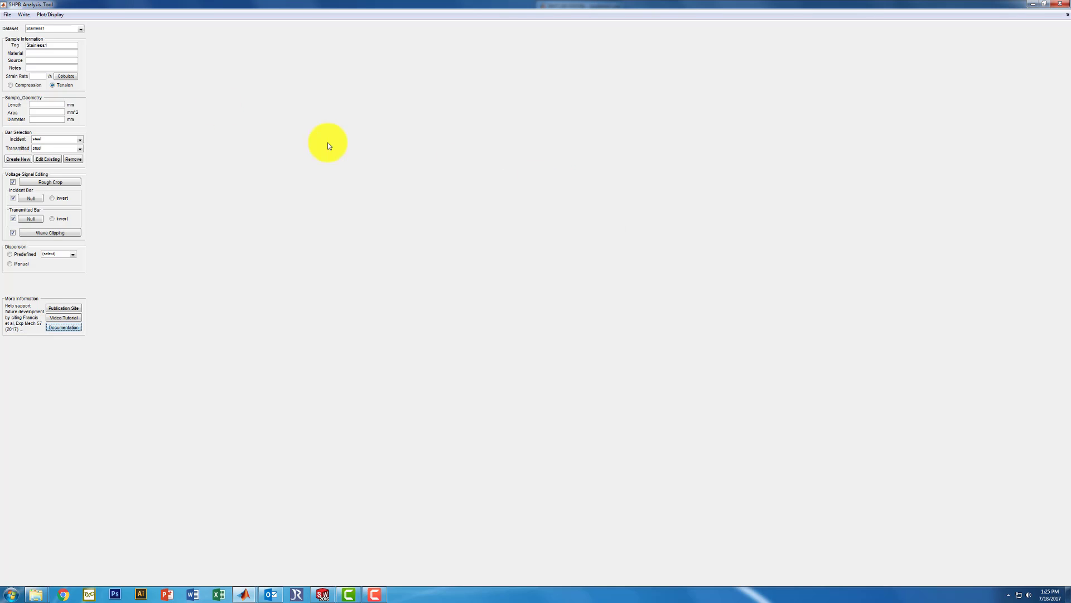
- Check which processing steps and geometry values are filled in for the Sample1, Sample2, Stainless1 and SS datasets
click(56, 30)
click(49, 43)
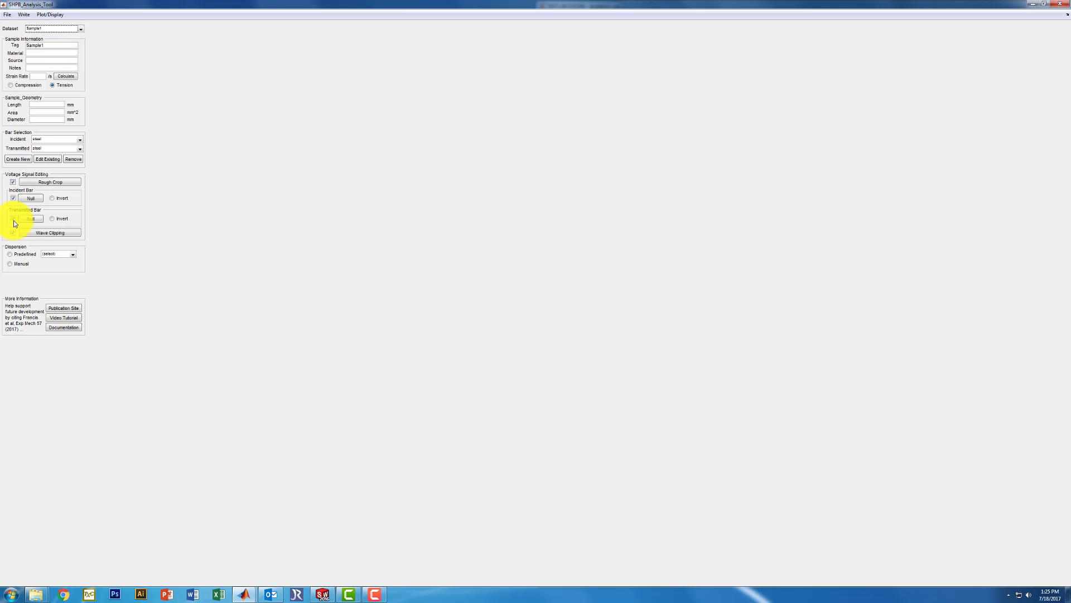
click(46, 29)
click(44, 49)
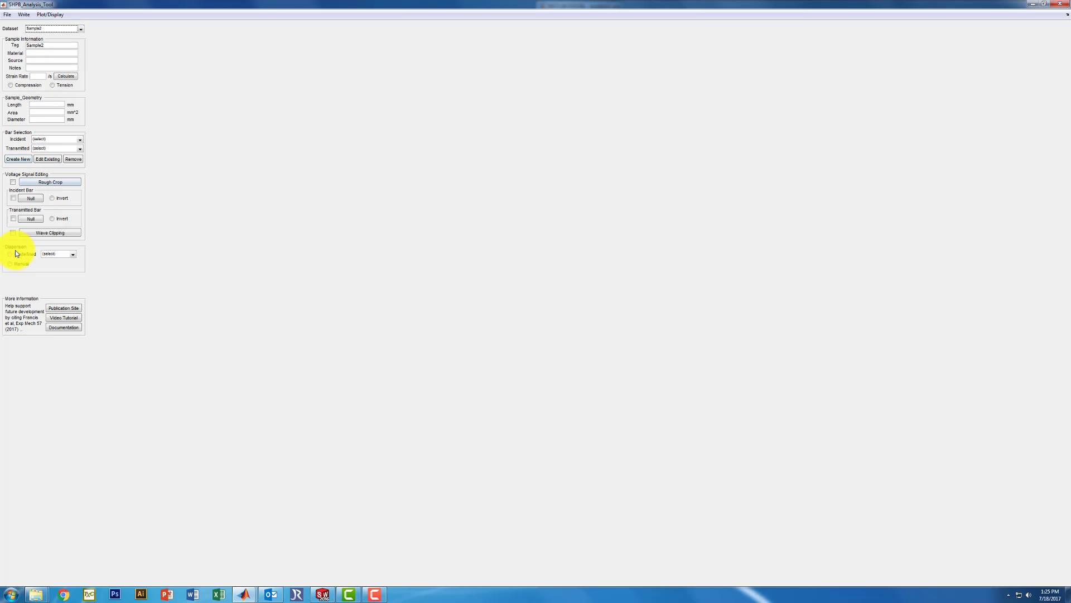
click(45, 28)
click(45, 54)
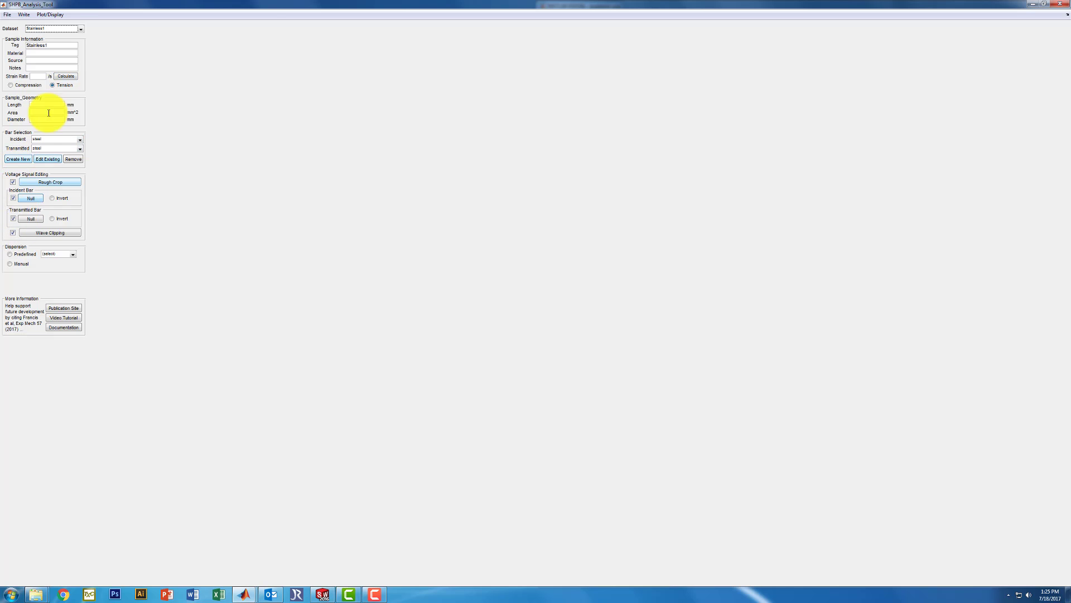
click(66, 29)
click(55, 60)
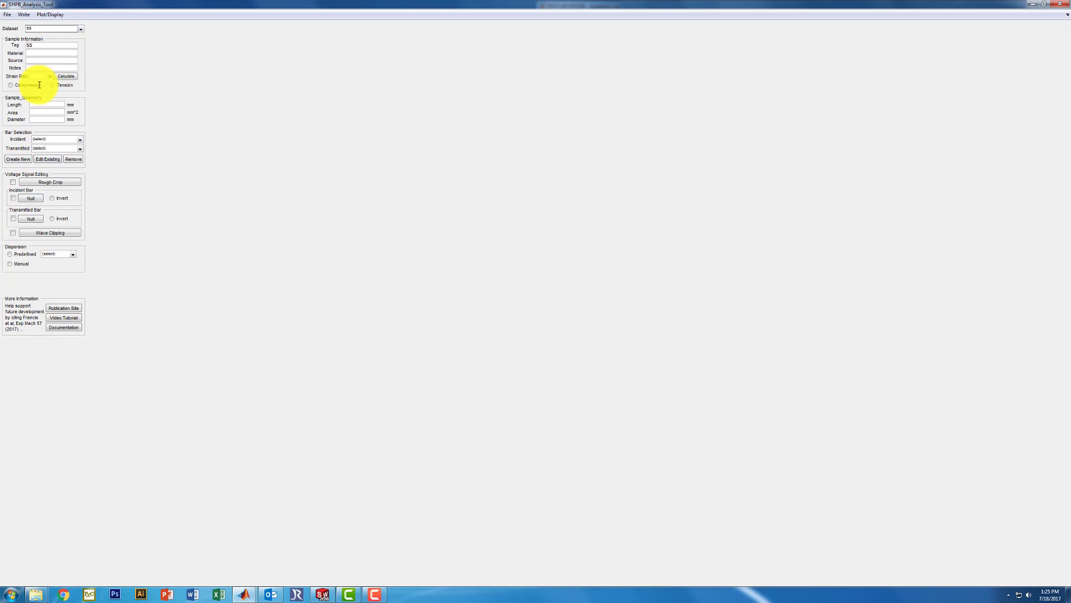
- Set Sample1's sample geometry to a length of 1 mm and a diameter of 1 mm
click(77, 31)
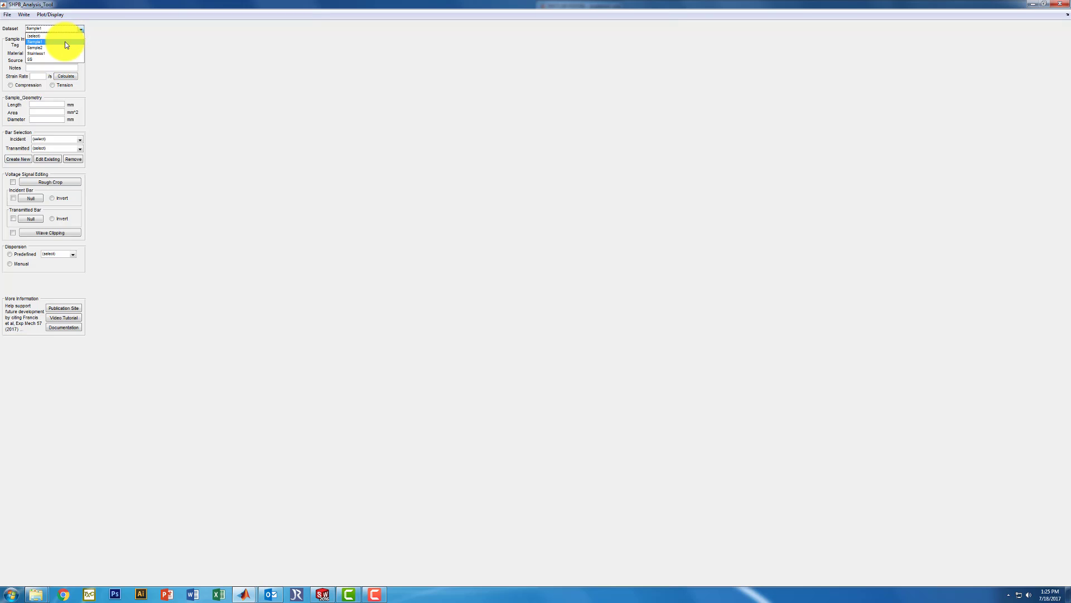
click(64, 42)
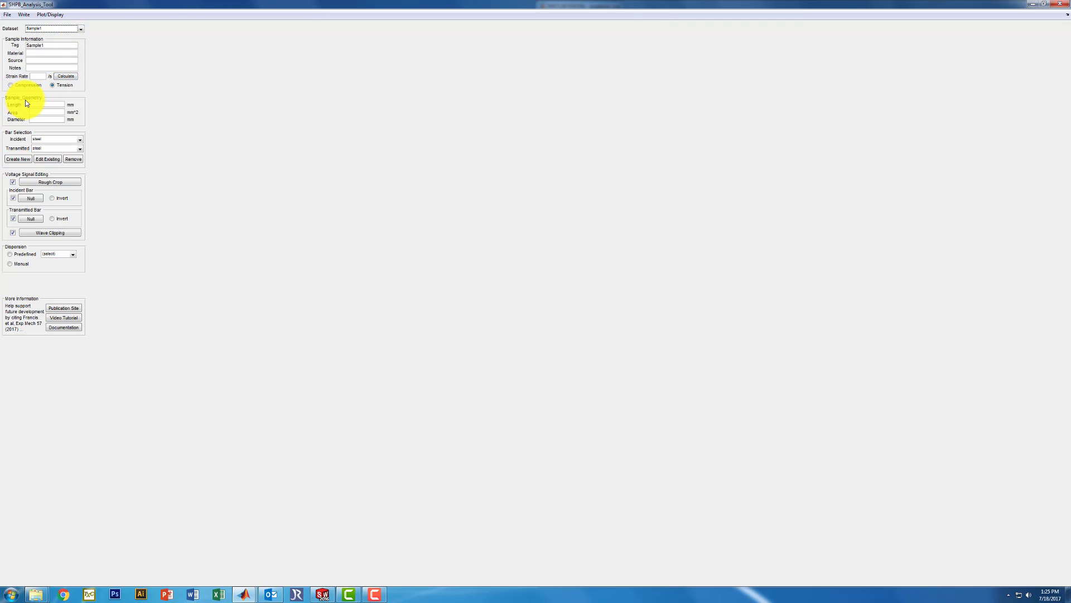
click(44, 105)
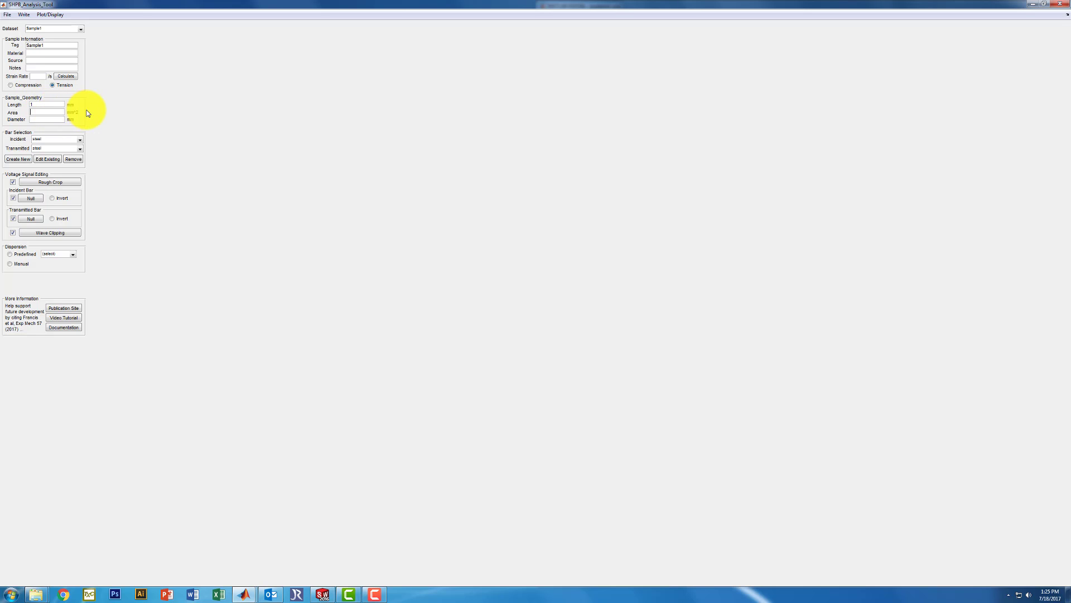
click(43, 120)
text(1)
click(177, 129)
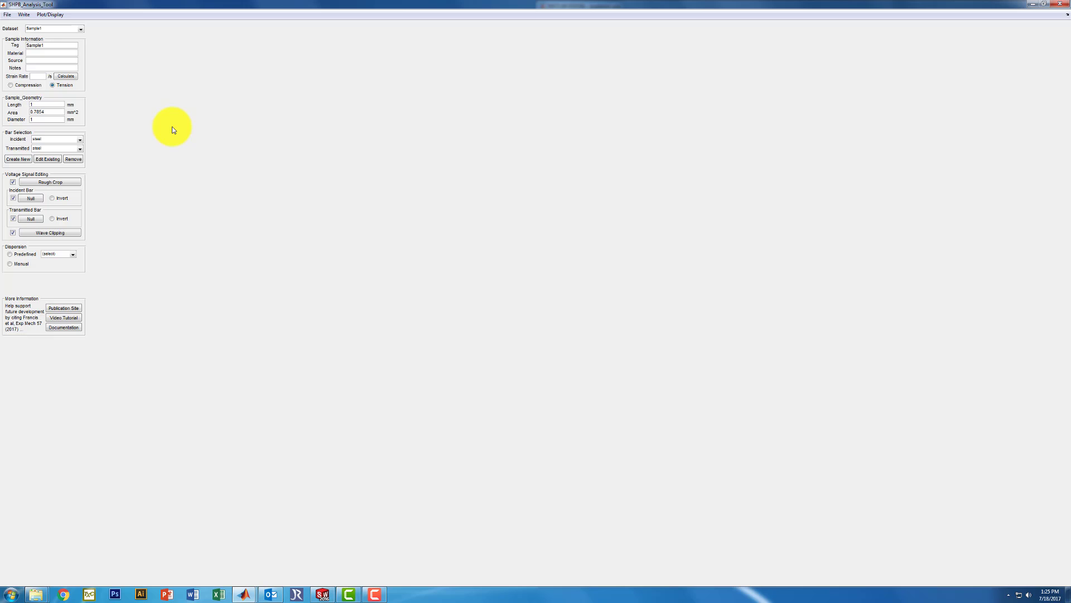
- Display Sample1's results in a 1x1 plot layout, and dismiss the notice about ignored datasets
click(54, 28)
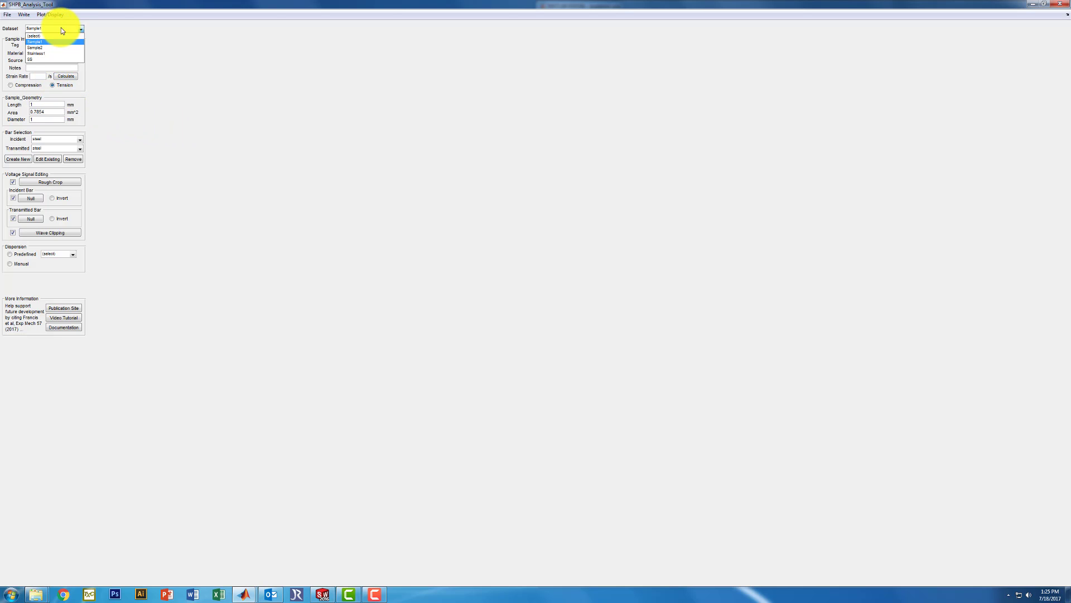
click(63, 17)
click(62, 62)
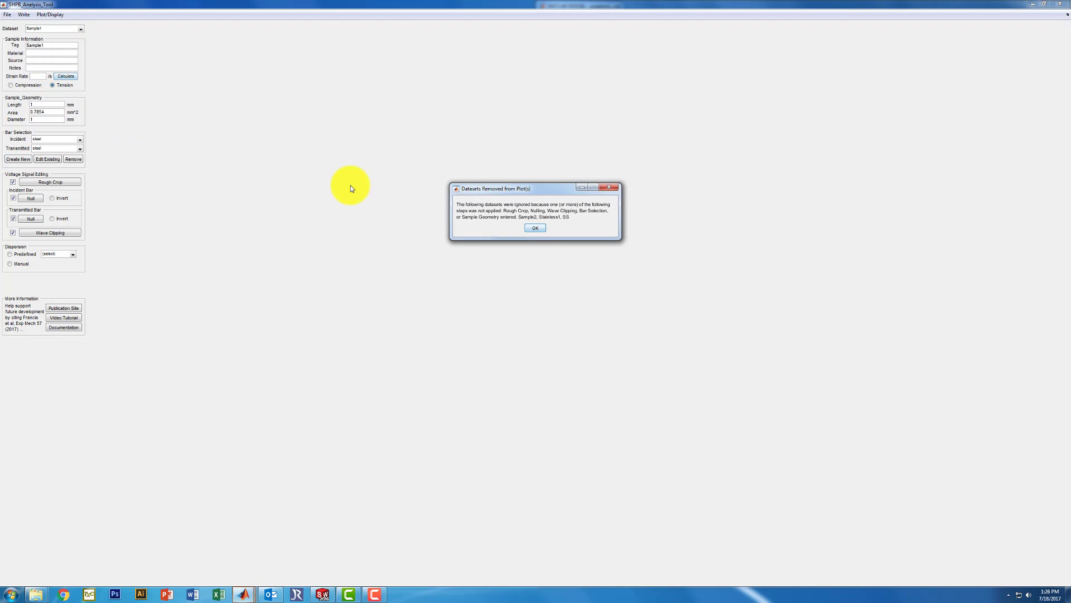
click(536, 228)
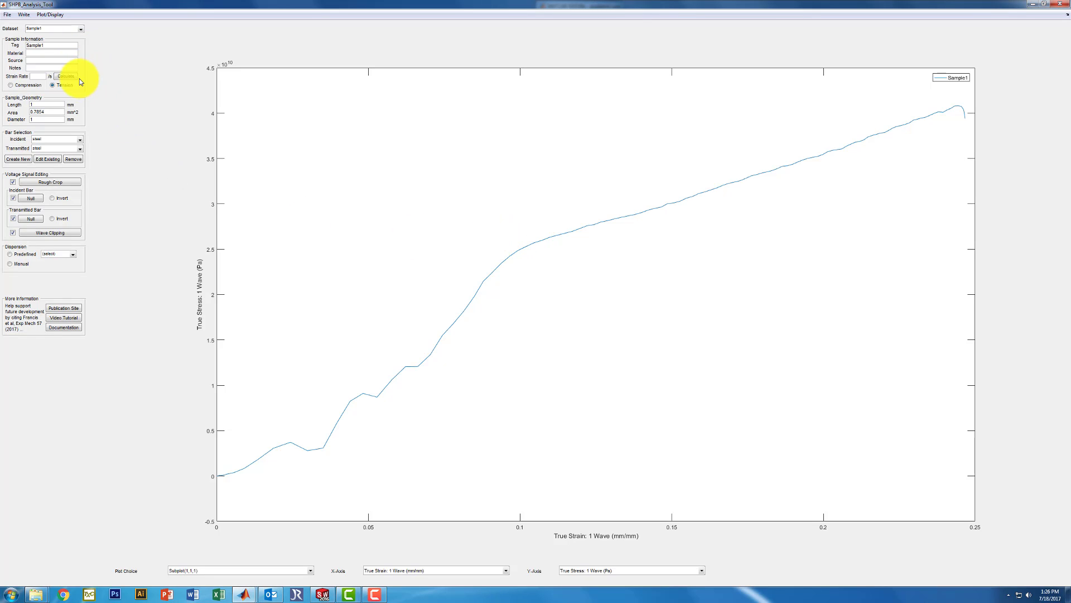
- Set Stainless1's sample geometry to a length of 1 mm and a diameter of 1 mm
click(58, 29)
click(46, 54)
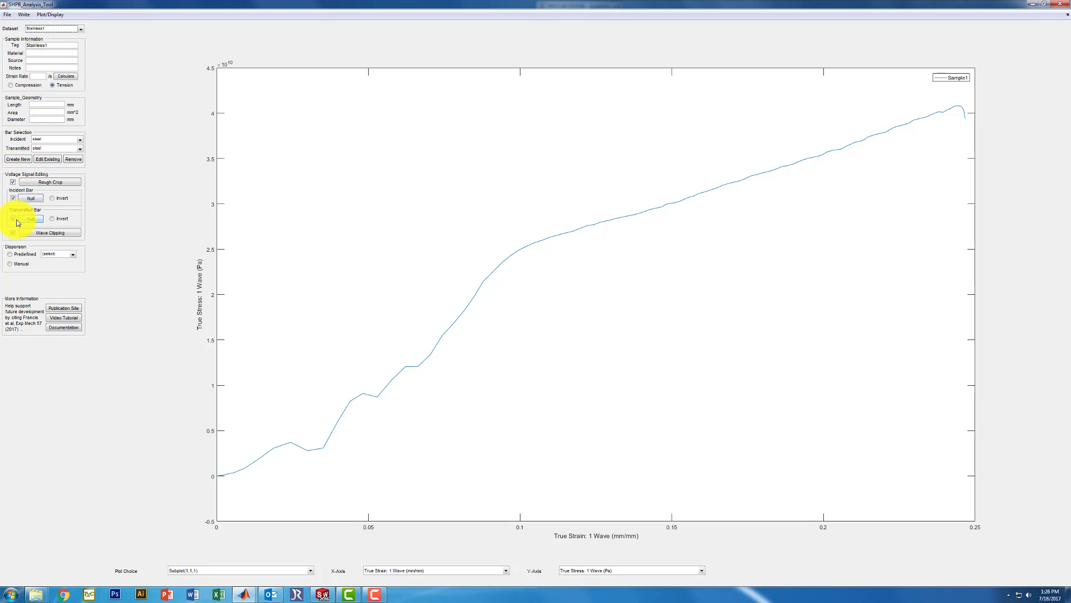
click(43, 105)
text(1)
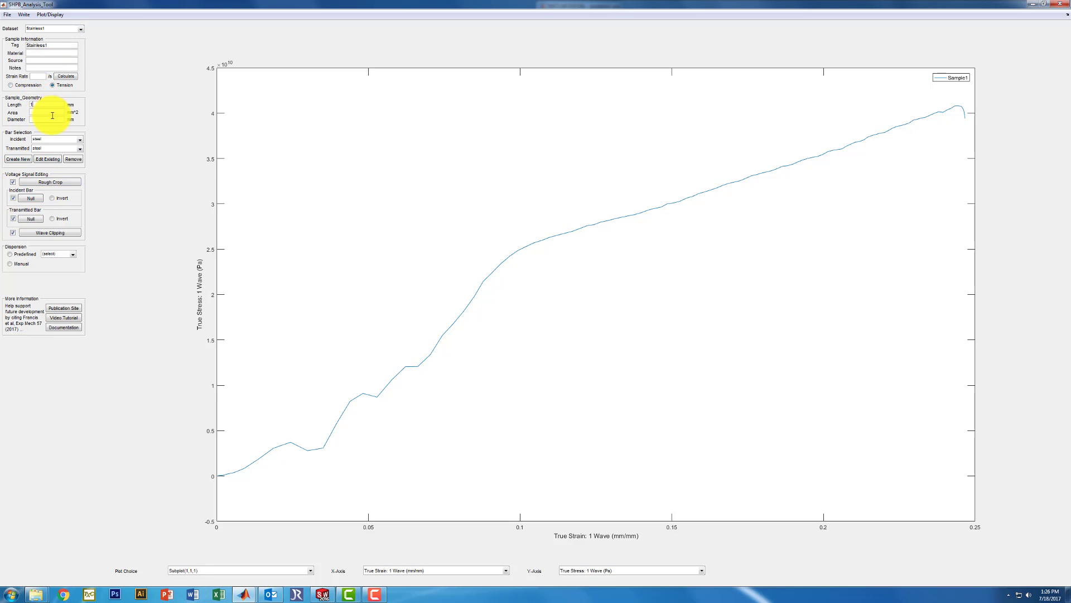
click(54, 120)
text(1)
click(141, 131)
- Display Sample1 and Stainless1 together in a 2x3 plot layout, and dismiss the notice about ignored datasets
click(56, 16)
click(57, 26)
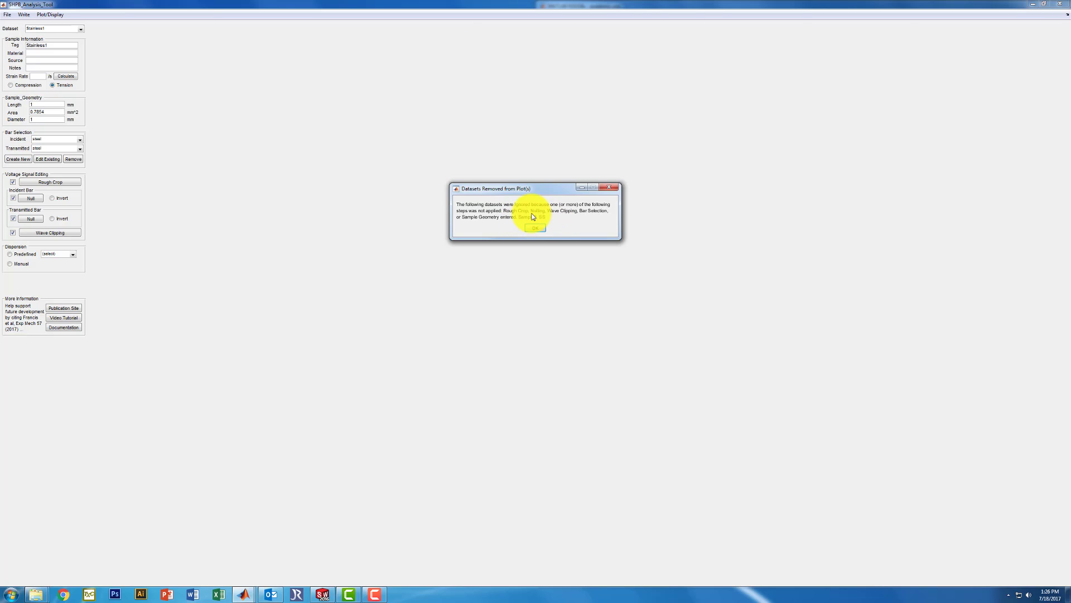
click(540, 229)
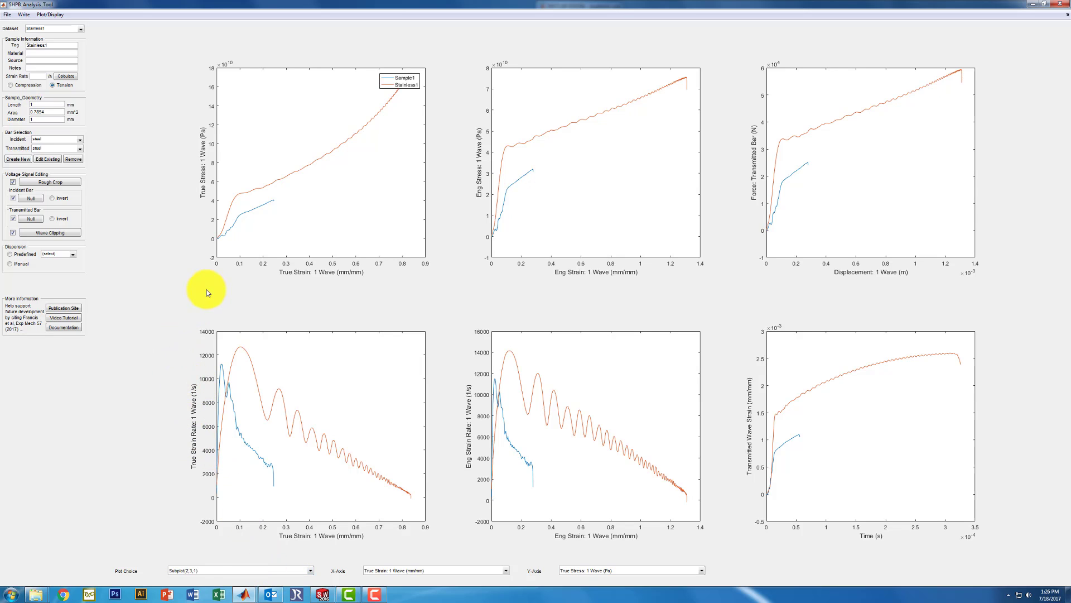
- Look through the available subplot choices and the quantities offered for the X-axis, leaving the current selections as they are
click(176, 573)
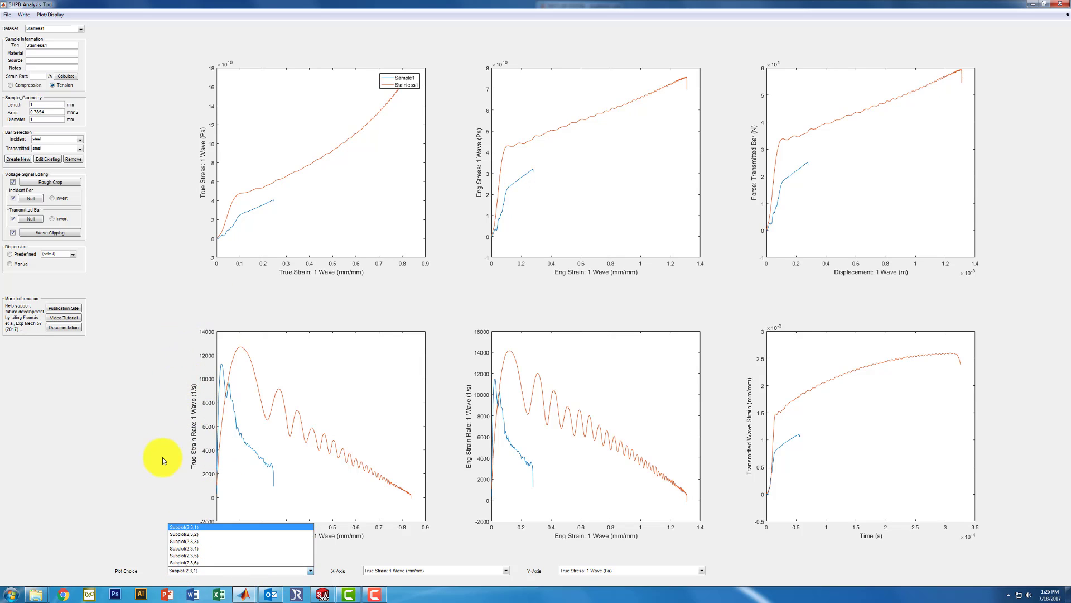
click(156, 432)
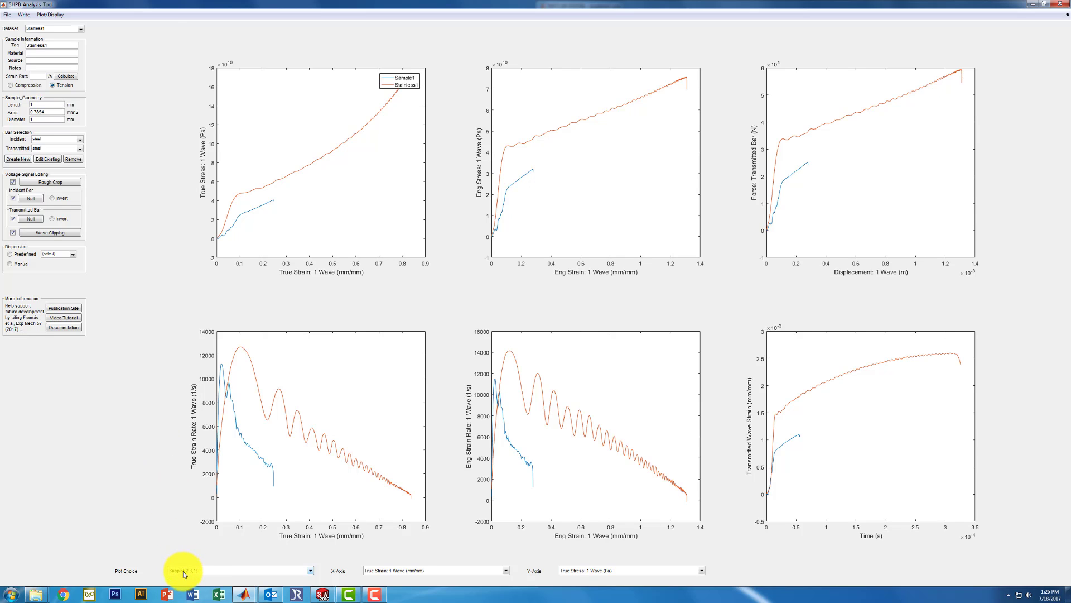
click(409, 571)
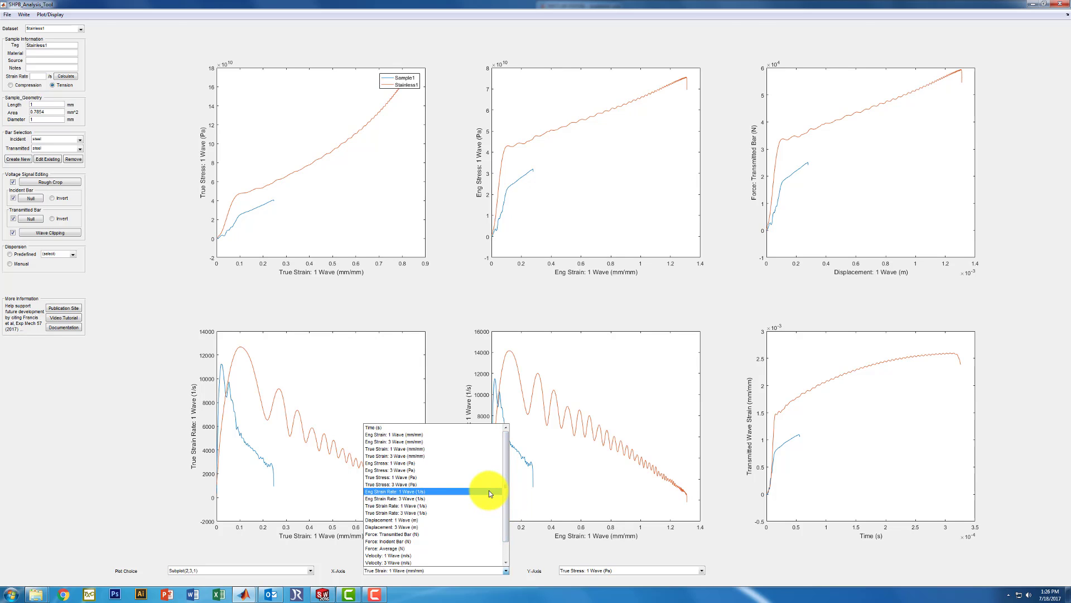
click(464, 319)
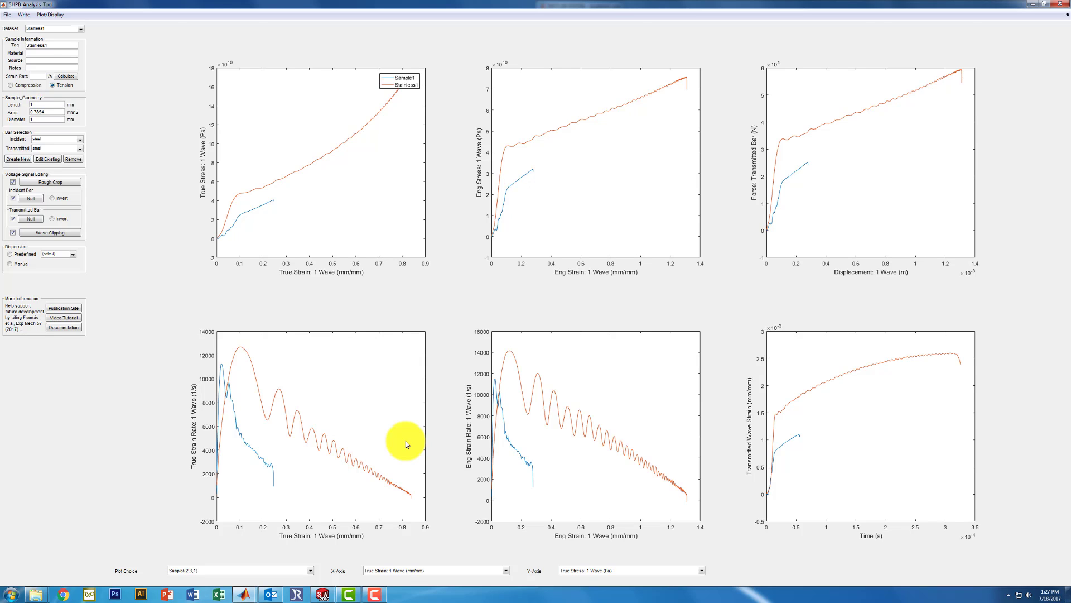
click(300, 571)
click(422, 479)
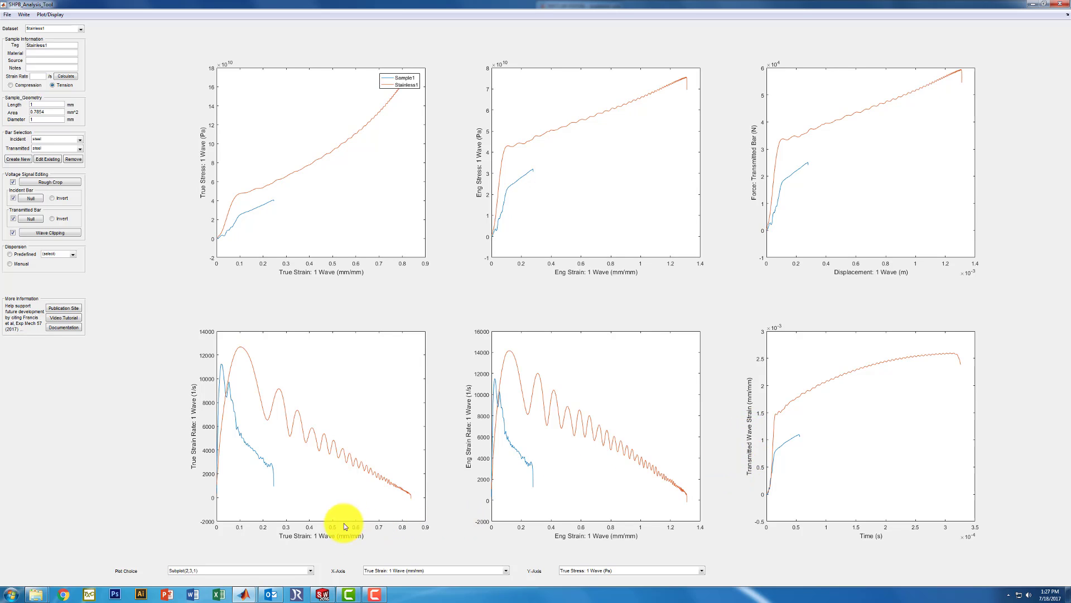
click(273, 568)
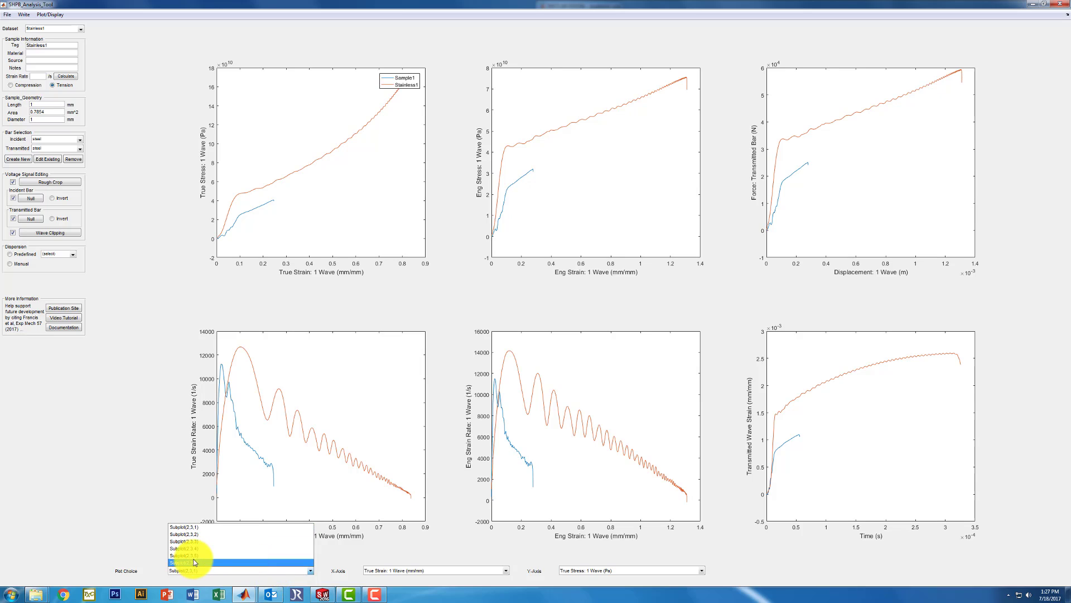
click(281, 191)
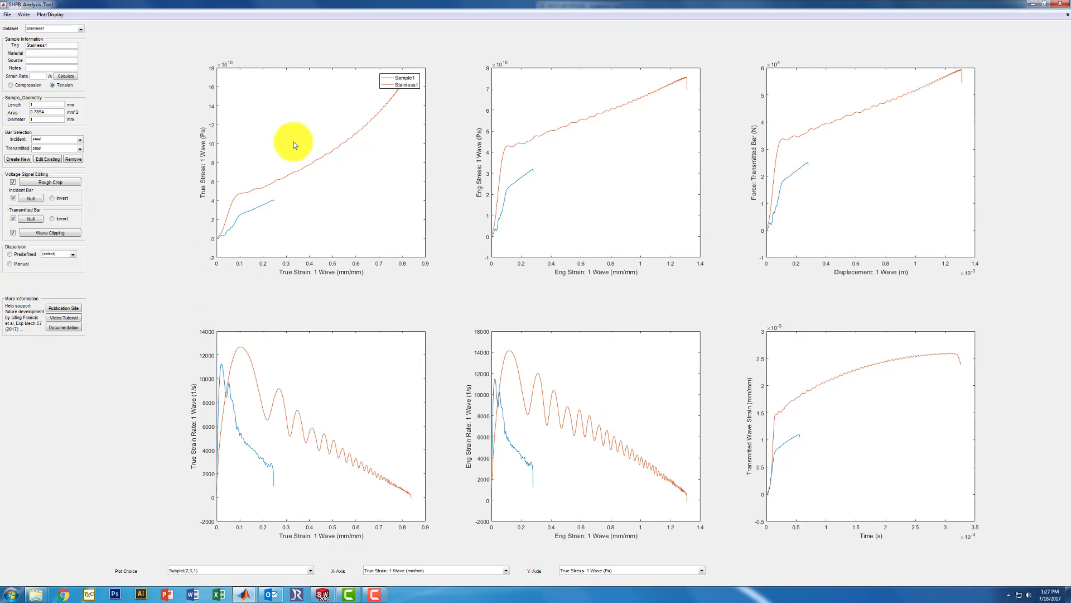
- Switch the Y-axis of Subplot(2,3,6) to Reflected Wave Strain (mm/mm), and then to Incident Wave Strain (mm/mm)
click(269, 568)
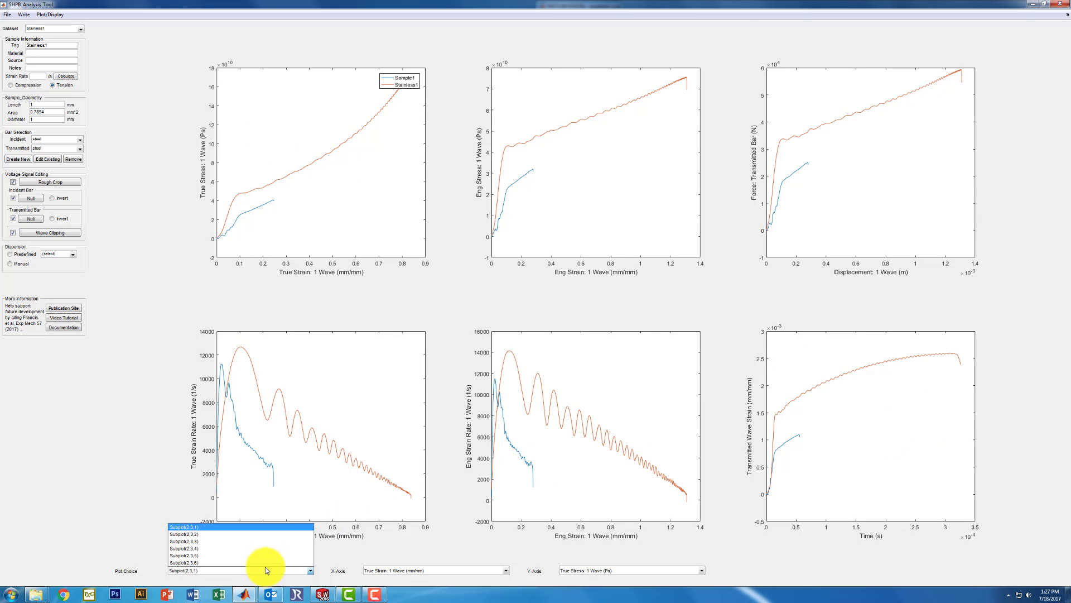
click(262, 562)
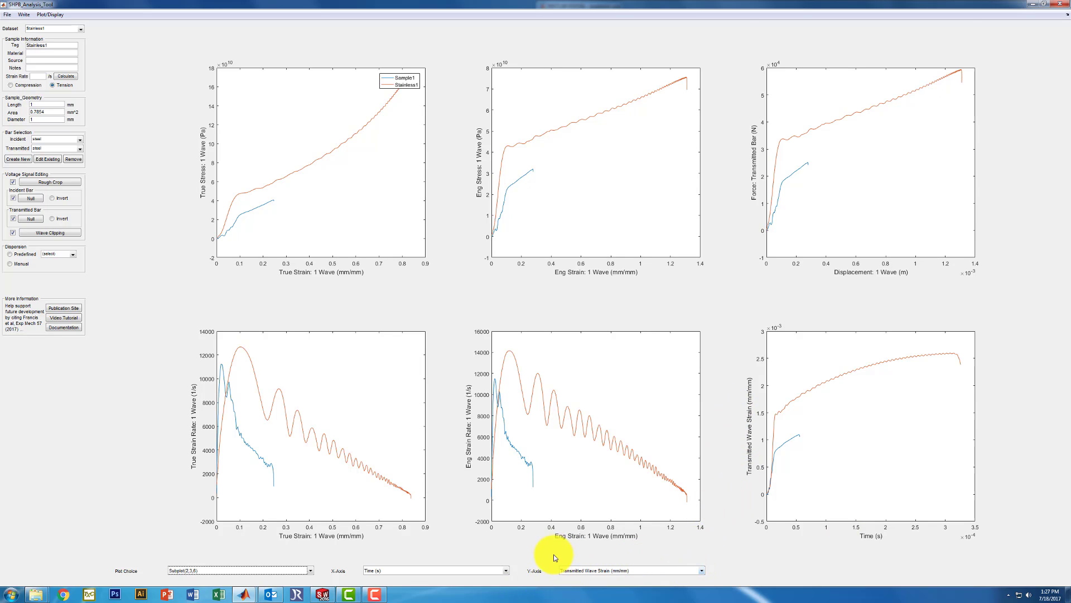
click(616, 568)
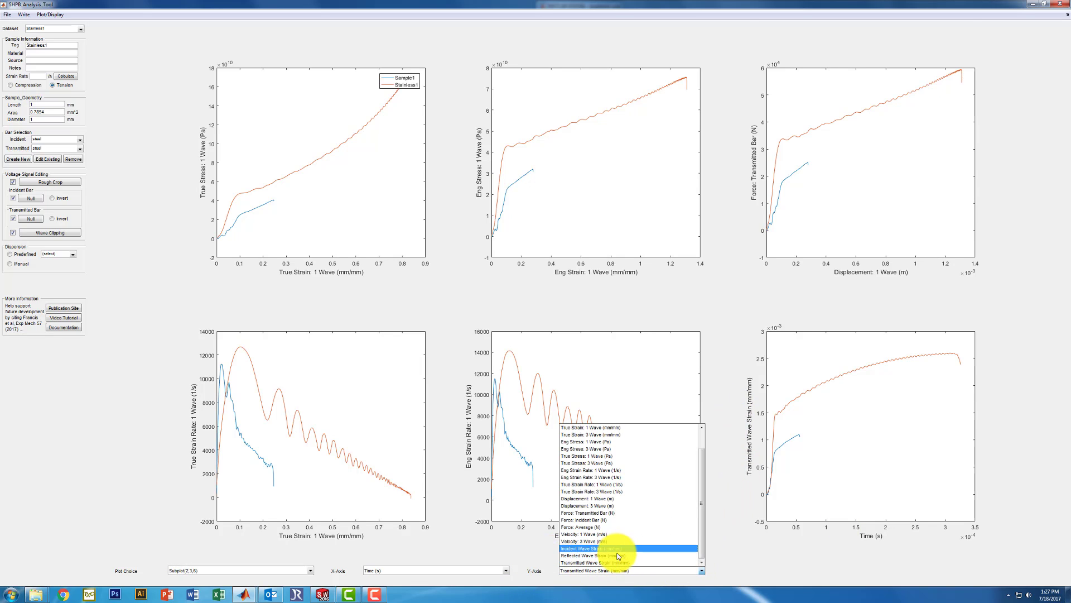
click(618, 557)
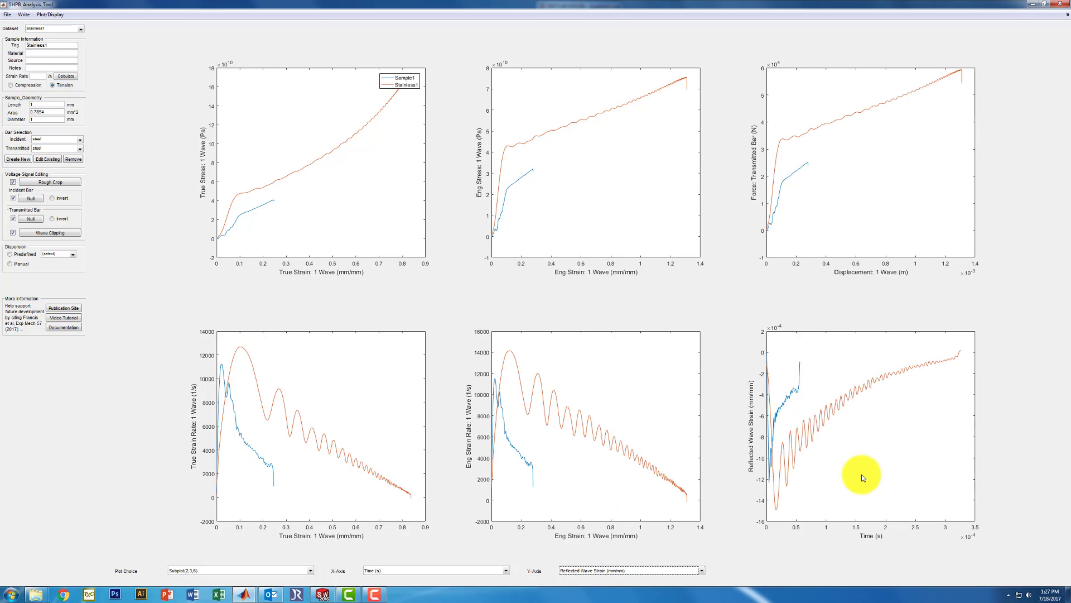
click(633, 568)
click(624, 550)
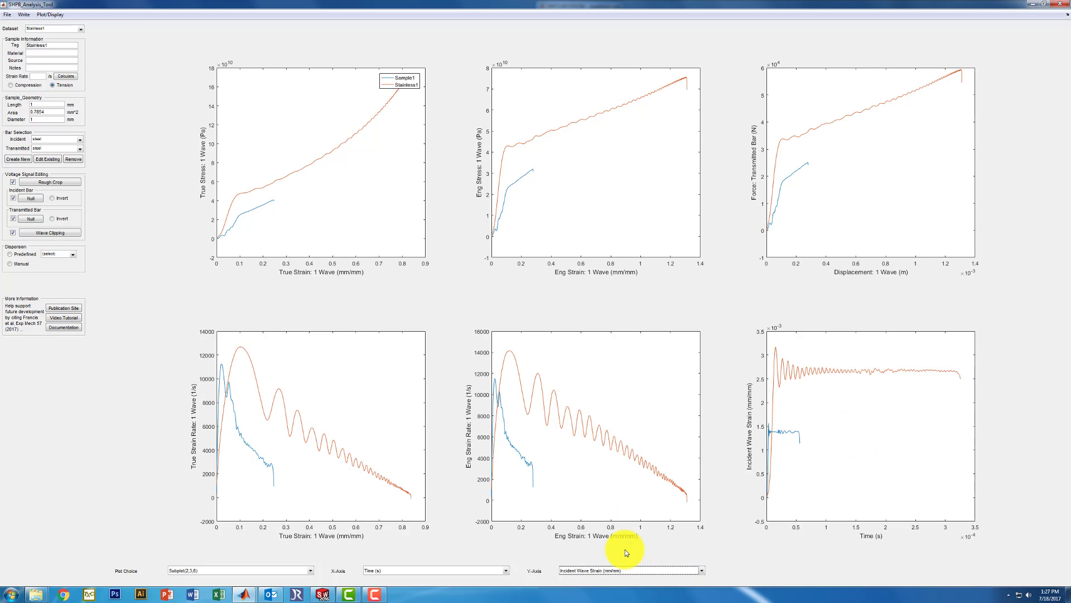
- Set the X-axis of Subplot(2,3,6) to Eng Strain: 1 Wave (mm/mm), and make Subplot(2,3,4) the current plot choice
click(471, 570)
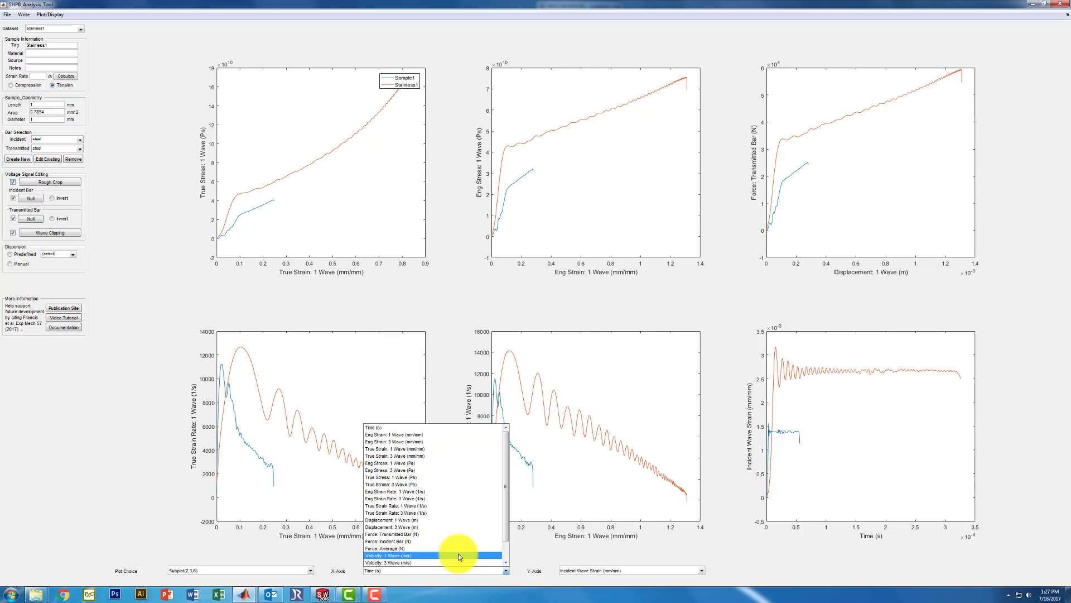
click(447, 434)
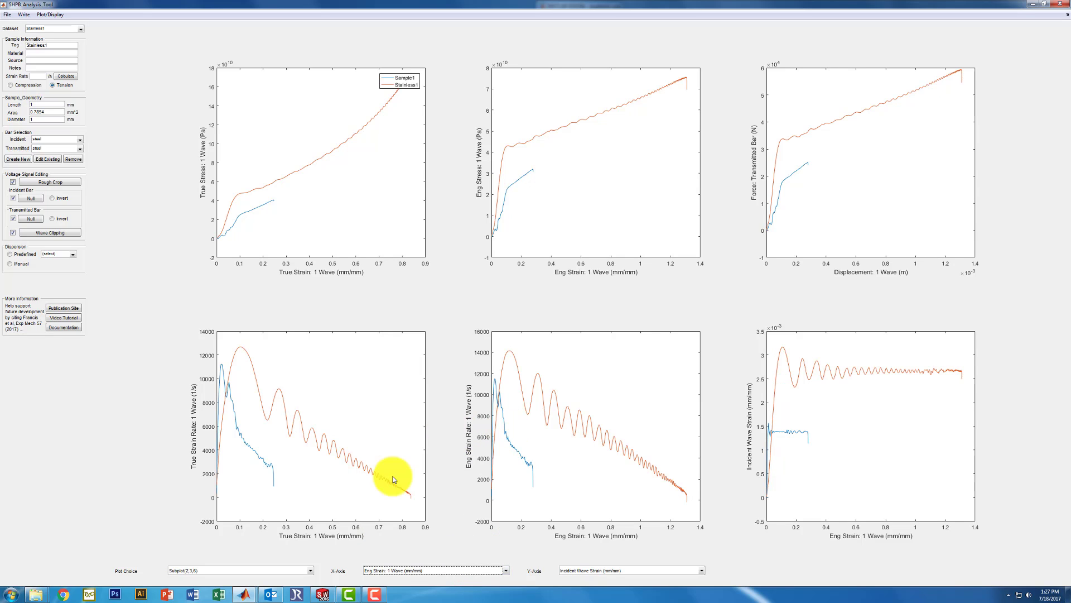
click(275, 569)
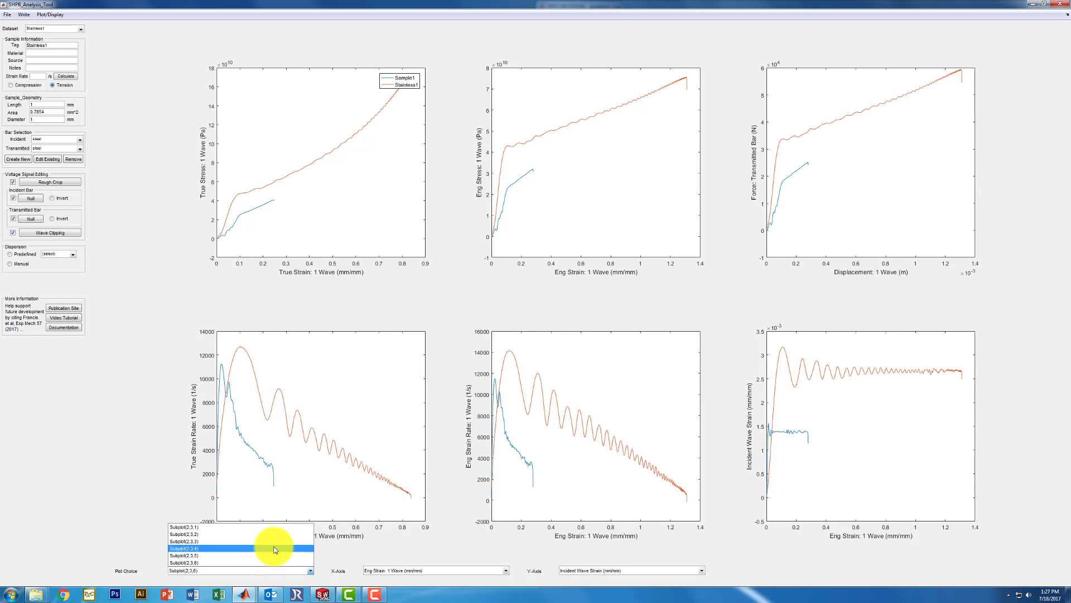
click(275, 547)
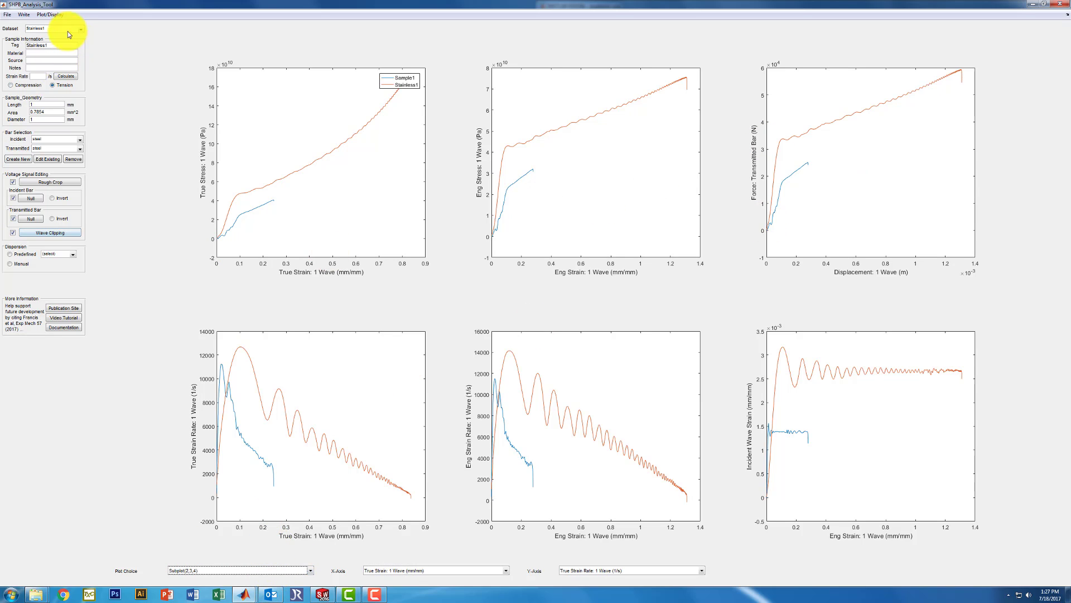
- Display Sample1 and Stainless1 together in a 1x1 plot layout, and dismiss the notice about ignored datasets
click(58, 16)
click(58, 64)
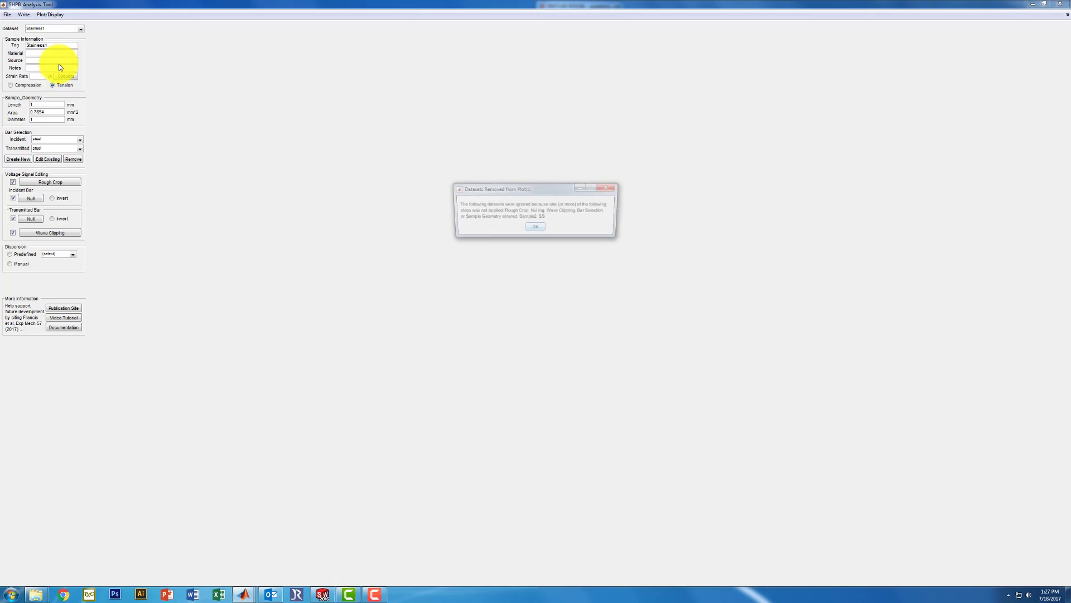
click(530, 229)
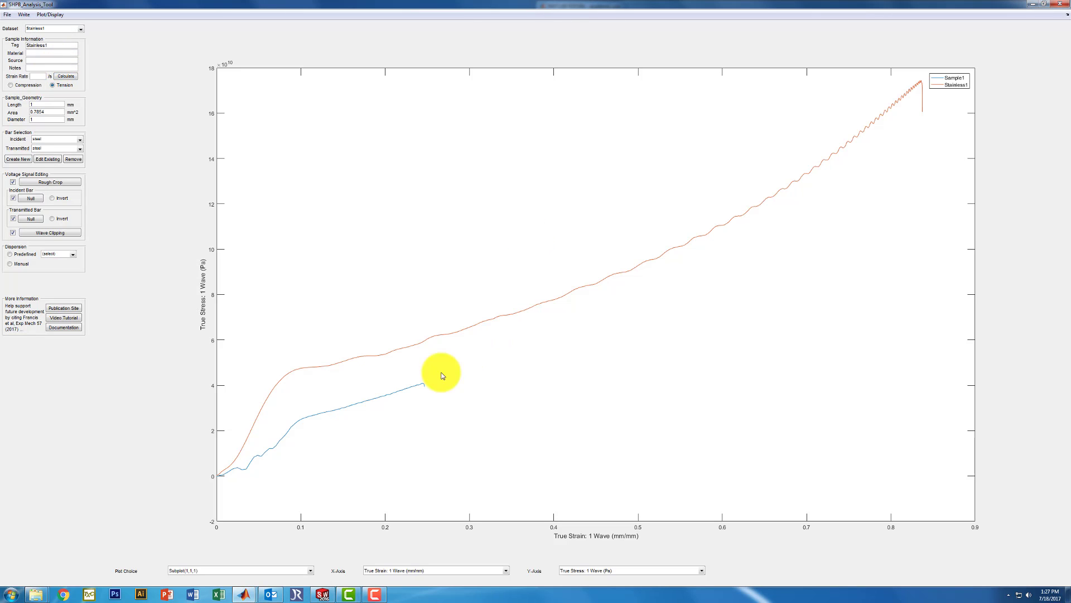
- Display Sample1 and Stainless1 together in a 2x1 plot layout, and dismiss the notice about ignored datasets
click(49, 15)
click(49, 52)
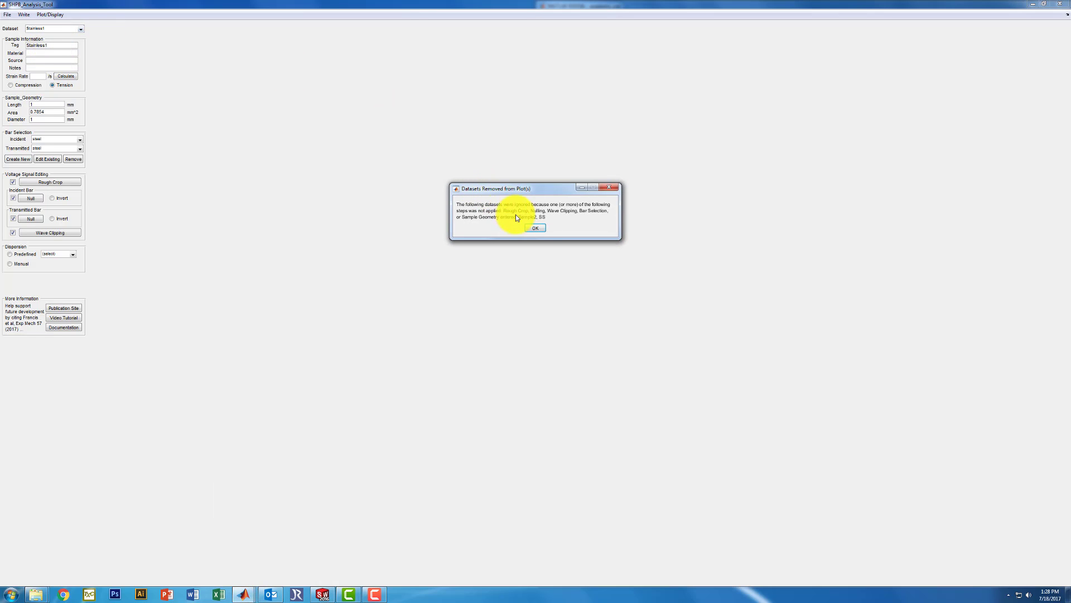
click(534, 227)
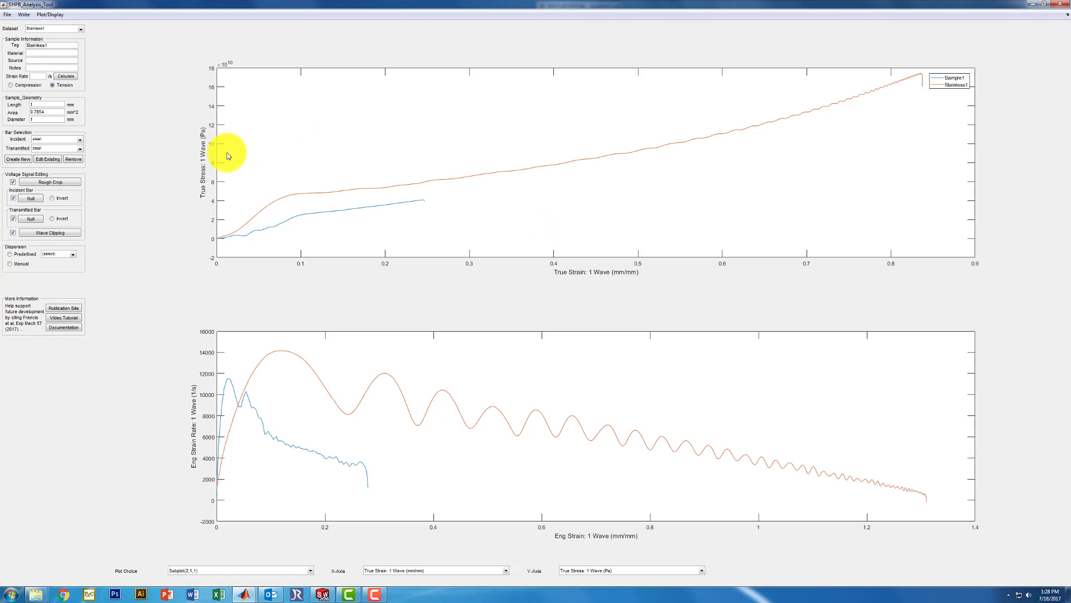
click(52, 15)
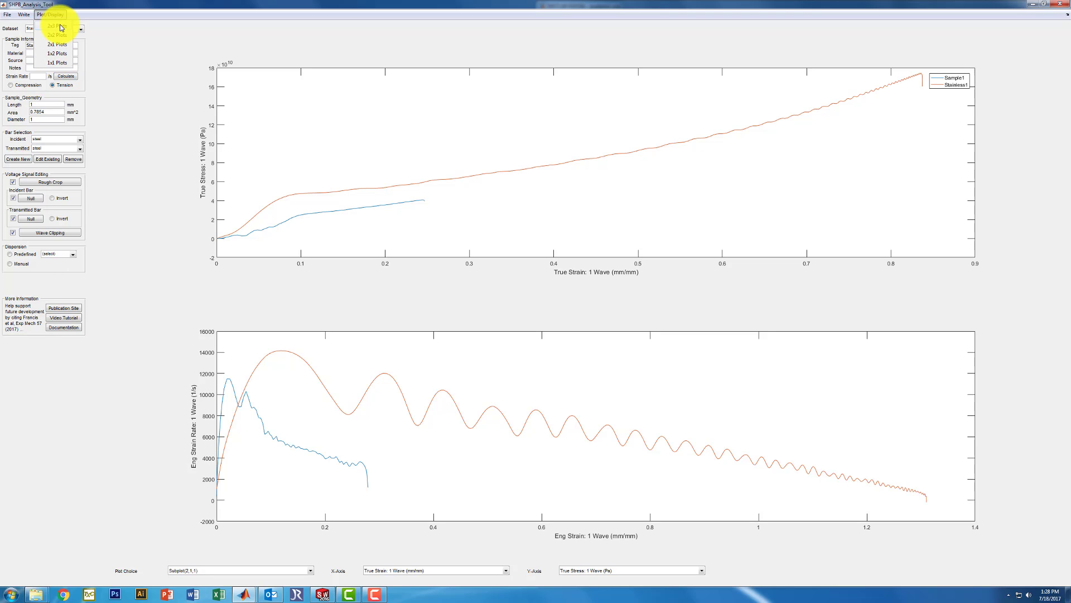
click(126, 228)
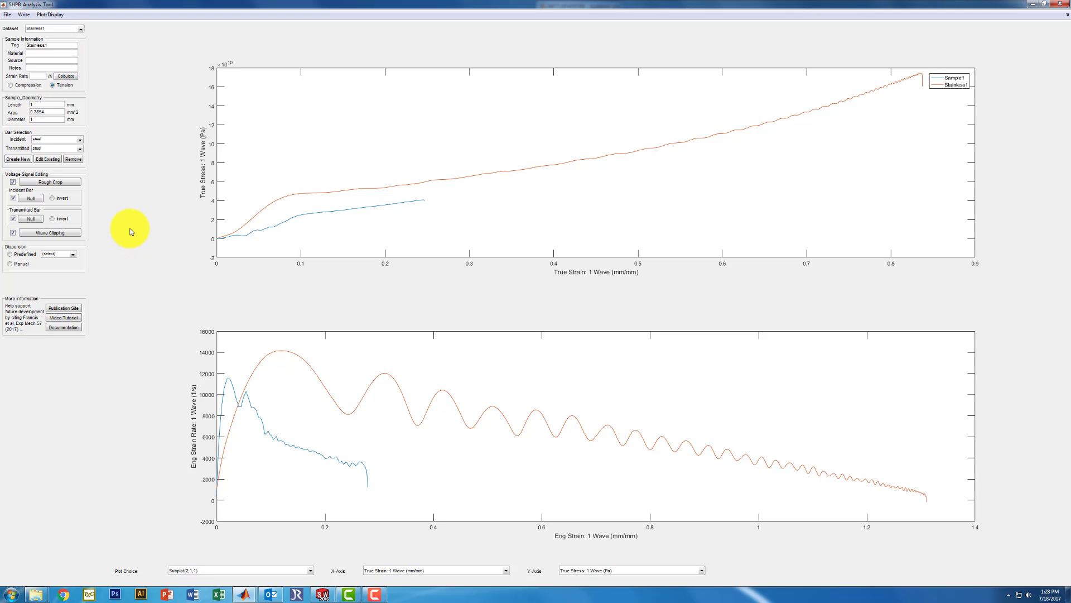
- Look through the options for writing sample data in Matlab format and the list of loaded datasets
click(27, 15)
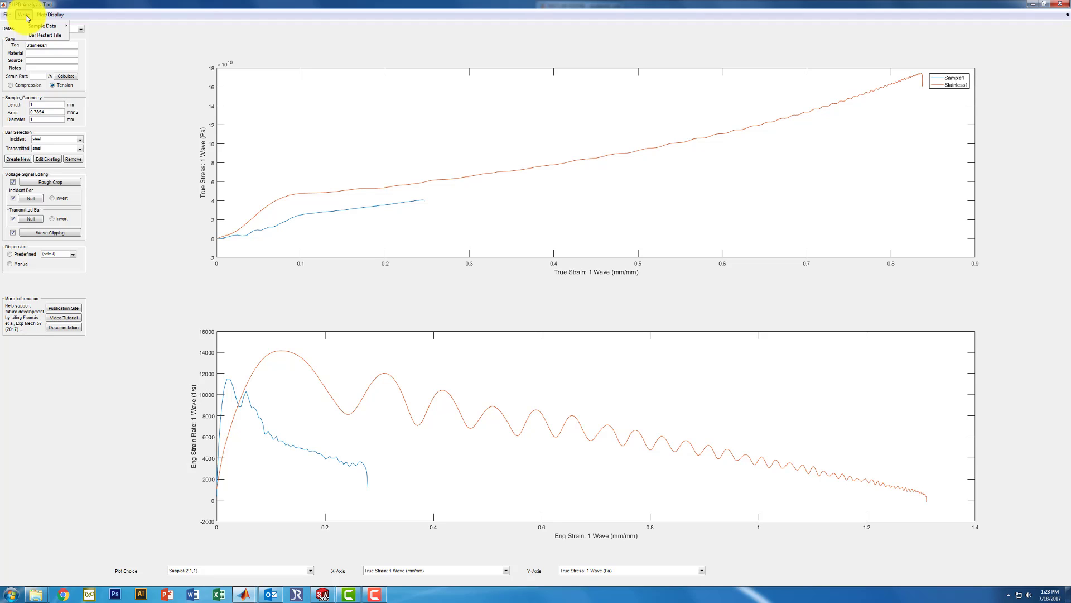
mouse_move(26, 25)
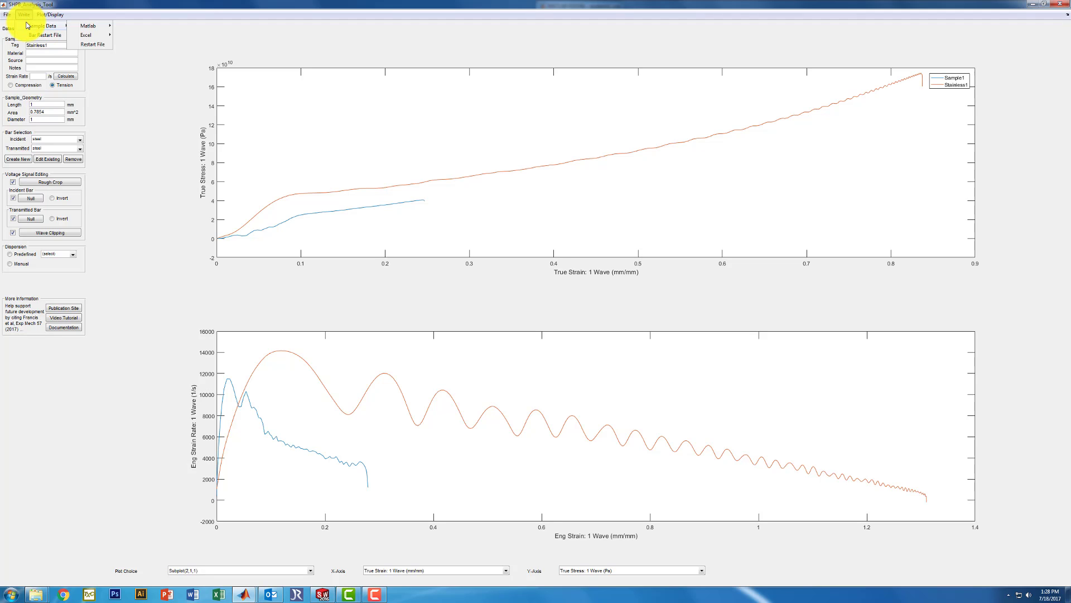
mouse_move(97, 30)
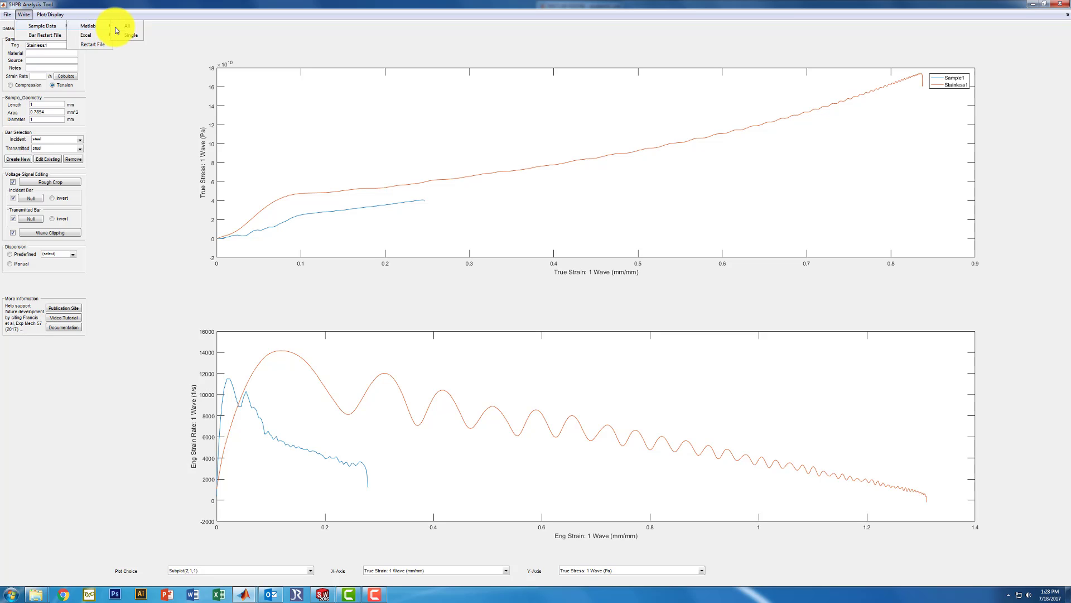
click(130, 34)
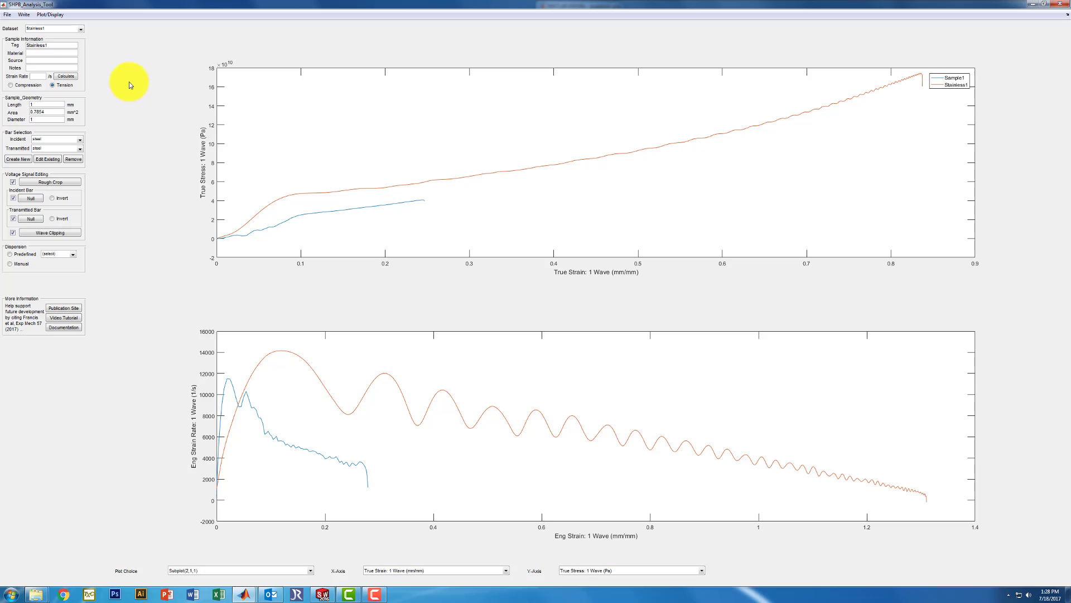
click(71, 29)
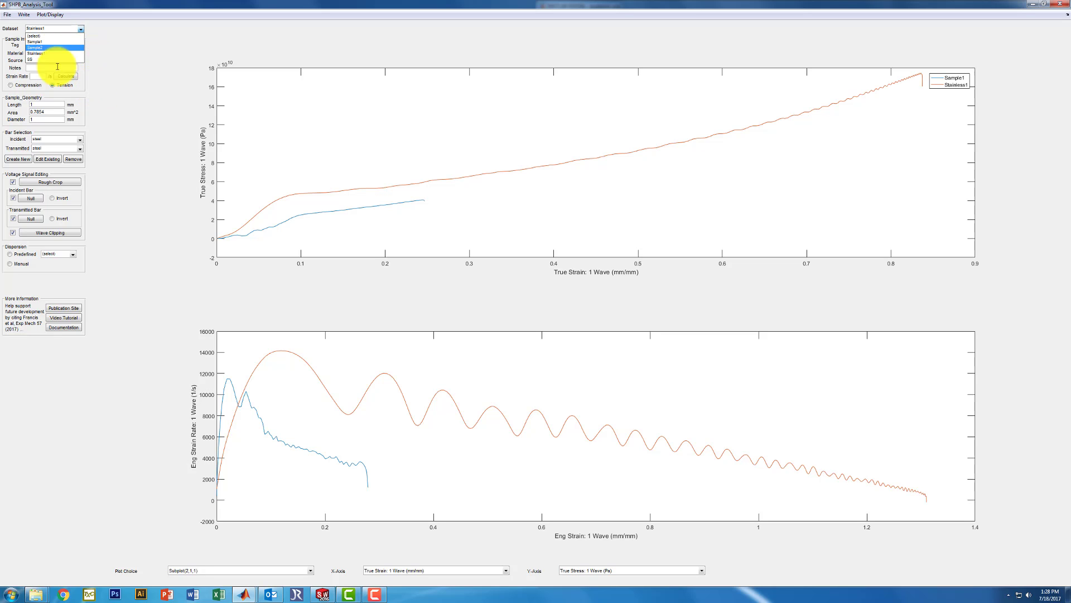
click(91, 90)
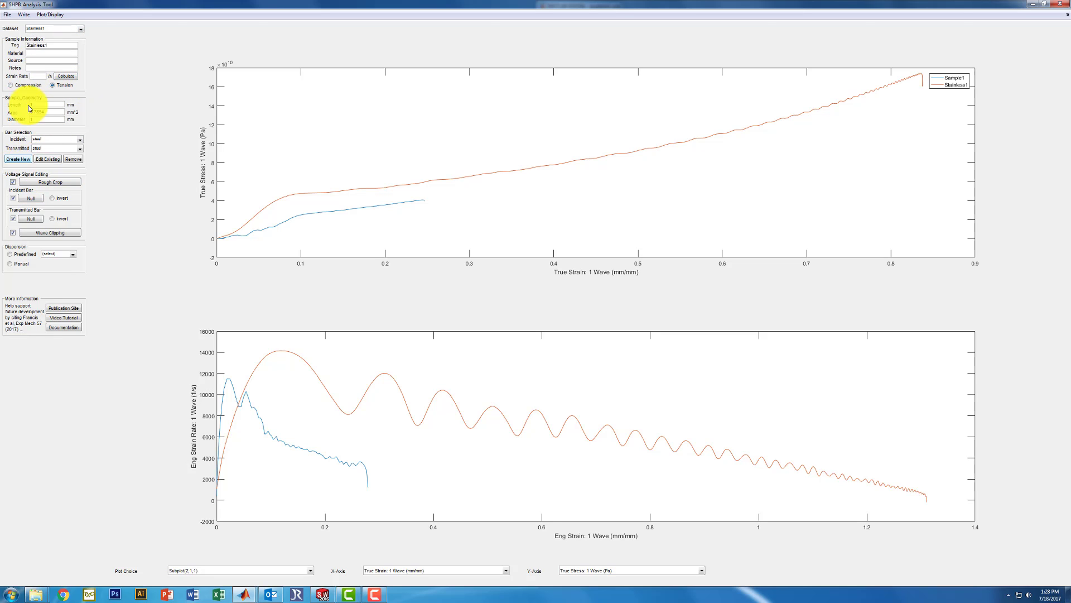
- Make Sample1 the current dataset and isolate its plot
click(61, 28)
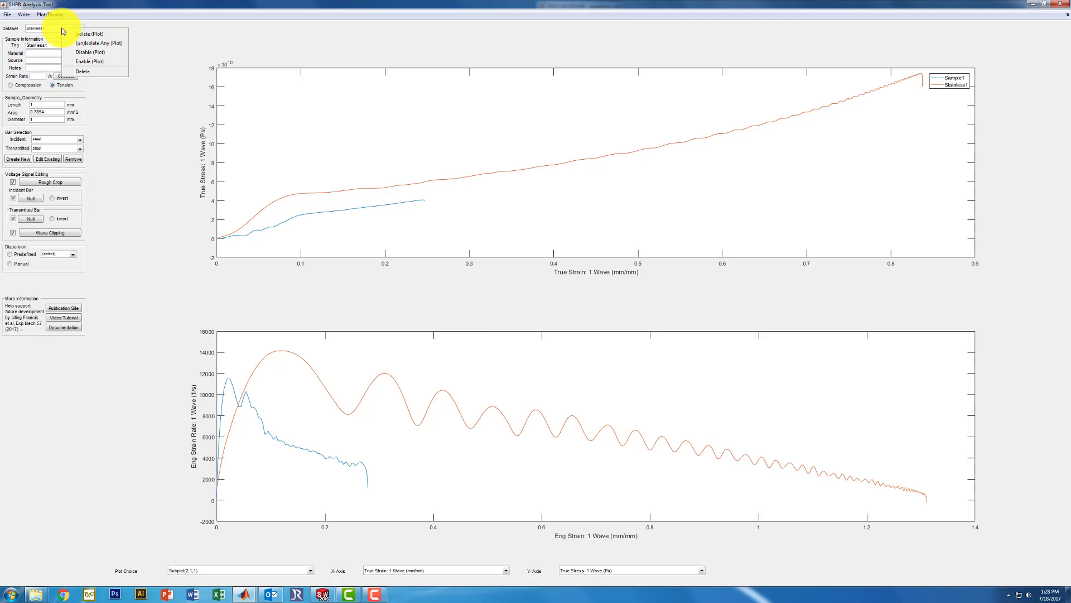
click(82, 29)
click(59, 28)
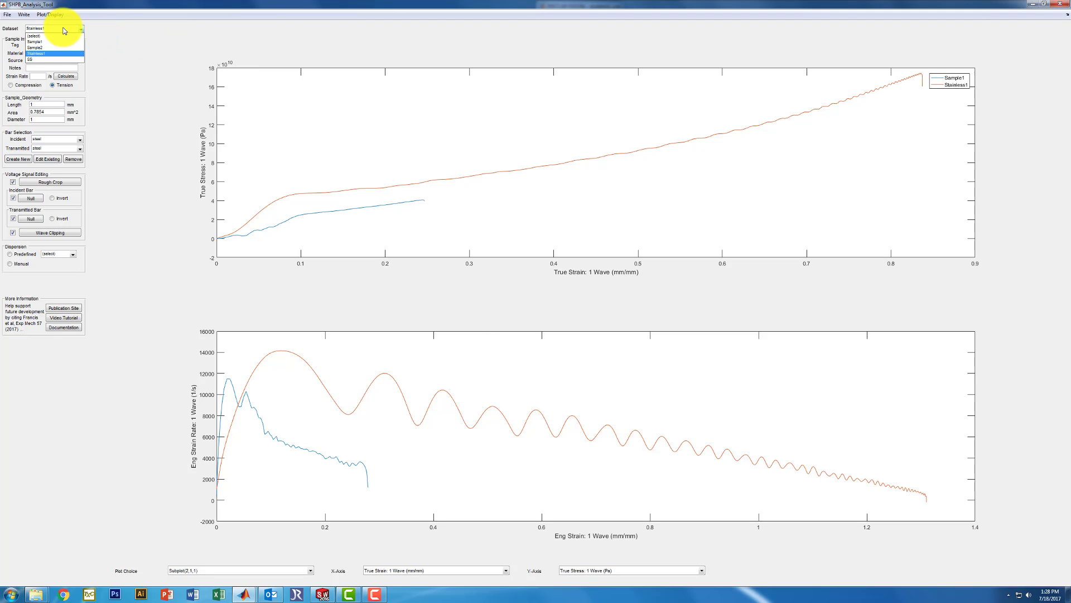
click(51, 42)
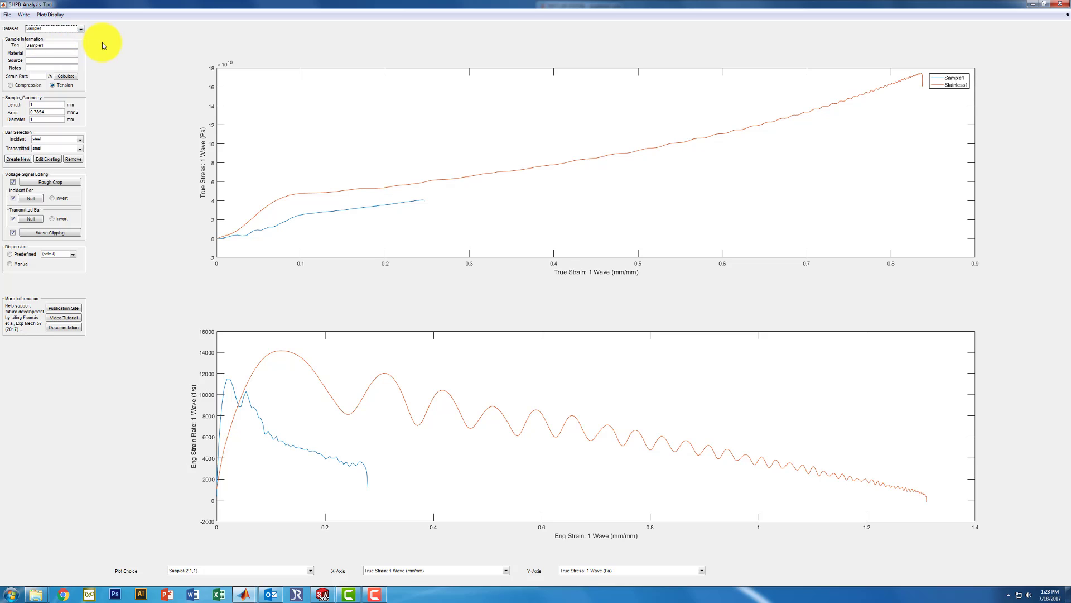
right_click(64, 29)
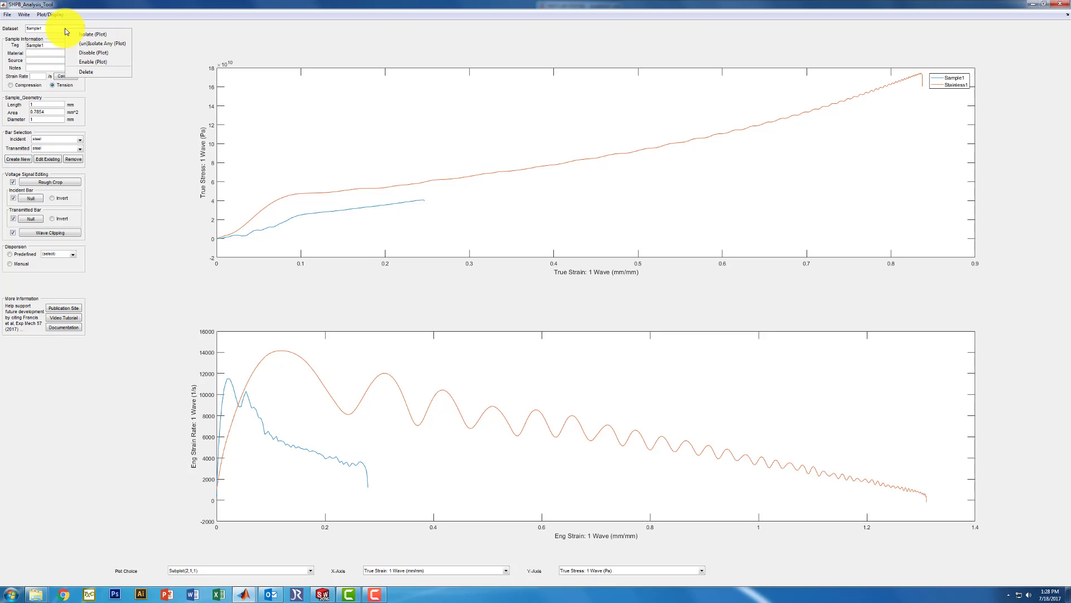
click(106, 34)
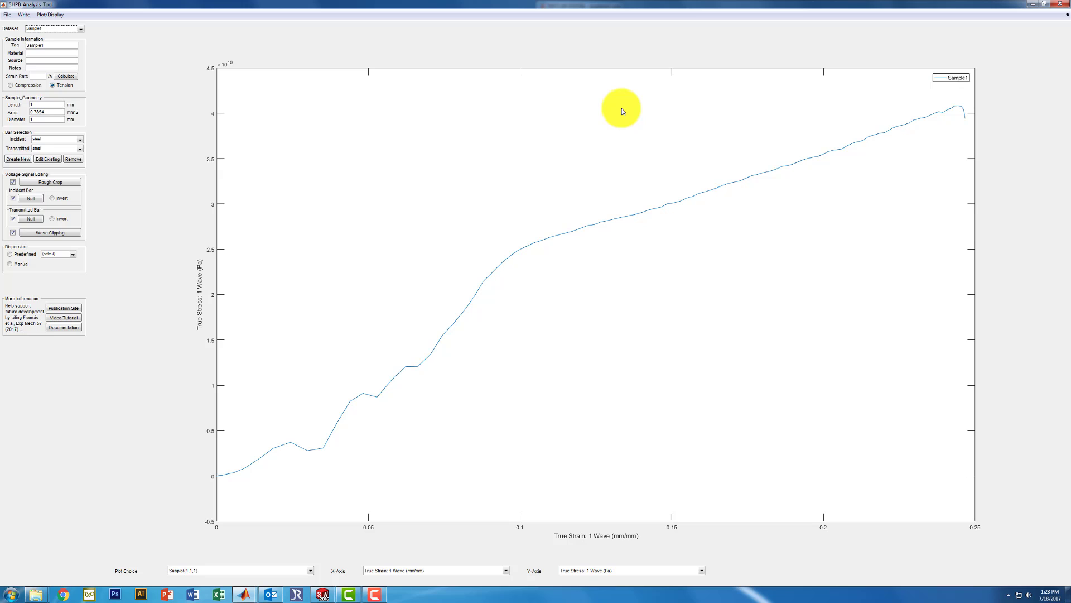
- Examine the isolate, disable, enable and delete options for Sample1, along with the list of loaded datasets
right_click(65, 30)
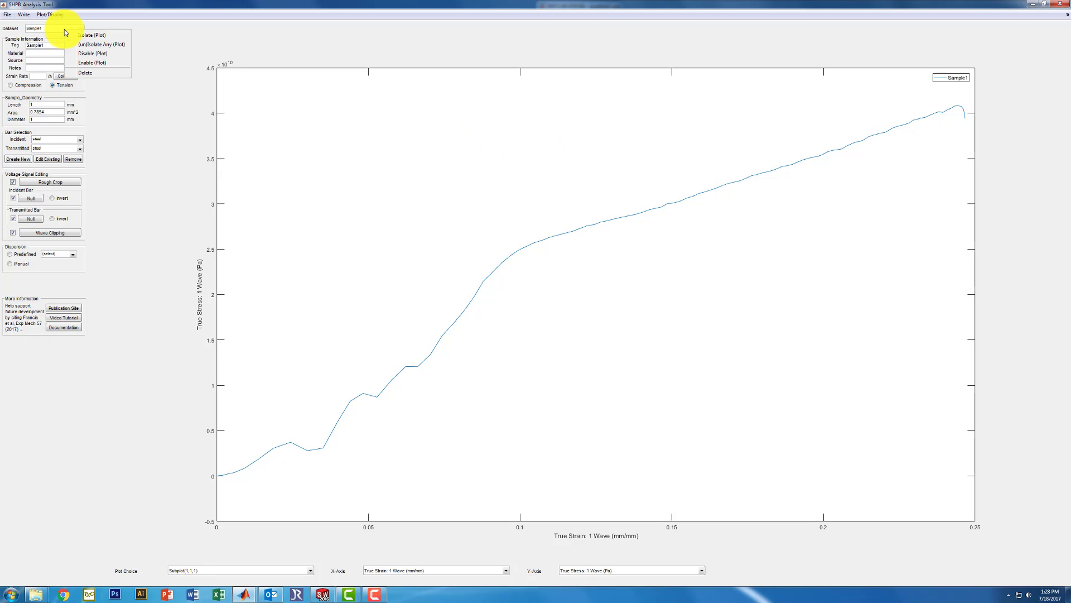
click(100, 45)
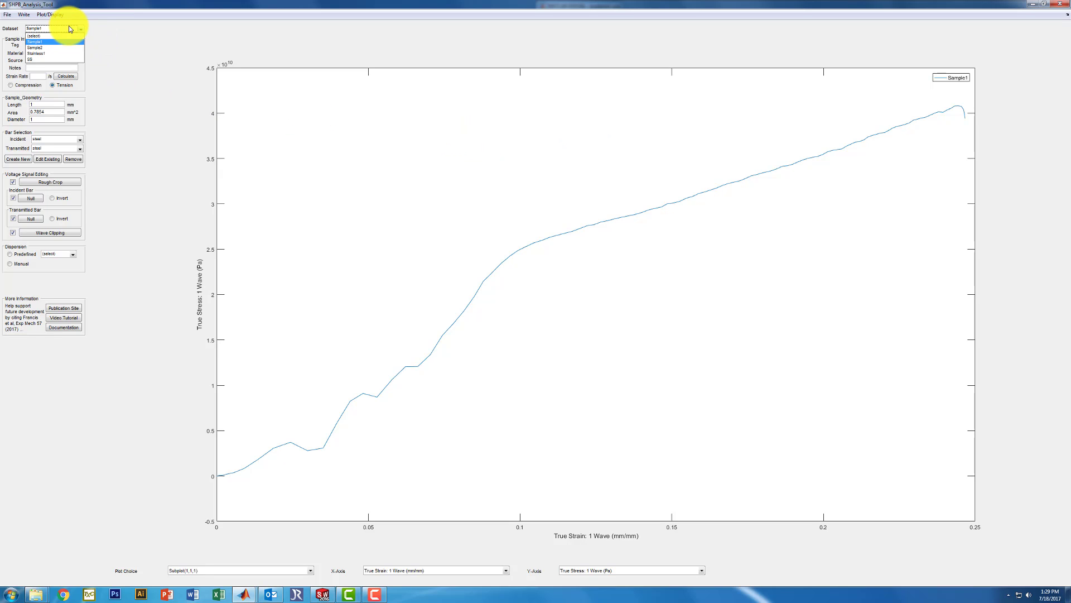
right_click(55, 32)
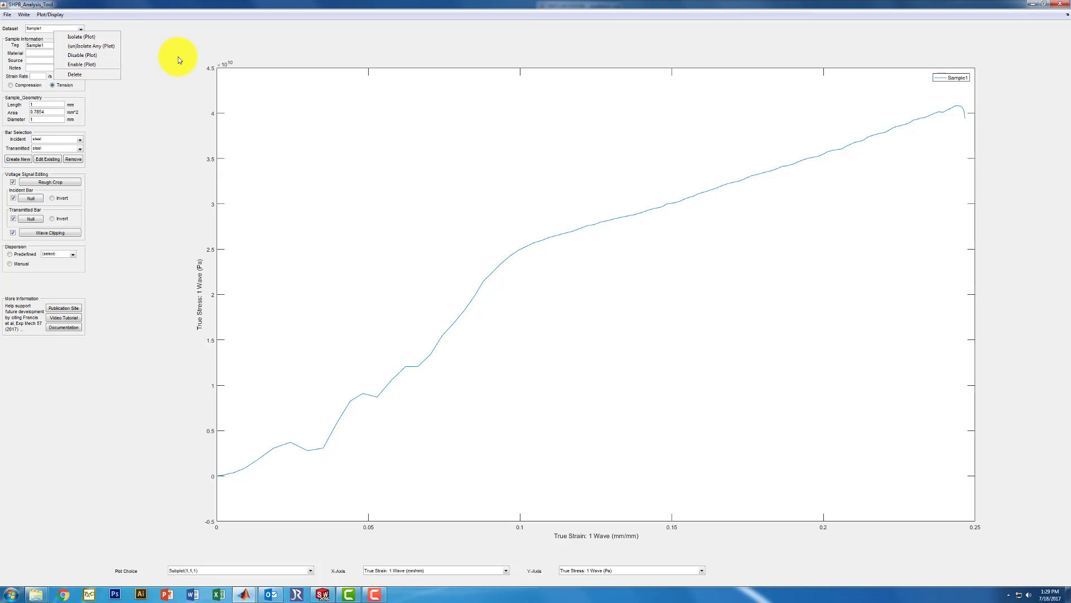
click(177, 57)
click(75, 31)
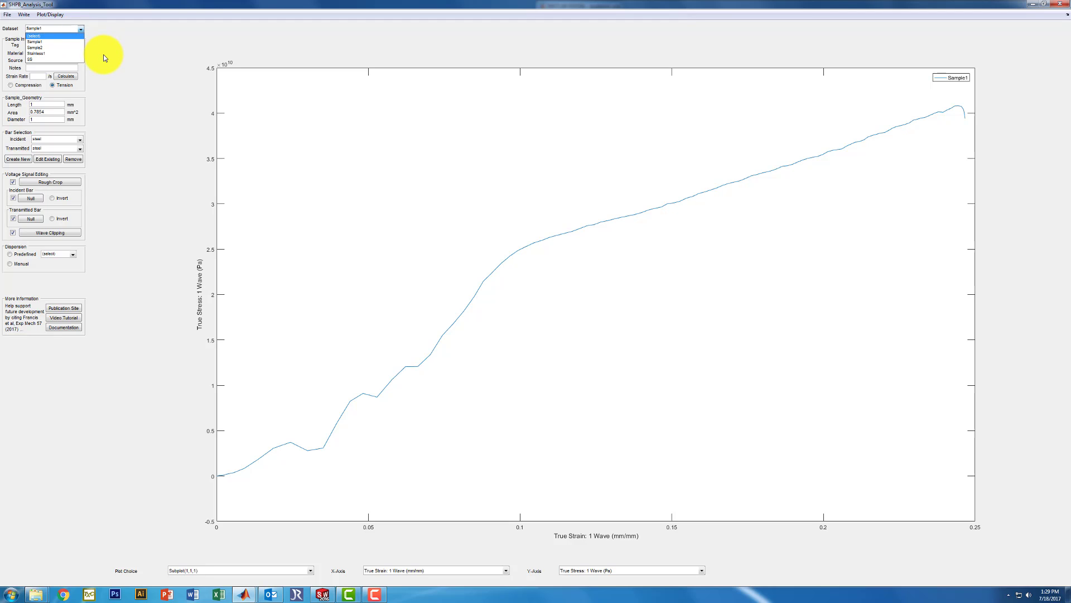
click(126, 51)
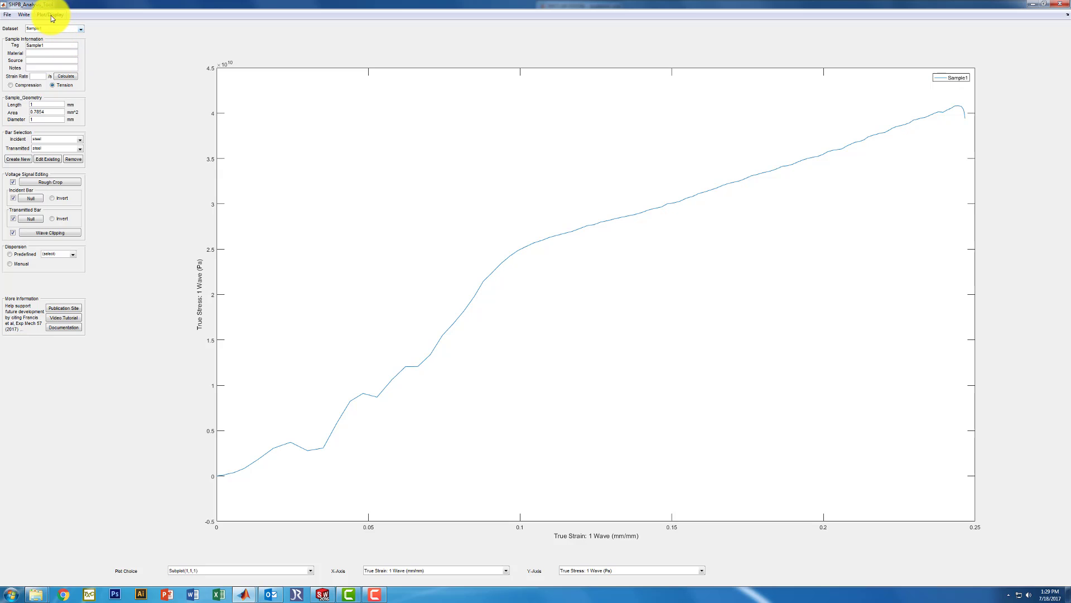
- Look through the options for writing sample data in Excel format, and open the list of loaded datasets
click(26, 16)
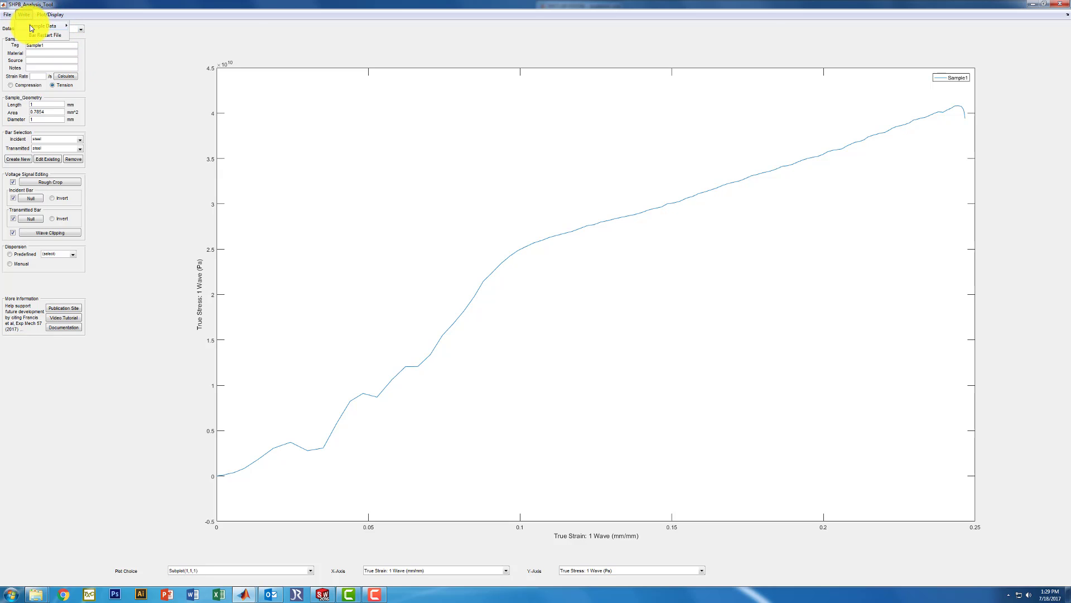
mouse_move(42, 25)
mouse_move(101, 35)
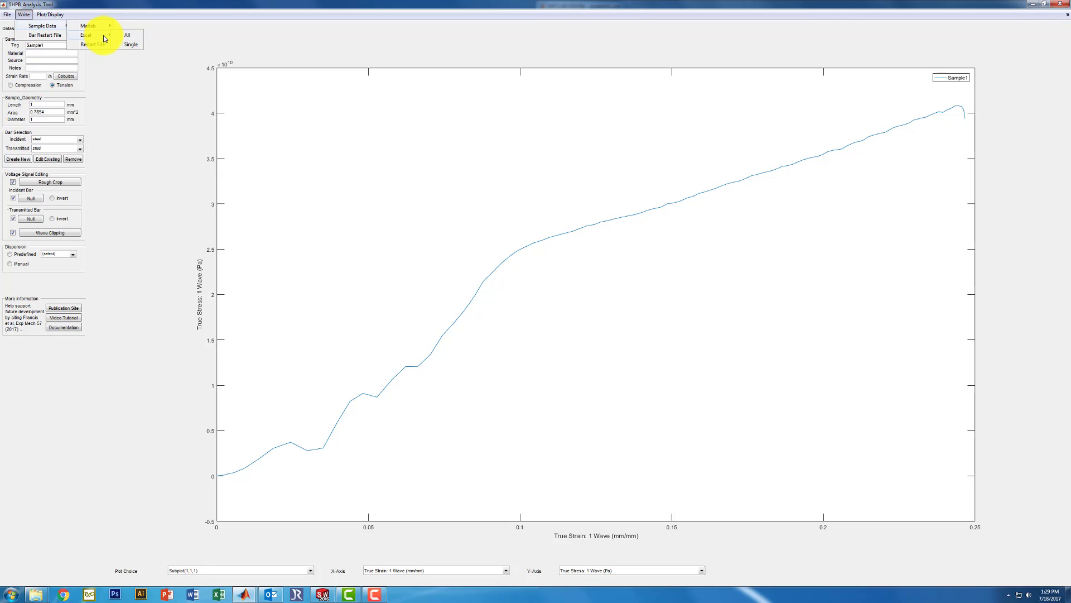
click(132, 63)
click(30, 16)
click(32, 17)
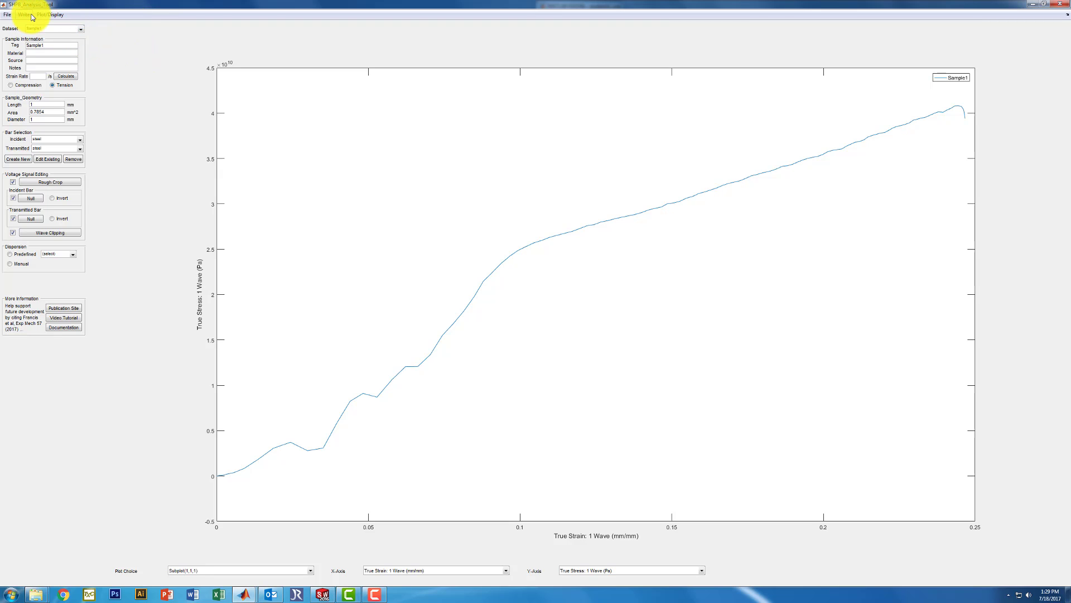
click(43, 28)
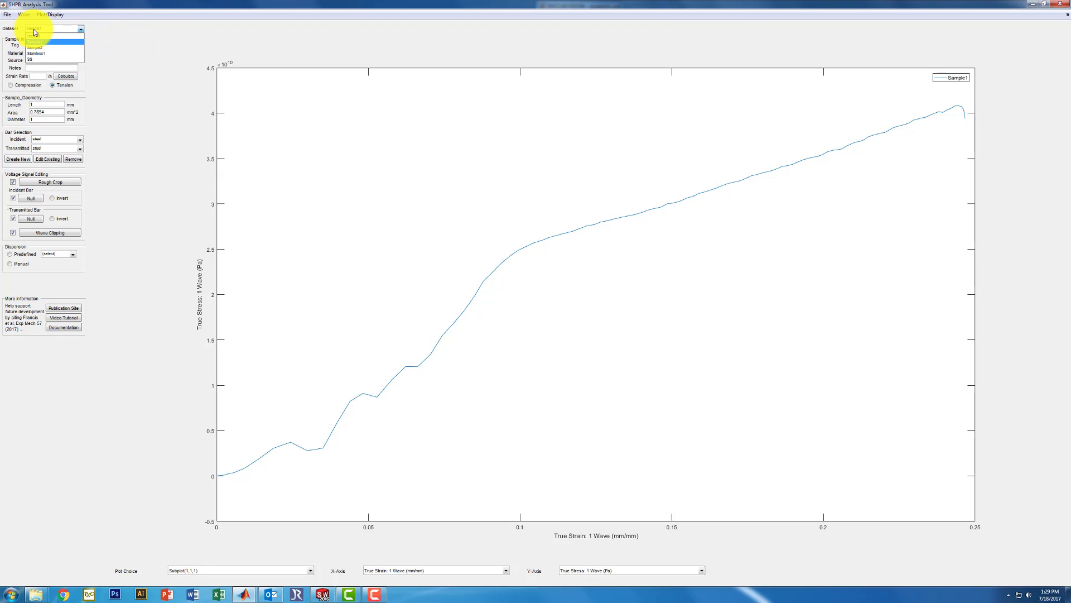
- Try to export all sample data in Matlab format as 2017_07_18_SHPB_GUI_Anlaysis_Data_Export.mat in the SHPB_Demo folder
click(123, 30)
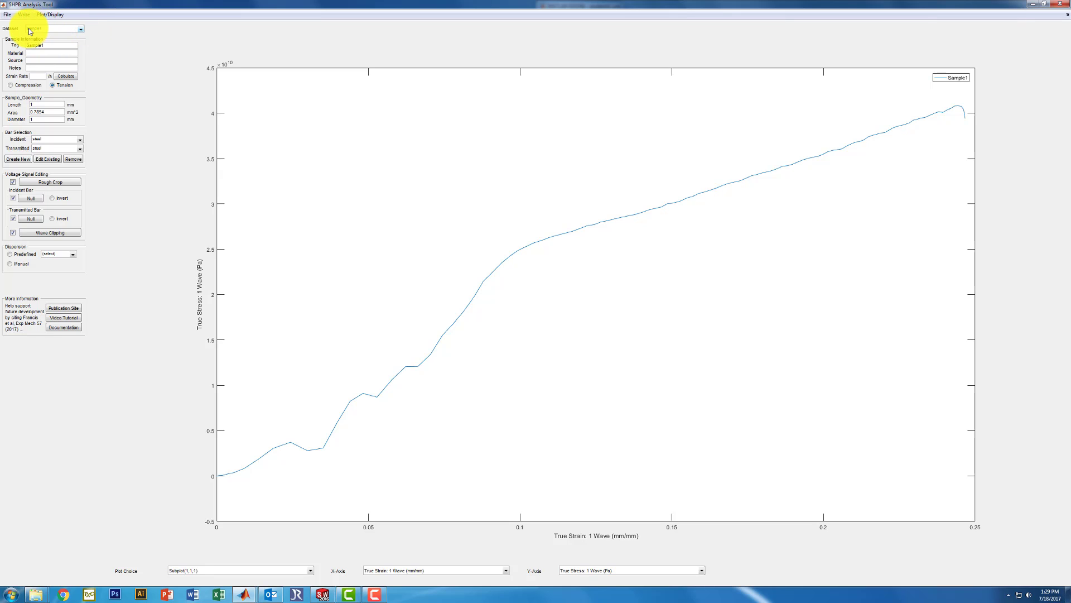
click(23, 15)
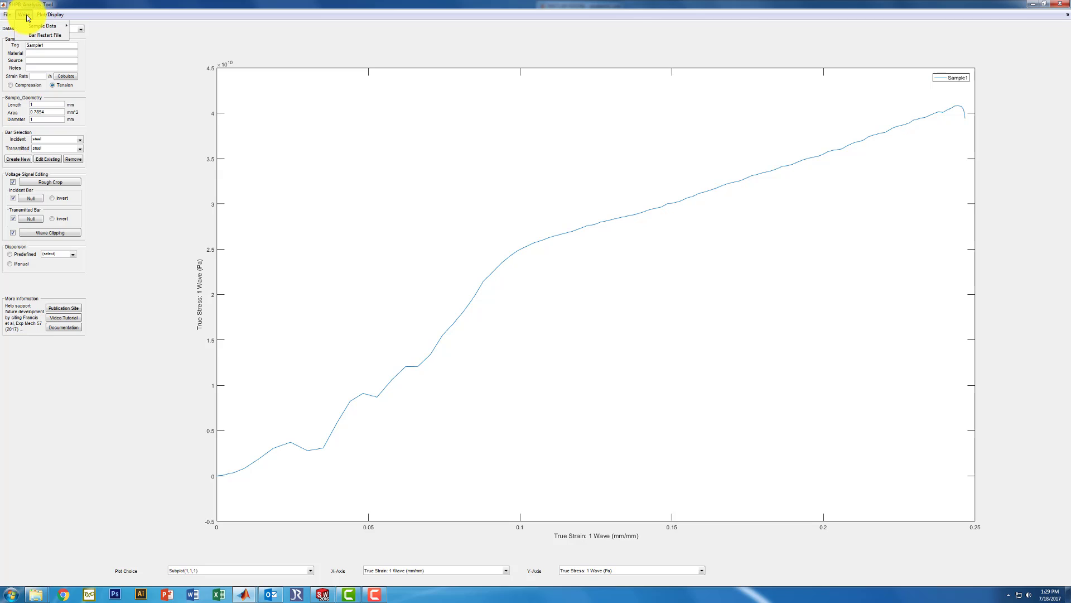
mouse_move(33, 26)
mouse_move(97, 28)
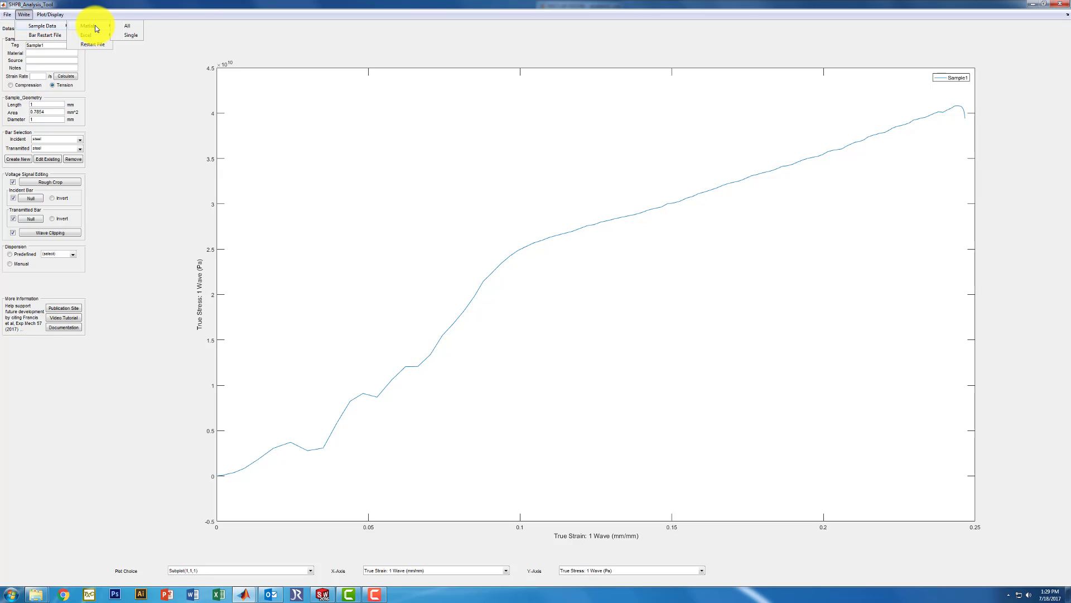
click(129, 25)
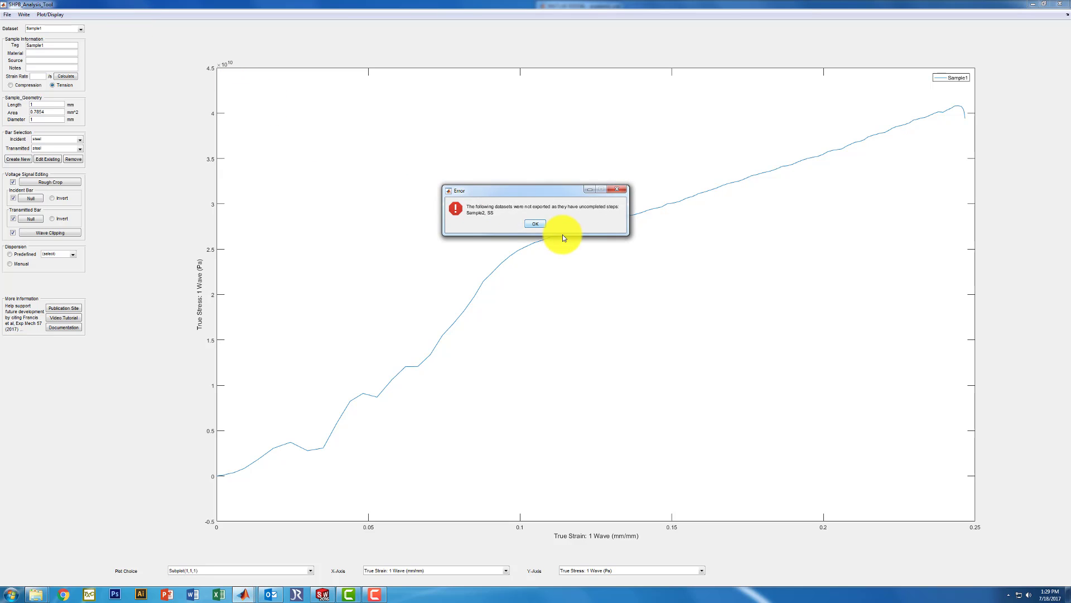
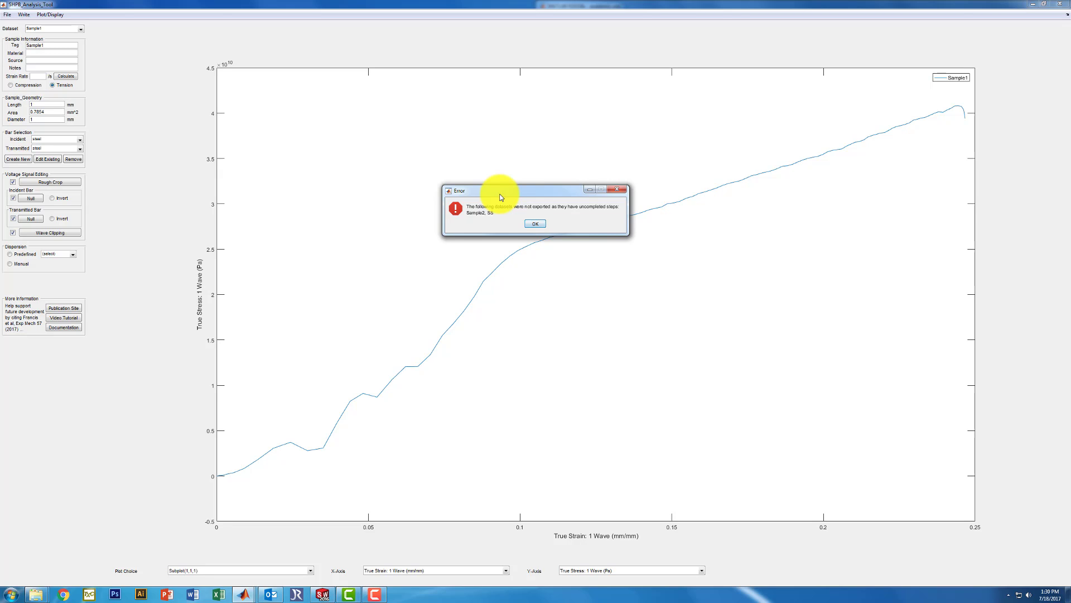
click(535, 223)
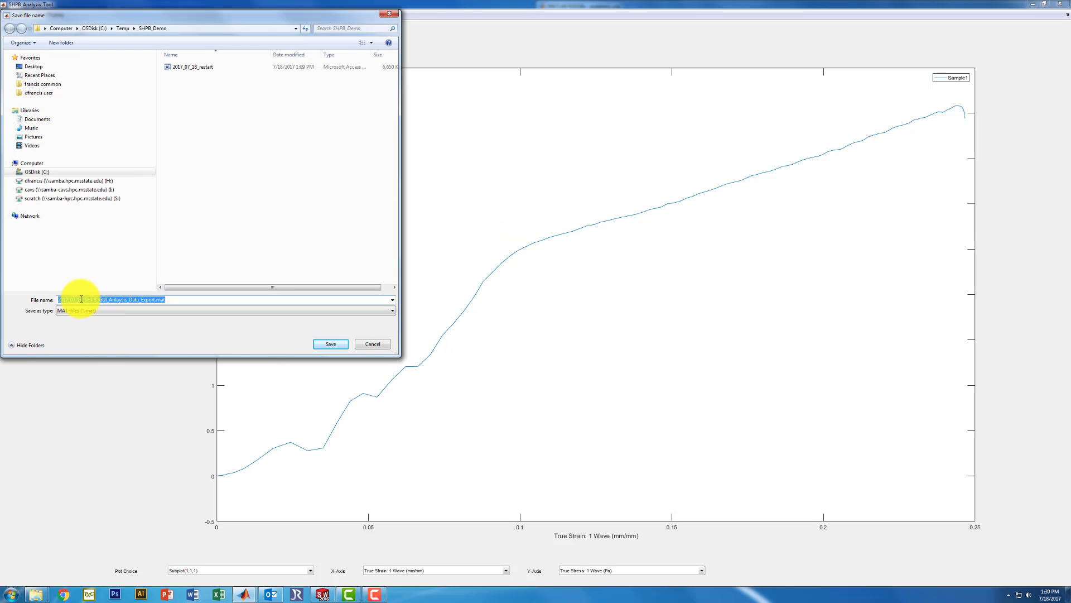
click(84, 299)
drag(84, 300, 155, 300)
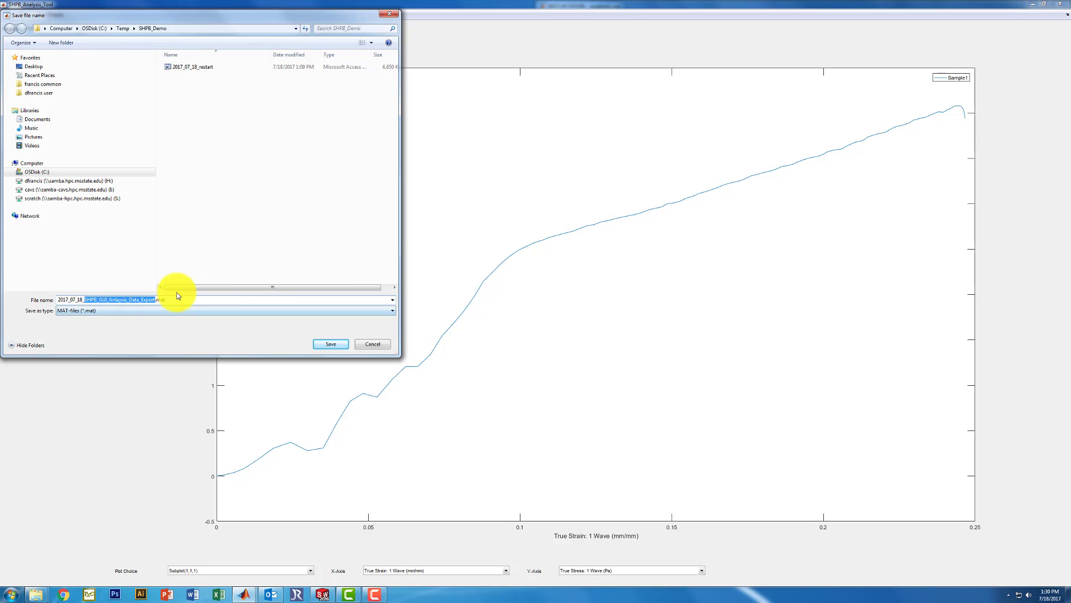
click(331, 344)
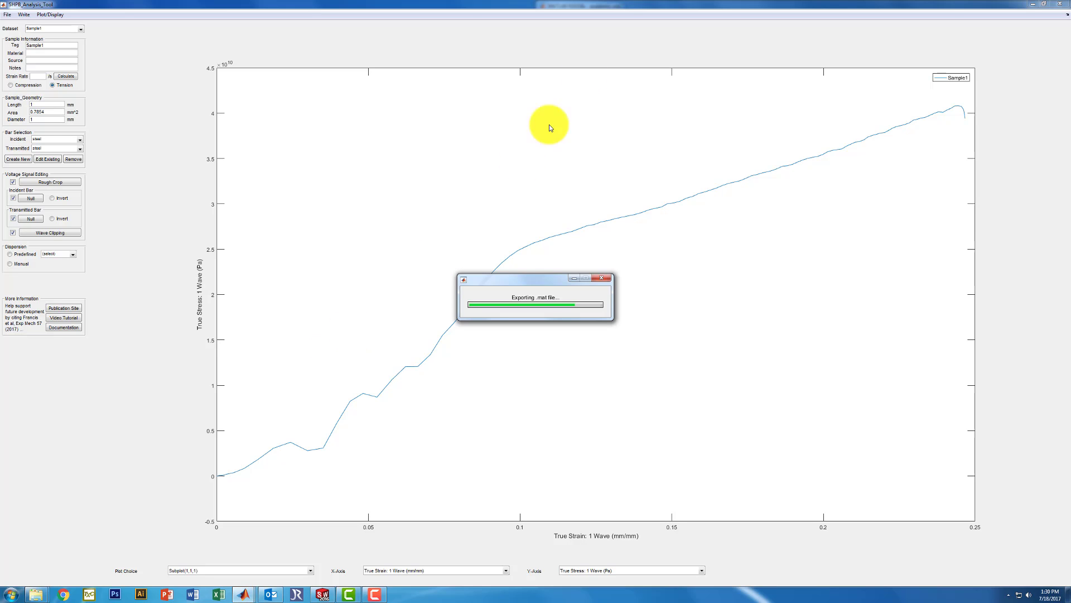
- Shrink the analysis tool to show MATLAB's Command Window beside it, and close the stalled .mat export progress dialog
drag(558, 5, 3, 257)
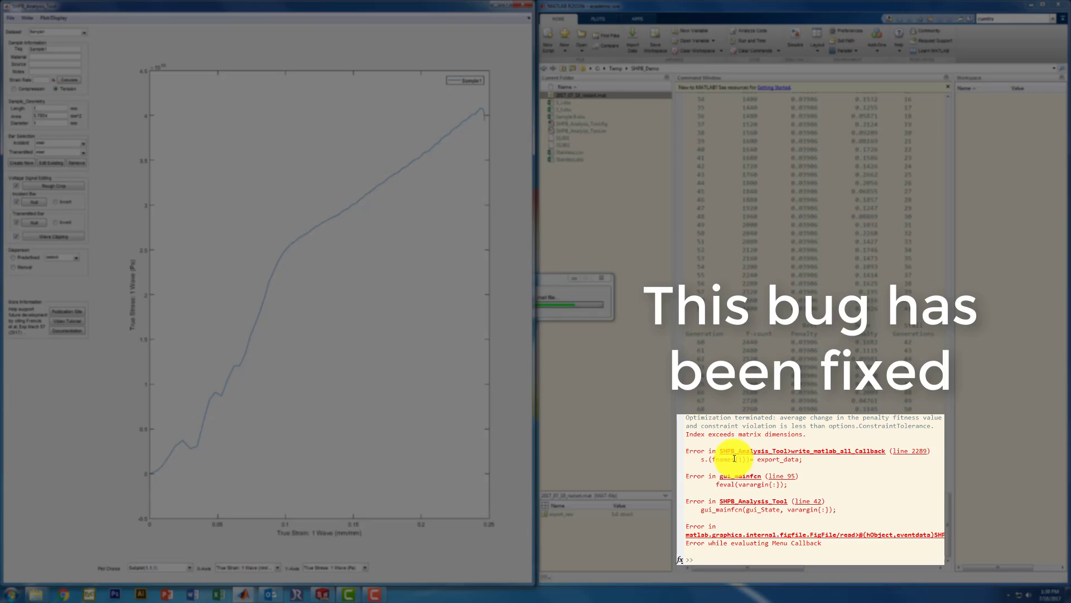
click(555, 278)
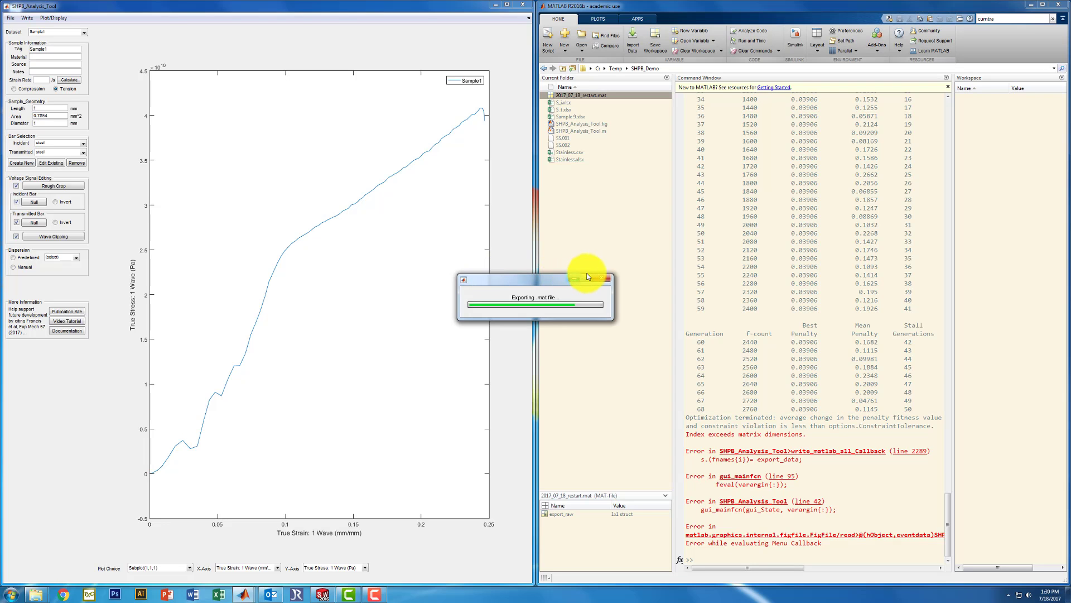
click(607, 280)
- Make SS the current dataset and delete it from the loaded datasets
click(45, 32)
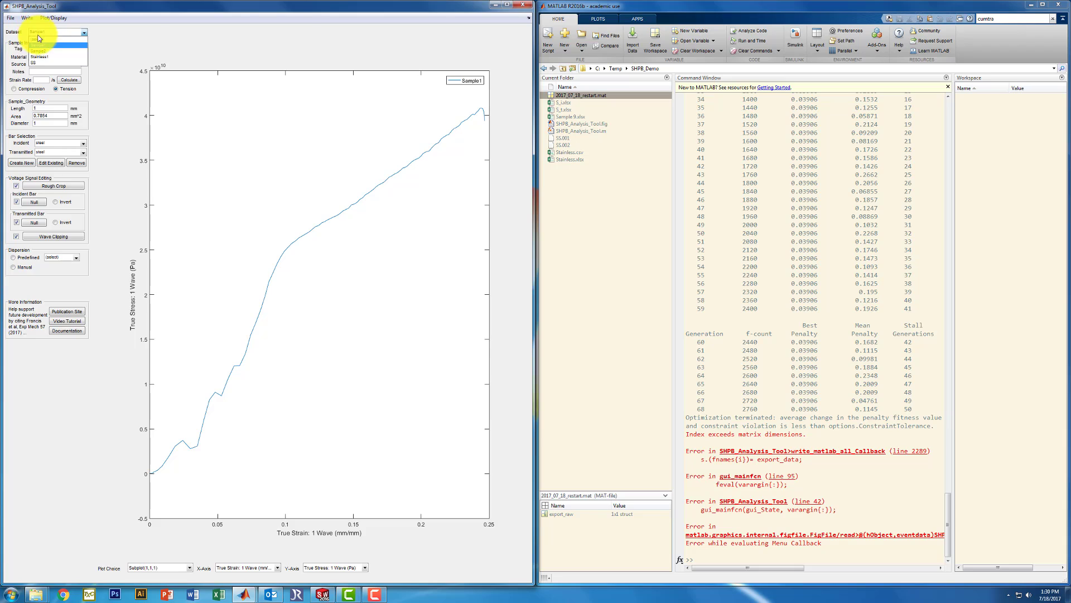
click(43, 64)
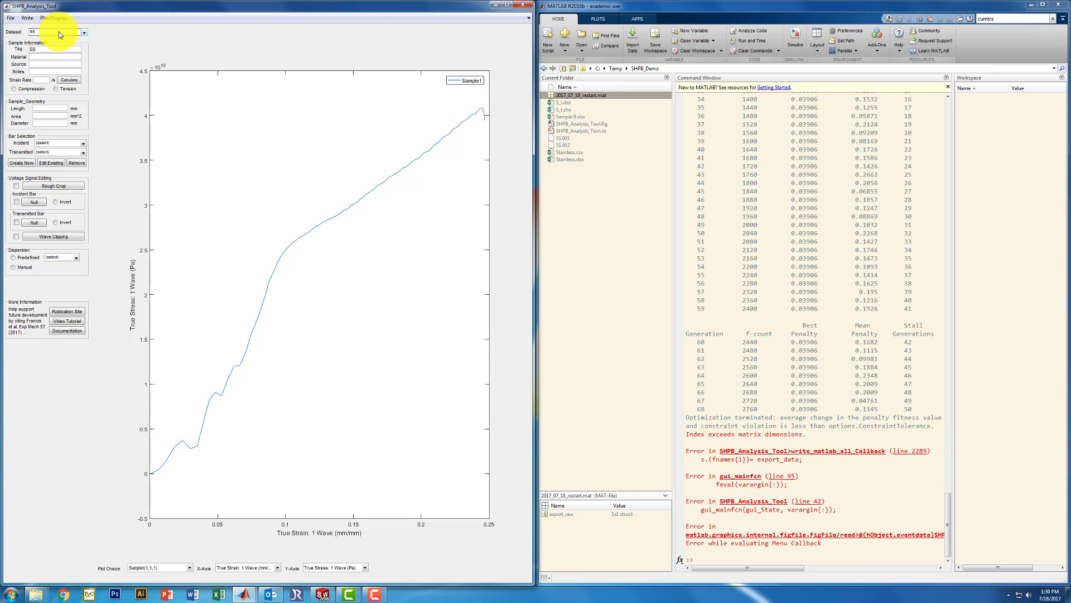
right_click(58, 32)
click(85, 74)
- Make Sample2 the current dataset and delete it from the loaded datasets
click(71, 32)
click(68, 46)
click(64, 31)
click(59, 42)
right_click(60, 32)
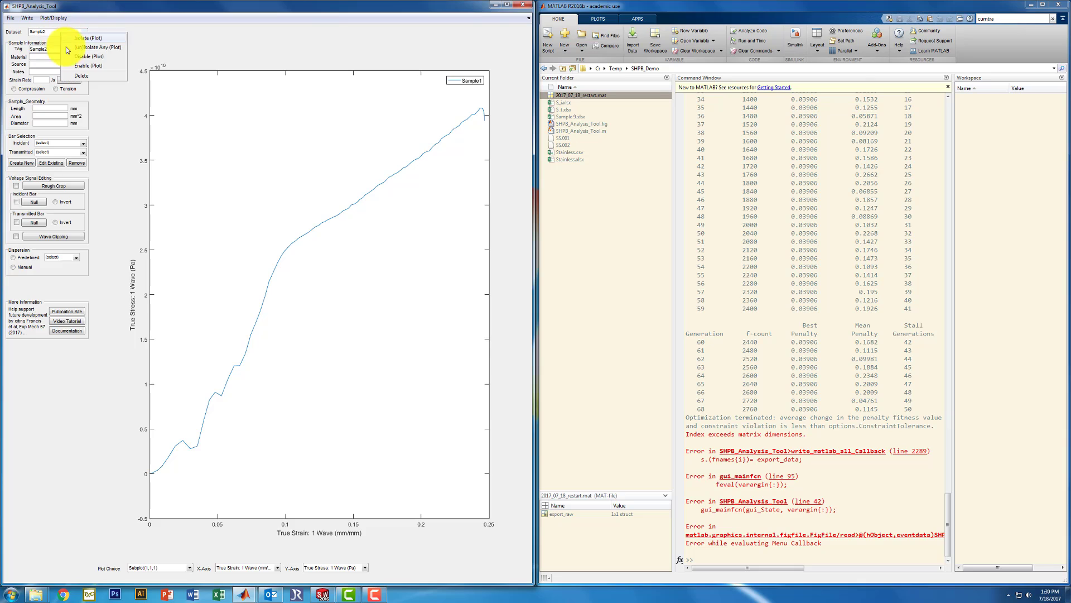
click(81, 76)
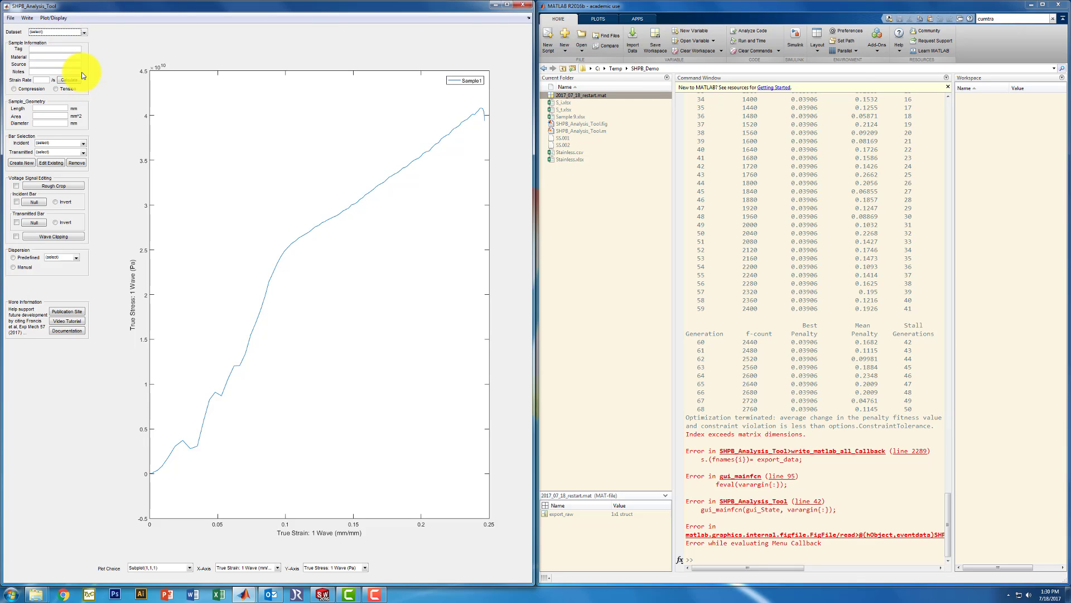
- Export all remaining sample data in Matlab format as 2017_07_18_SHPB_GUI_Anlaysis_Data_Export.mat
click(27, 18)
mouse_move(51, 29)
mouse_move(95, 29)
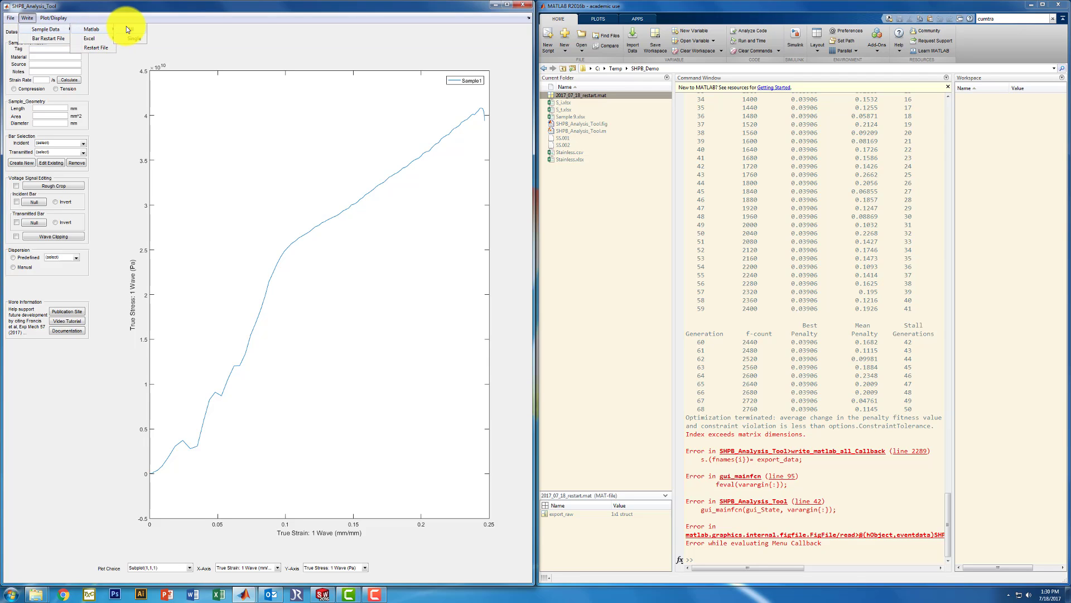
click(127, 29)
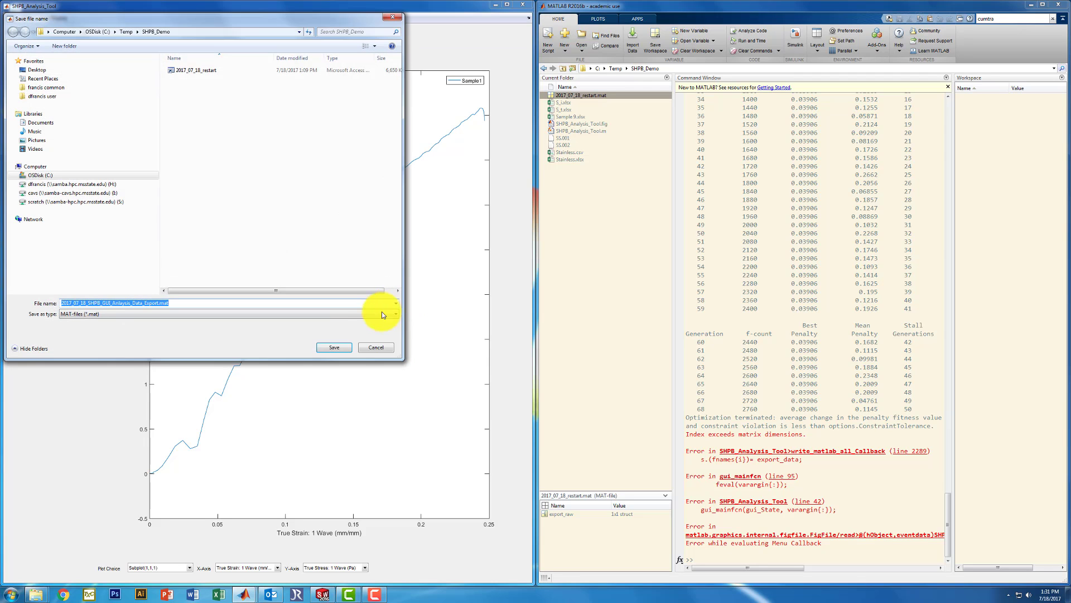
click(327, 347)
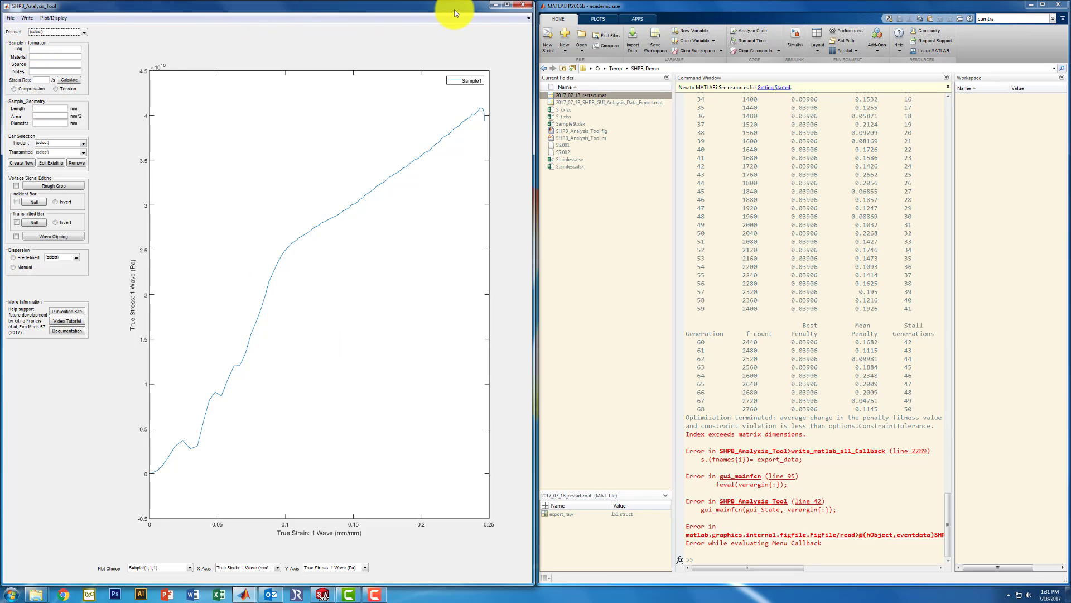
- Load export_data from the exported MAT file into the MATLAB workspace and open it to view its fields
click(595, 103)
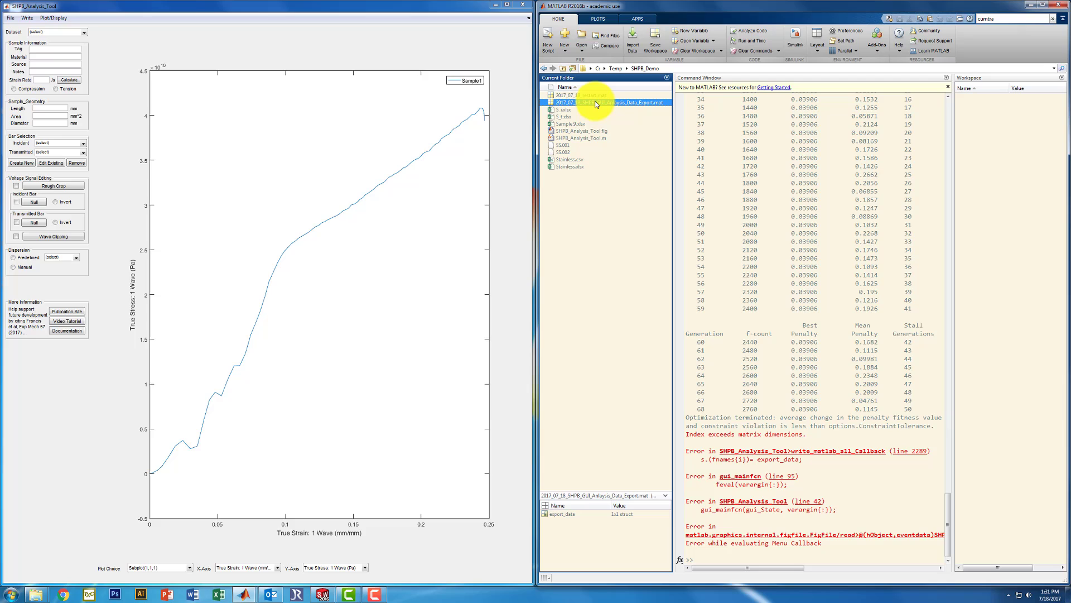
double_click(565, 516)
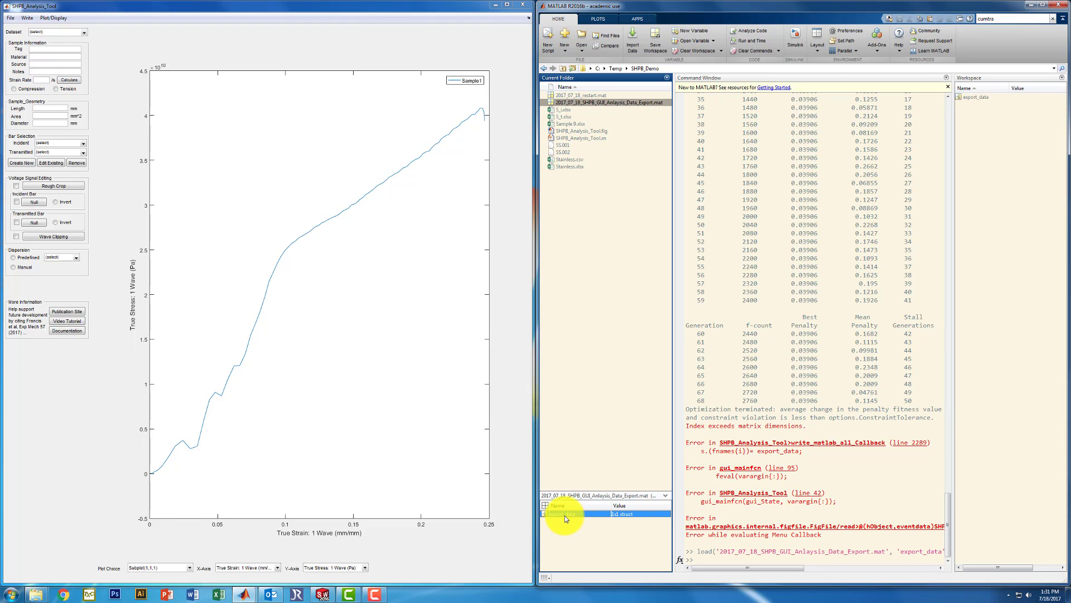
double_click(982, 98)
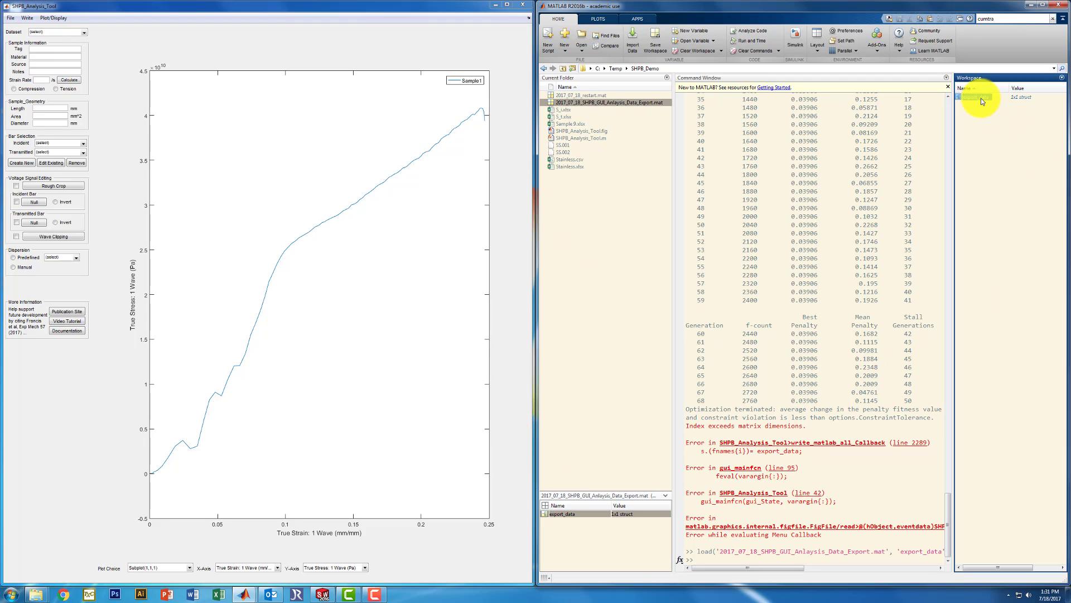
- Clear MATLAB's Command Window with the clc command
click(881, 494)
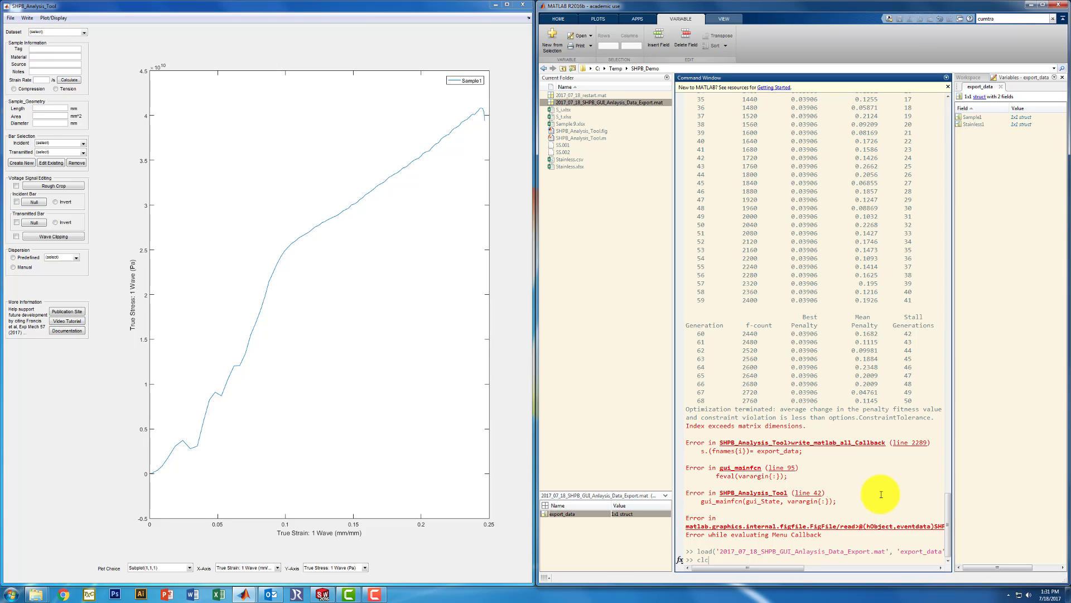
text(clc)
key(Return)
- Open the Sample1 structure inside export_data and maximize the MATLAB window to examine its exported fields
click(974, 119)
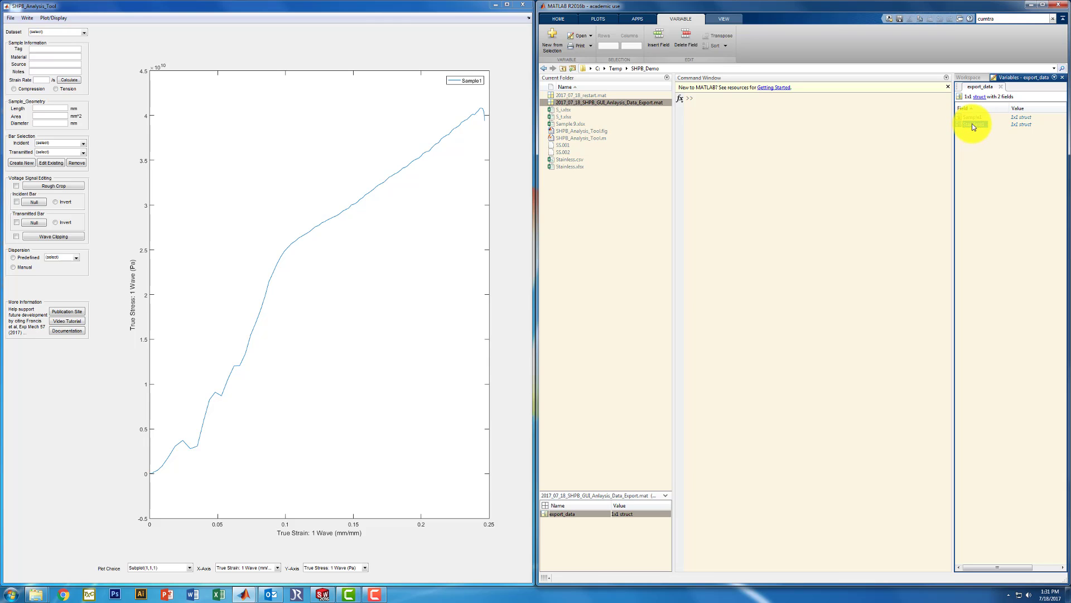
double_click(974, 125)
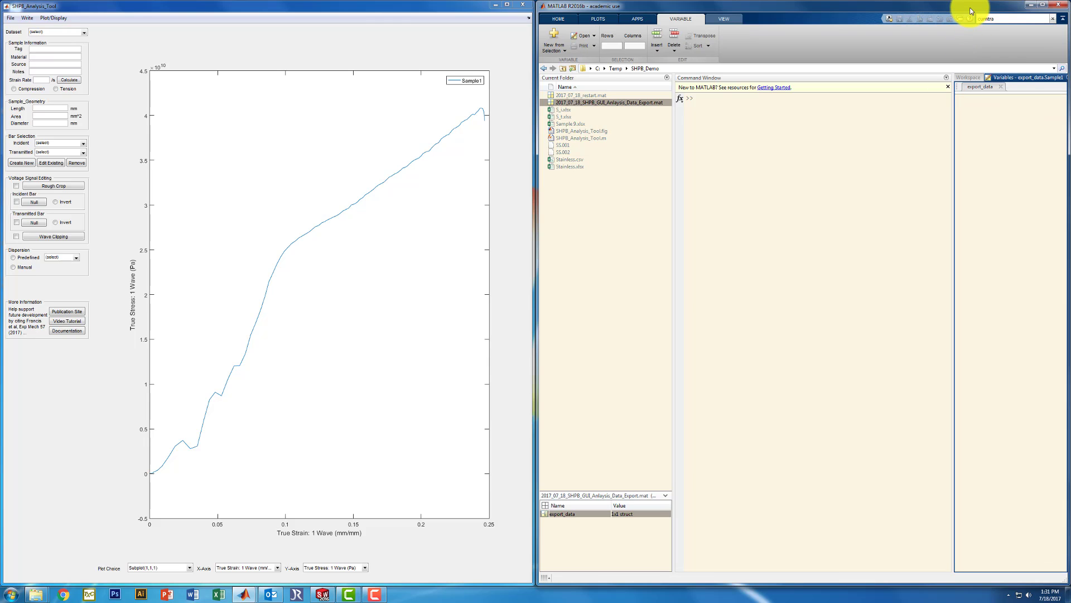
drag(970, 7, 640, 2)
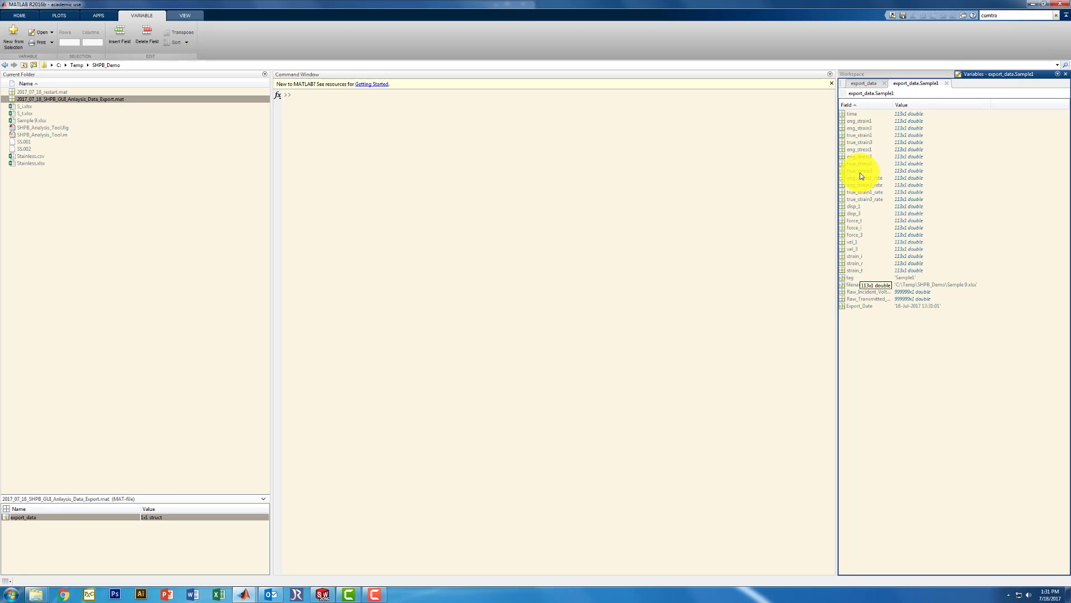
- Minimize MATLAB and export all sample data in Excel format as 2017_07_18_SHPB_GUI_Anlaysis_Data_Export.xlsx
click(1032, 4)
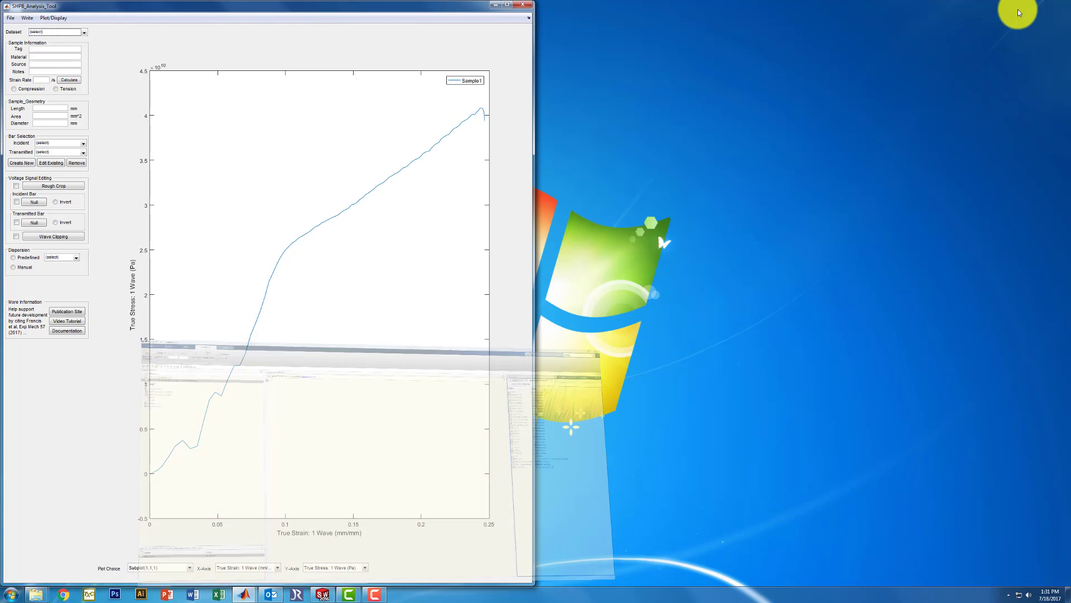
click(26, 19)
mouse_move(46, 29)
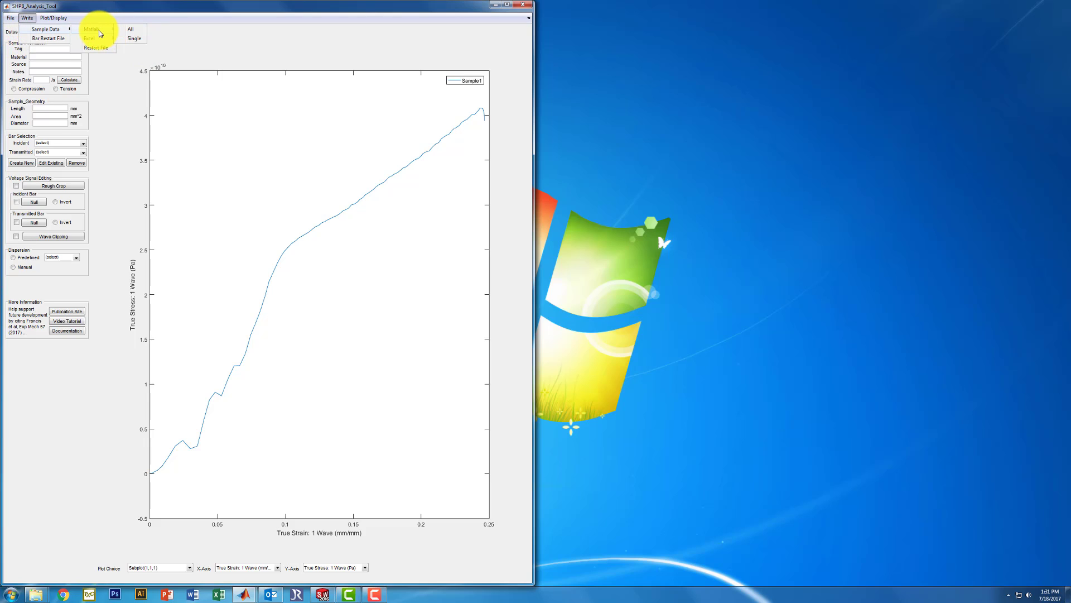
mouse_move(102, 41)
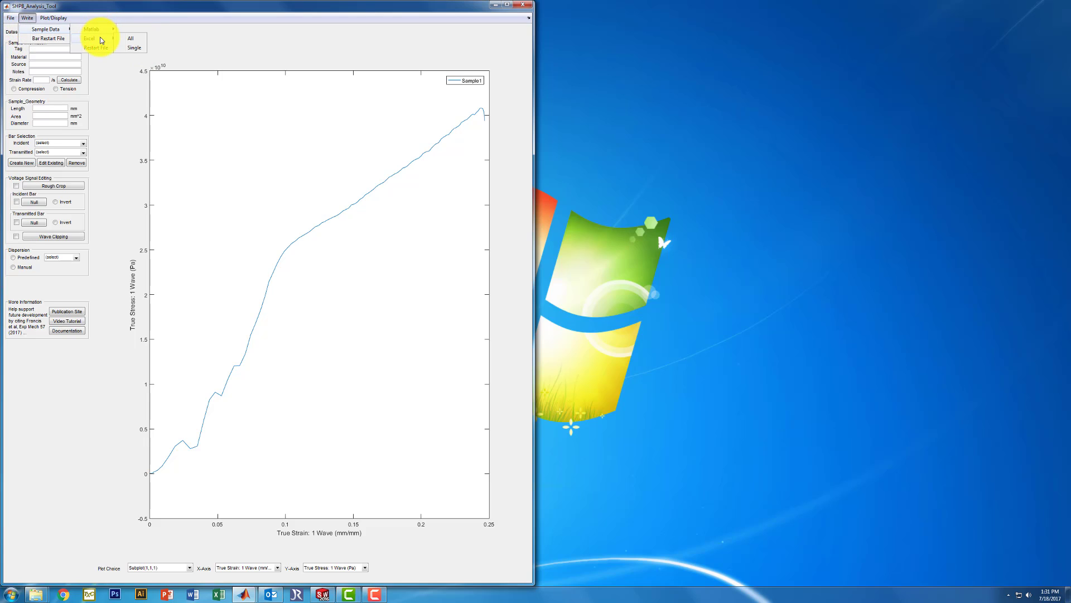
click(138, 39)
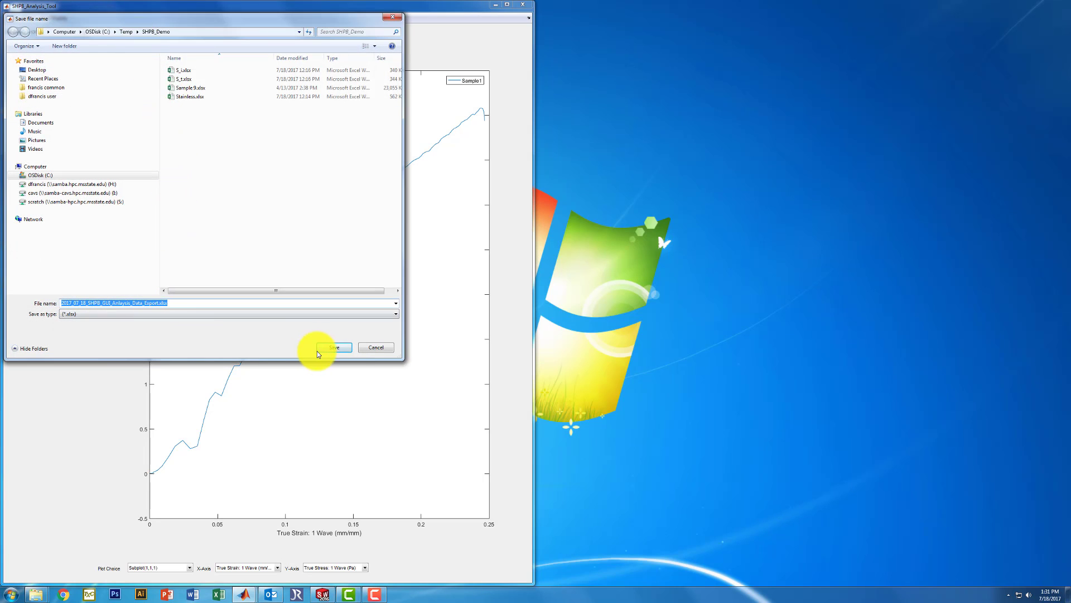
click(332, 347)
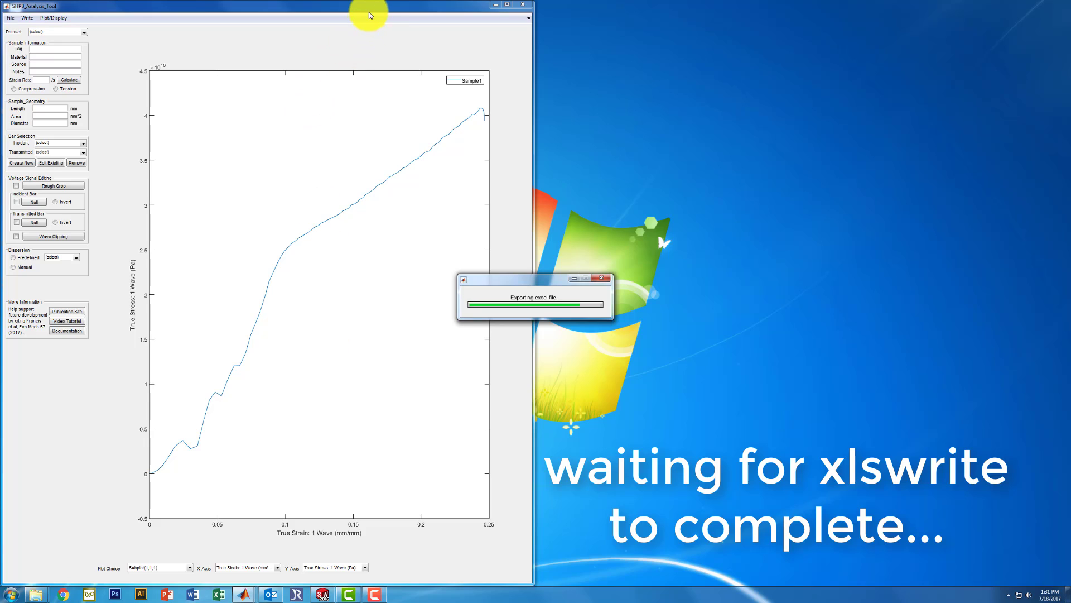
- Minimize the analysis tool and open the exported Excel workbook from the SHPB_Demo folder
click(495, 8)
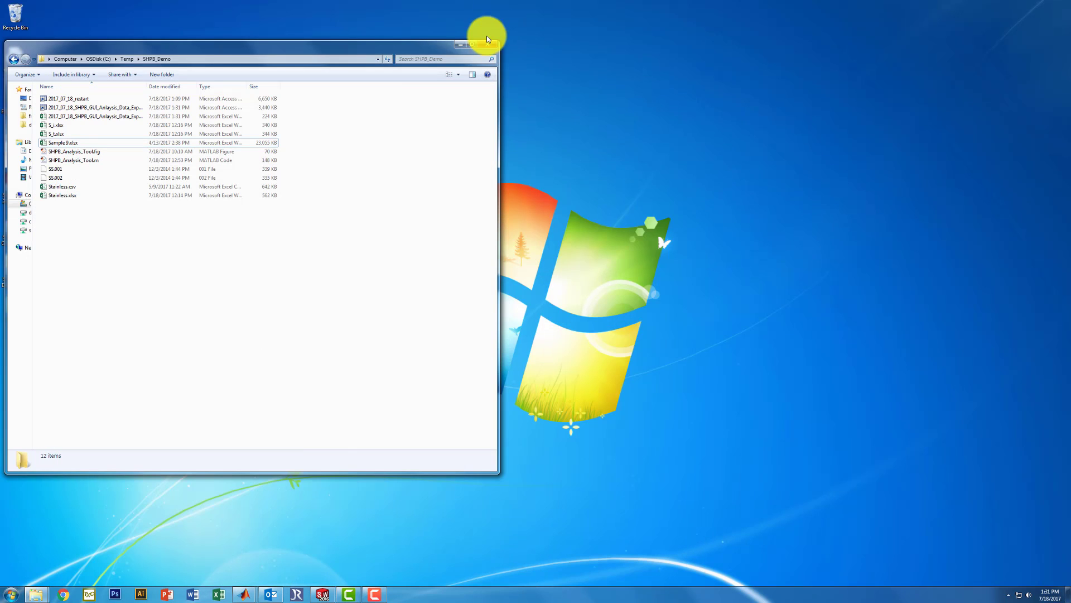
drag(281, 46, 450, 55)
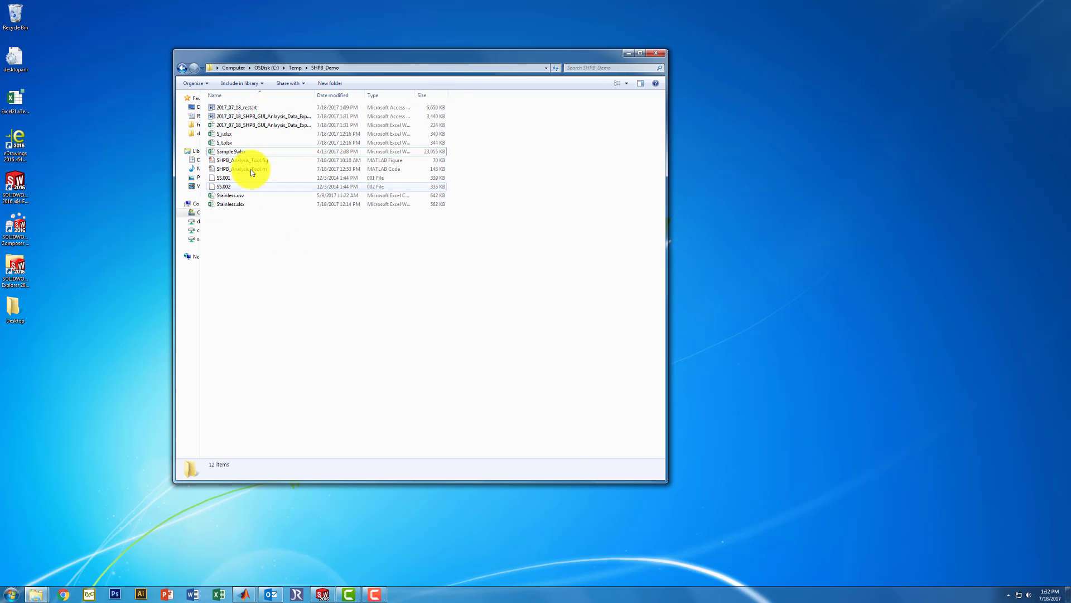
double_click(260, 126)
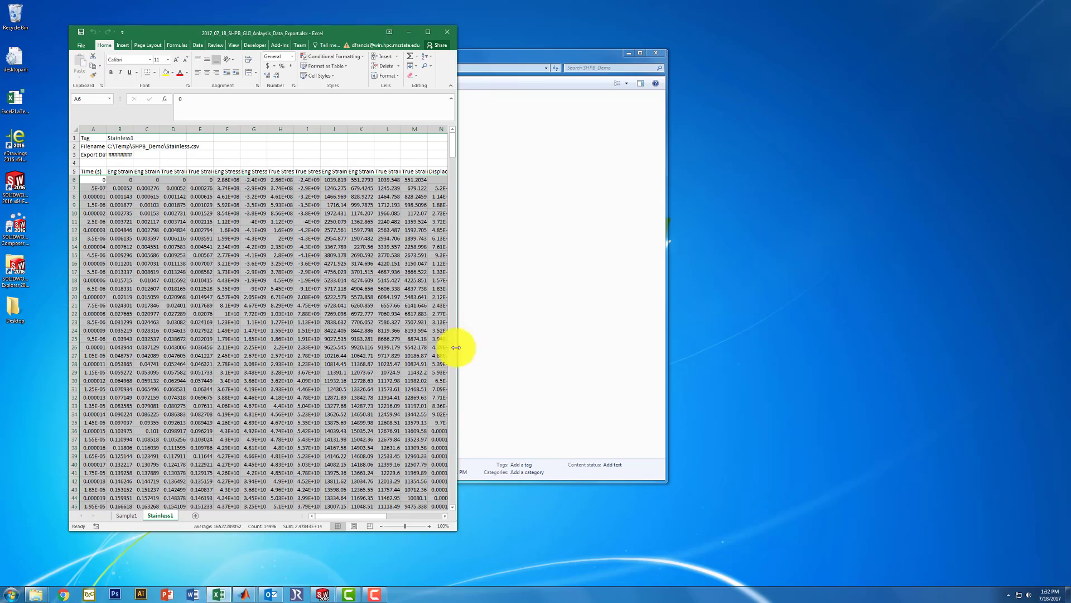
- Enlarge the Excel window and compare the exported data on the Sample1 and Stainless1 sheets
drag(454, 529, 942, 559)
click(119, 546)
click(161, 546)
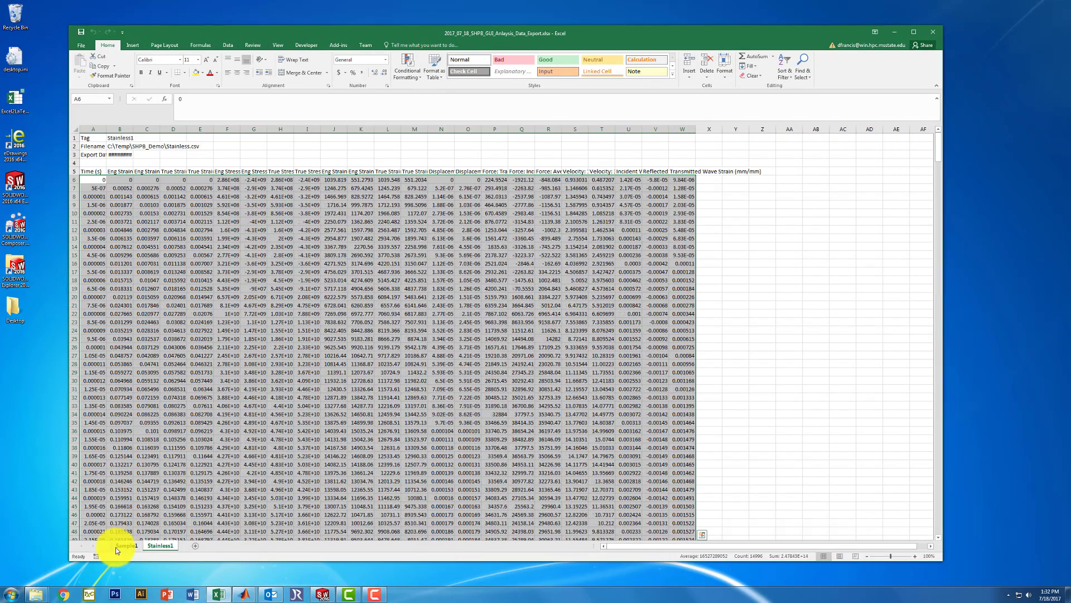
click(118, 546)
click(155, 545)
- Widen column A on the Stainless1 sheet and select the rows holding the tag, filename and export date
click(147, 254)
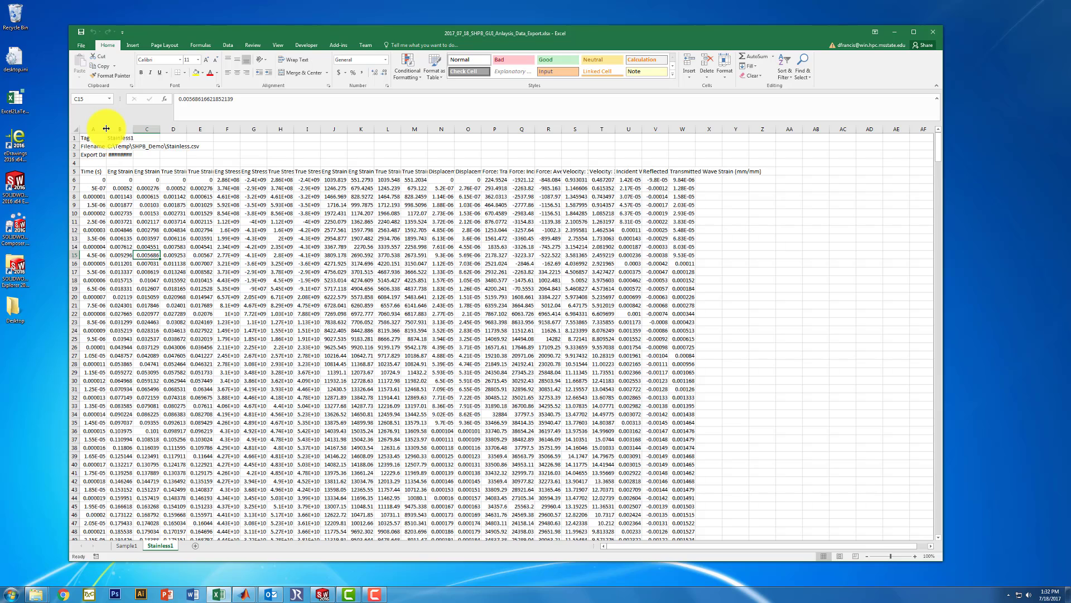
drag(106, 128, 77, 155)
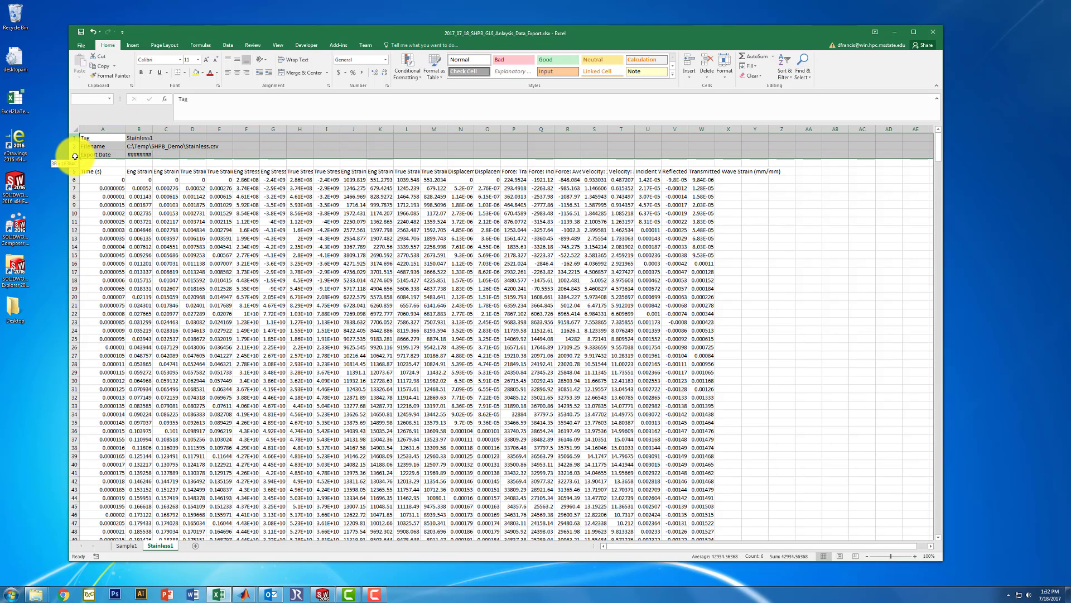
- Widen column B on the Stainless1 sheet and check the tag, filename and export date cells
click(89, 157)
drag(151, 129, 164, 128)
click(136, 146)
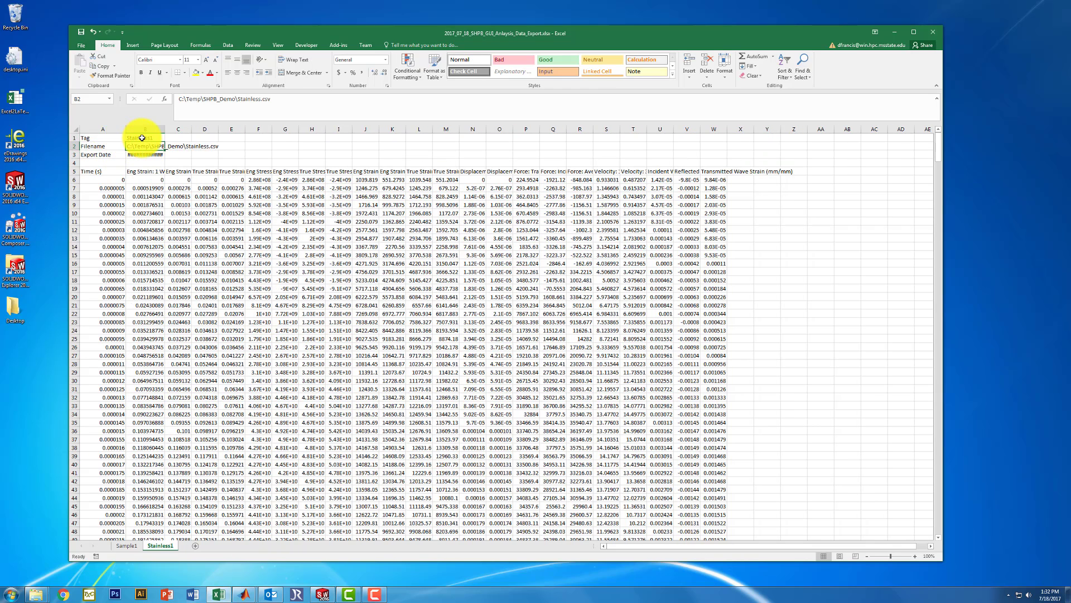
click(142, 137)
click(147, 155)
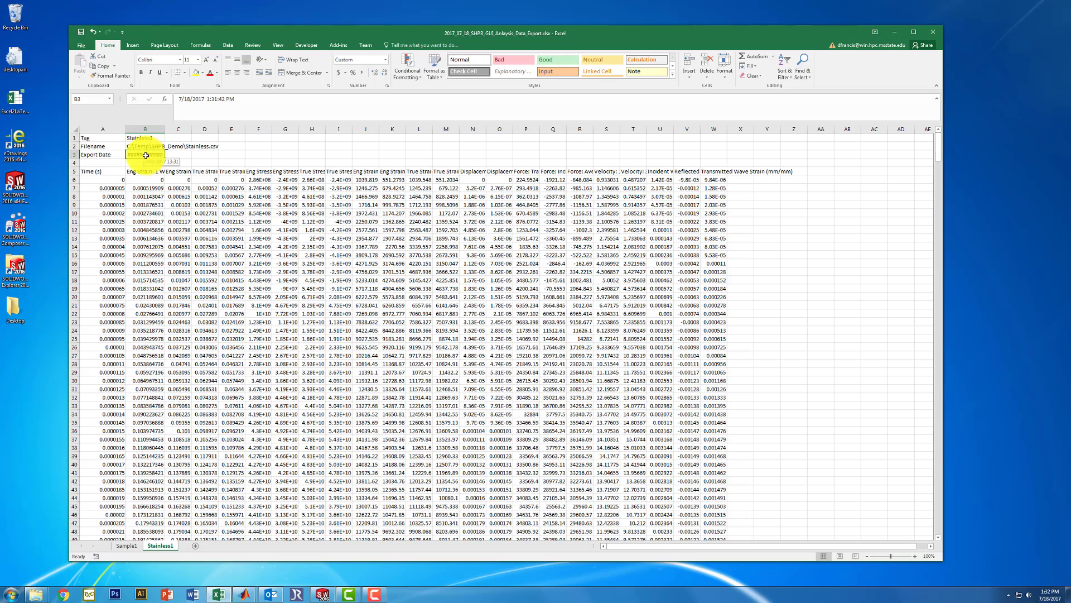
mouse_move(165, 129)
mouse_down()
mouse_move(196, 127)
mouse_move(172, 128)
mouse_up()
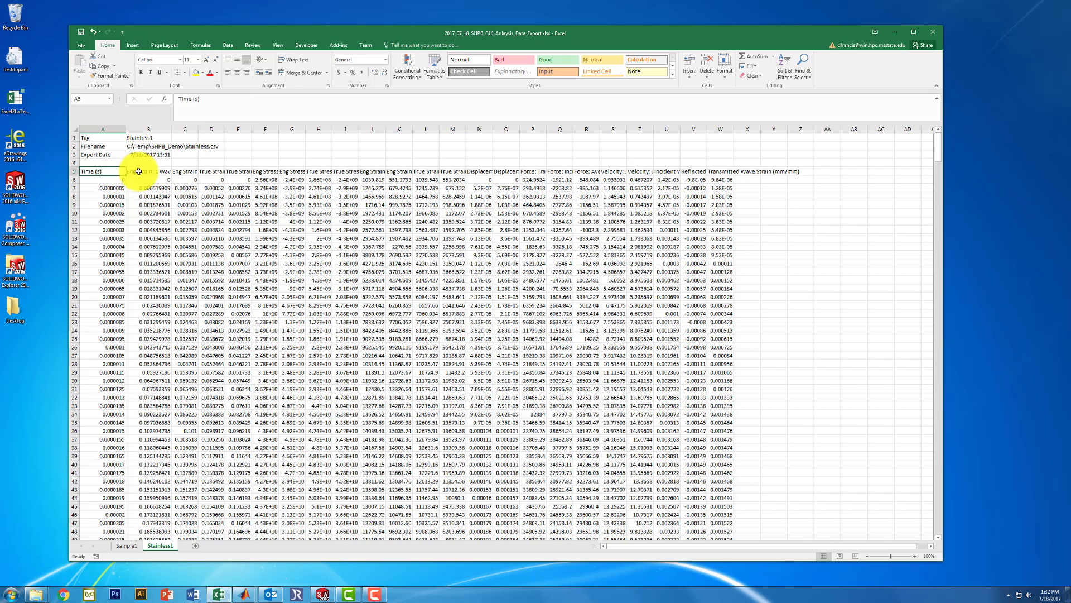
- Review the column headings in row 5 and widen column F to read the engineering stress heading
drag(91, 172, 734, 172)
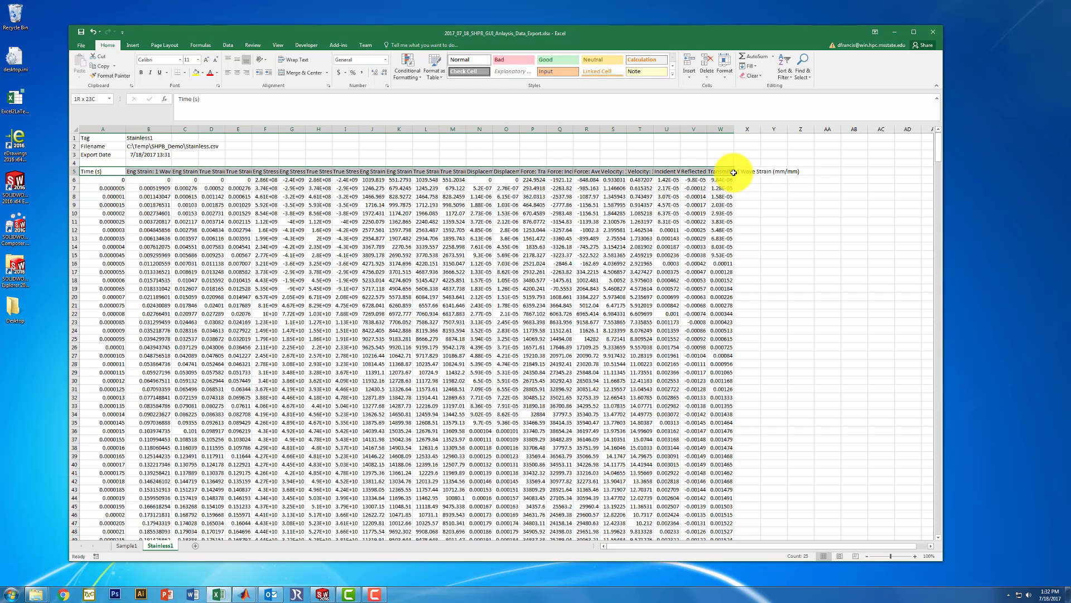
click(358, 226)
drag(279, 129, 297, 129)
click(294, 170)
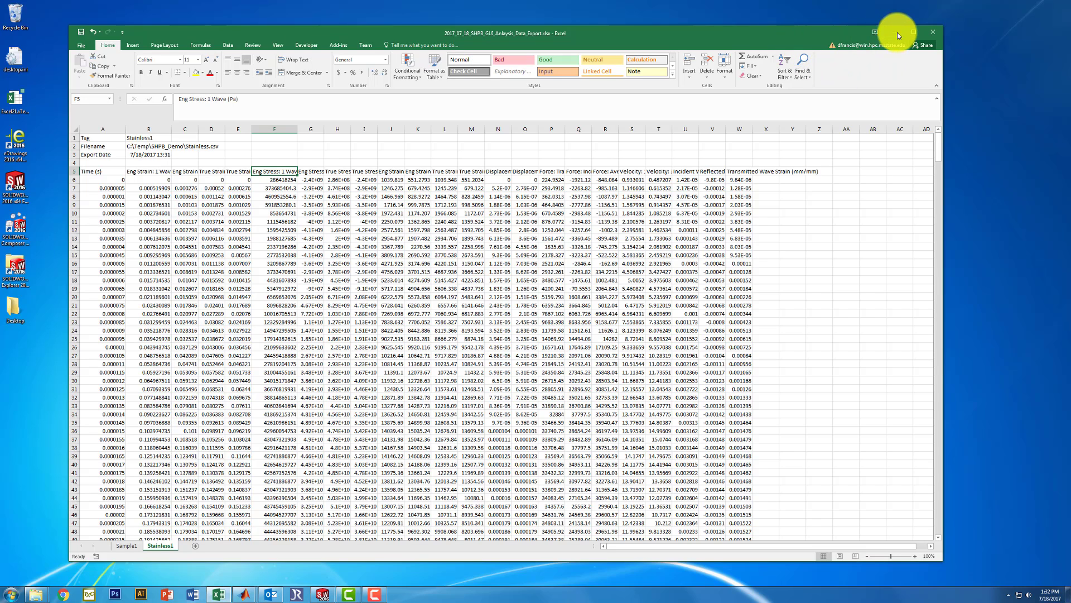
- Close the exported workbook without saving, switch to the SHPB Analysis Tool and move its window toward the middle of the desktop
click(925, 35)
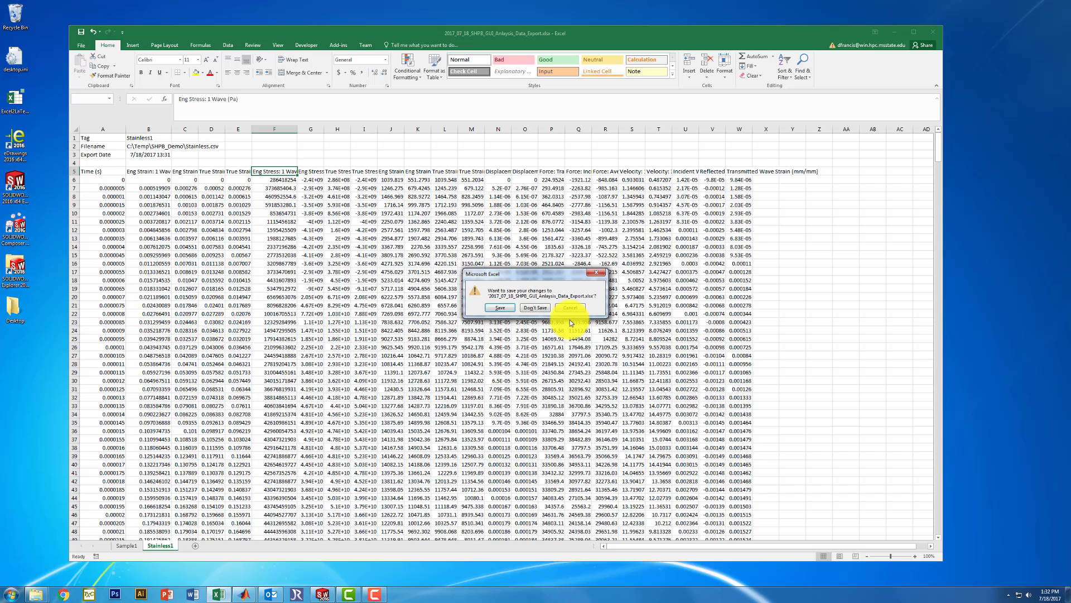
click(535, 308)
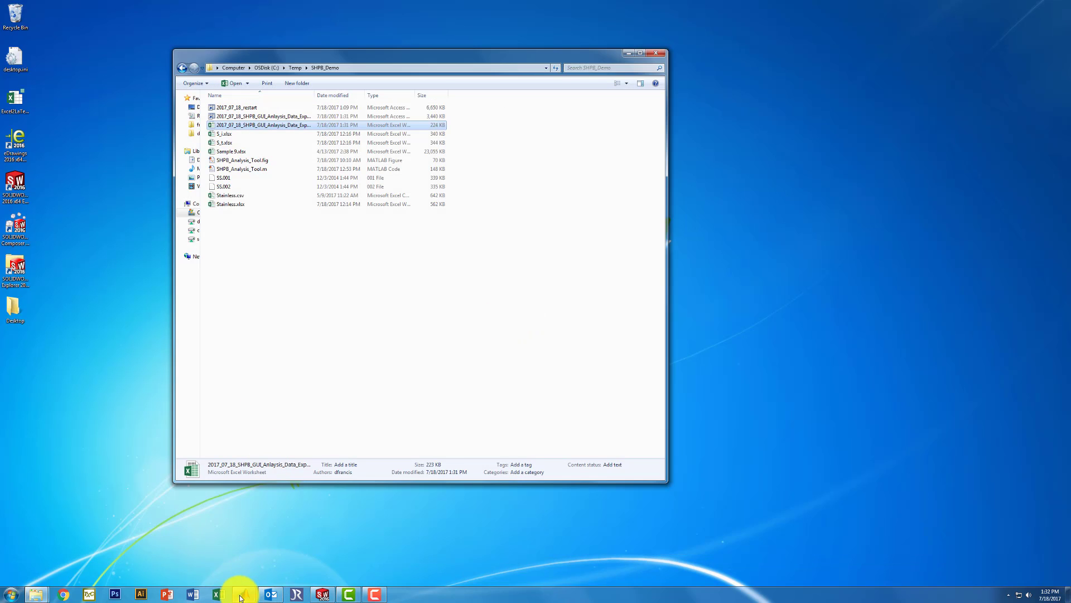
mouse_move(244, 591)
click(279, 557)
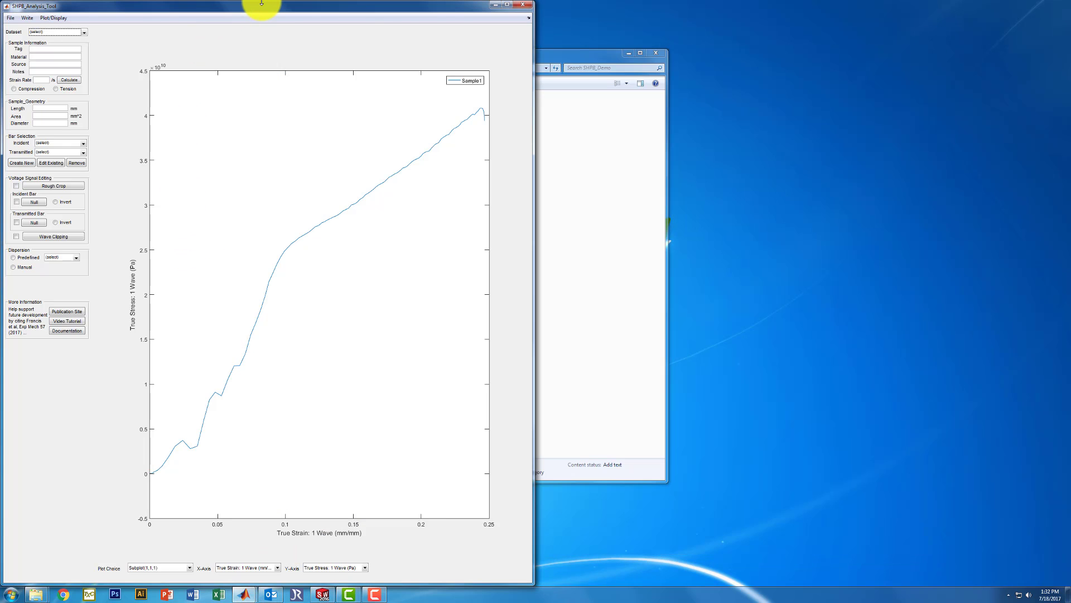
drag(263, 6, 520, 53)
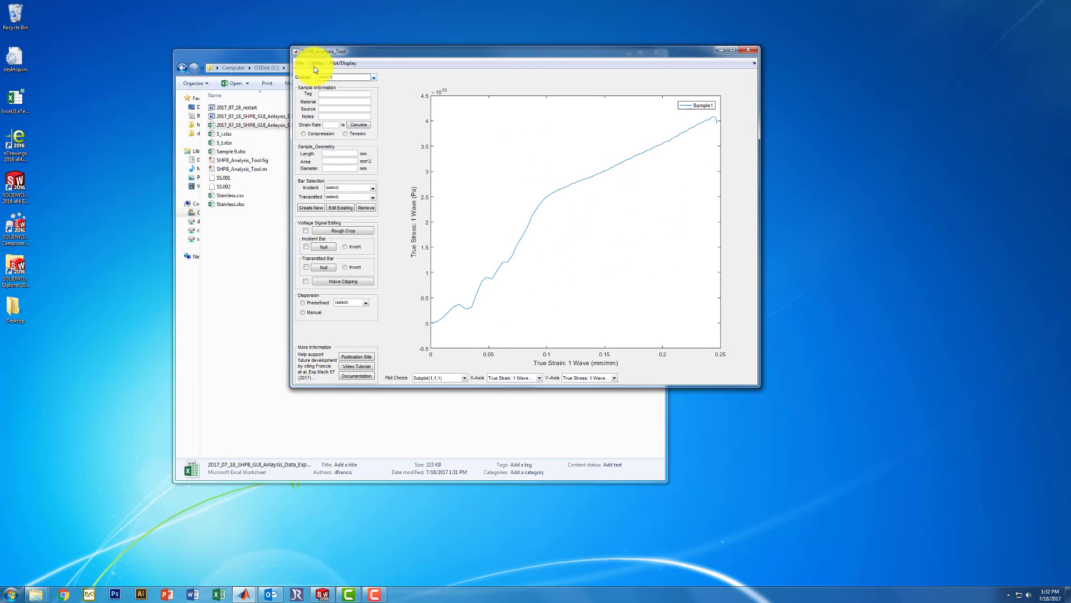
- Try to choose the steel bar under Bar Selection without a dataset selected
click(360, 197)
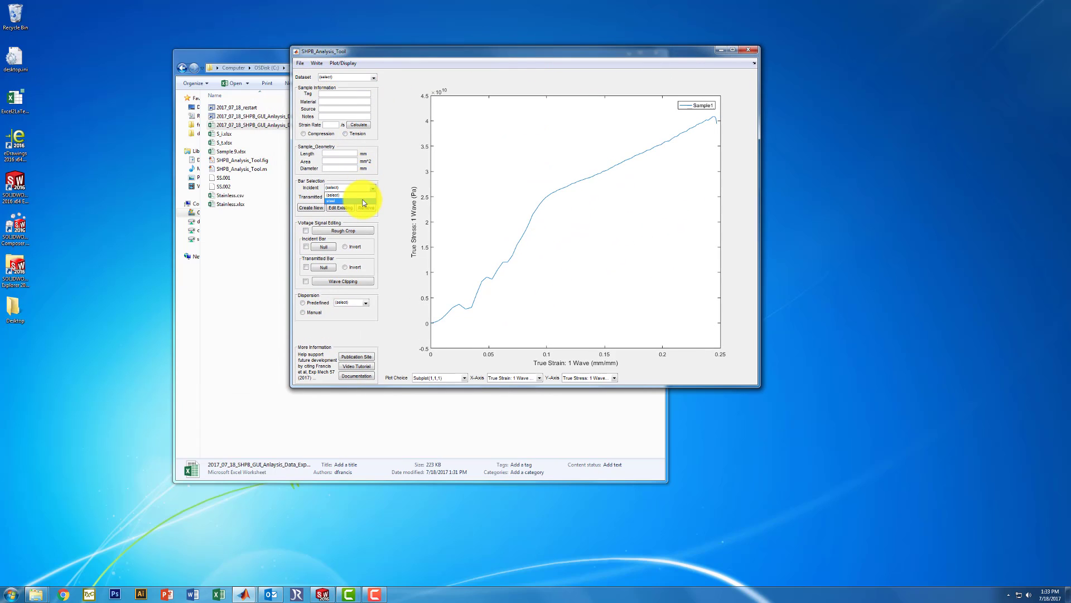
click(362, 210)
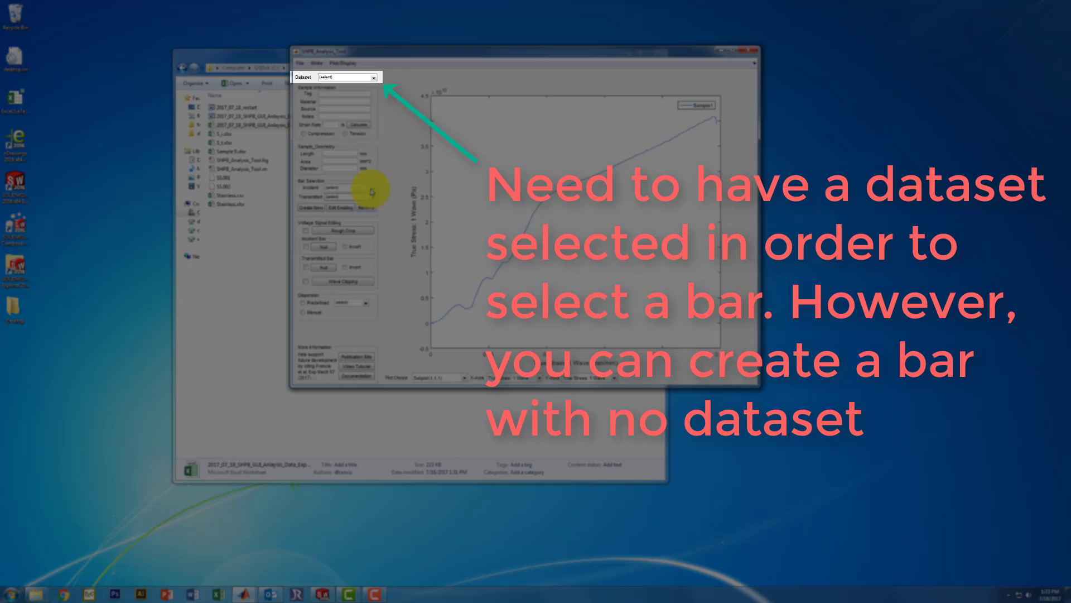
click(371, 189)
click(368, 202)
- Select the Sample1 dataset and write the bar restart file 2017_07_18_bar_restart.mat to the SHPB_Demo folder
click(374, 77)
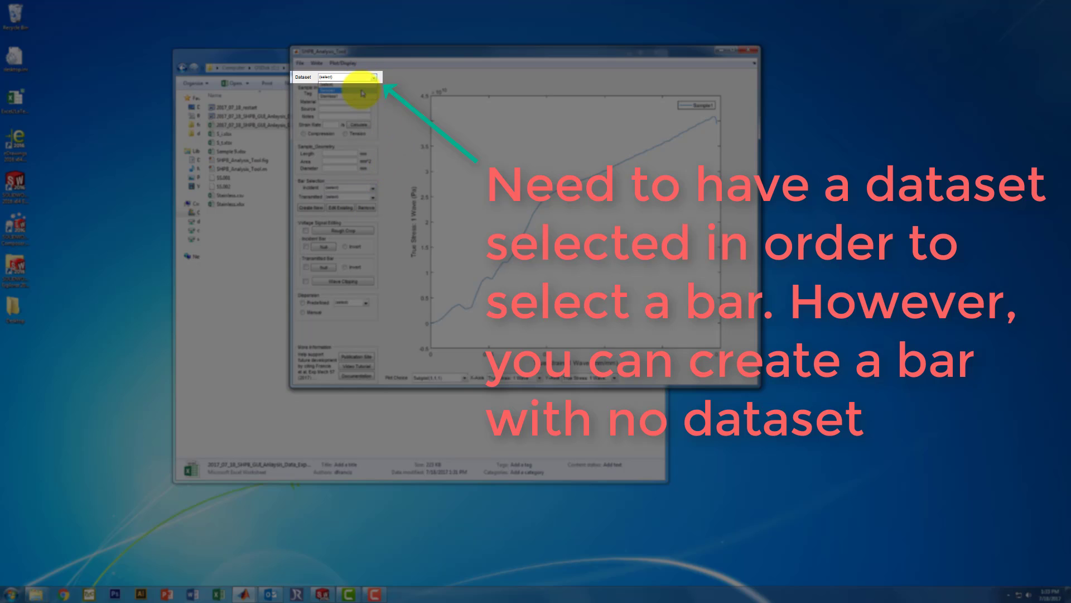
click(357, 84)
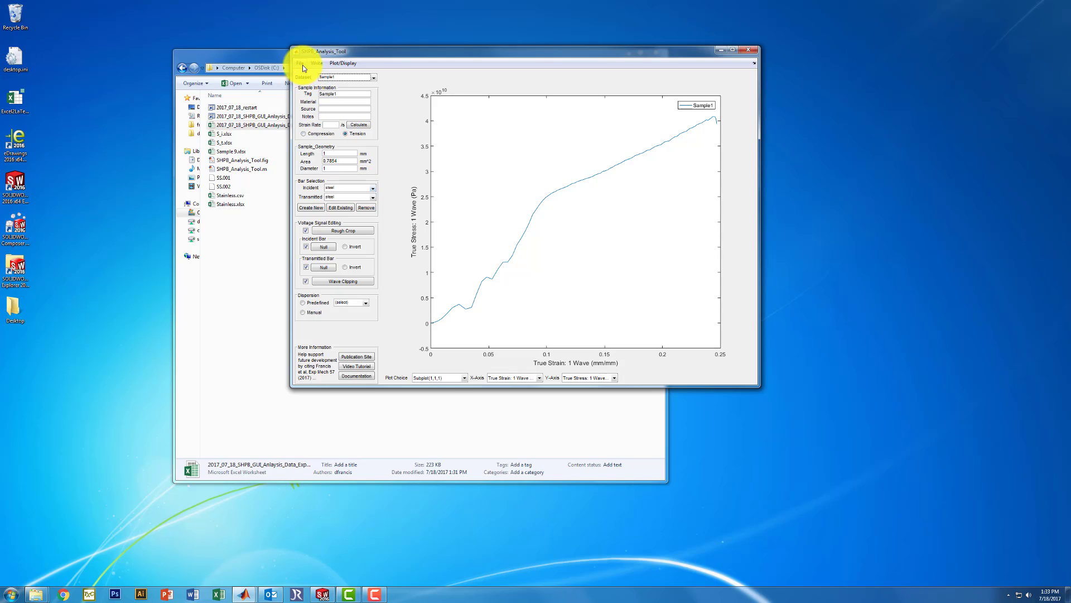
click(318, 64)
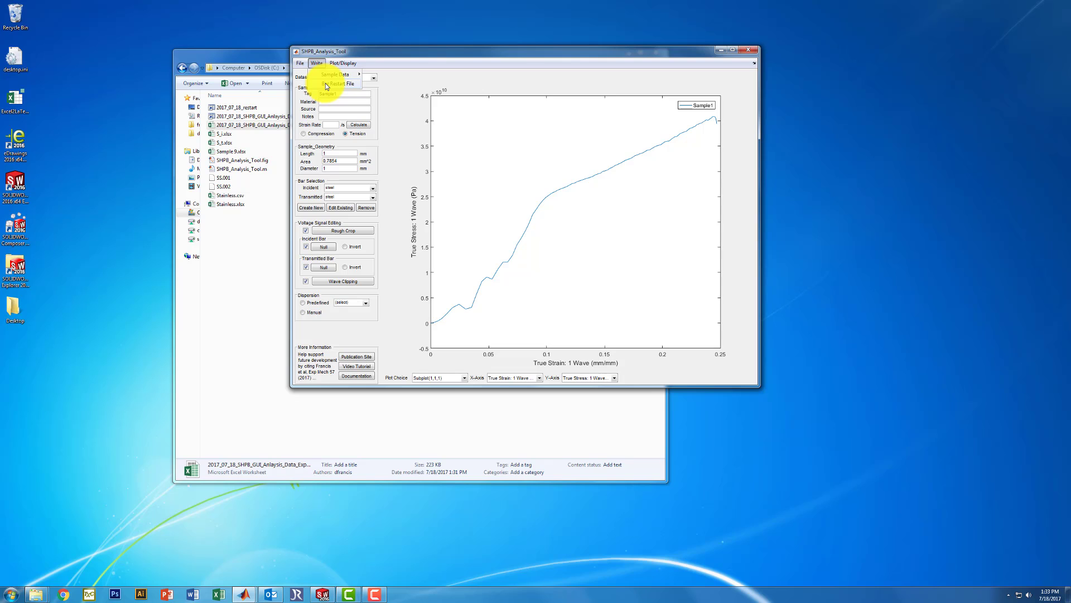
click(326, 84)
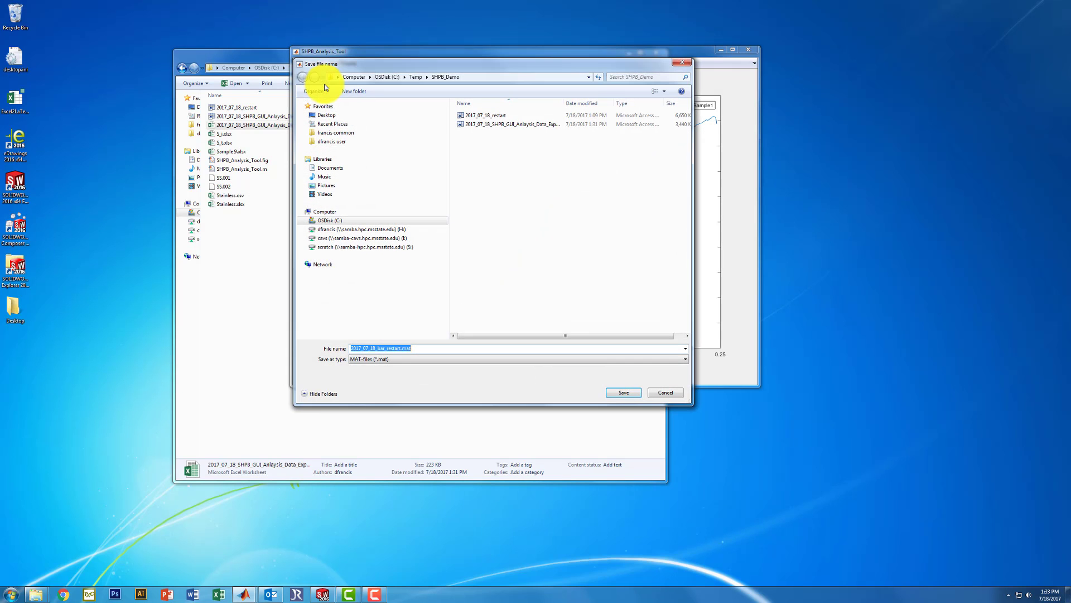
click(629, 394)
- Load the previously created bars from the 2017_07_18_bar_restart file and check the incident bar list
click(299, 63)
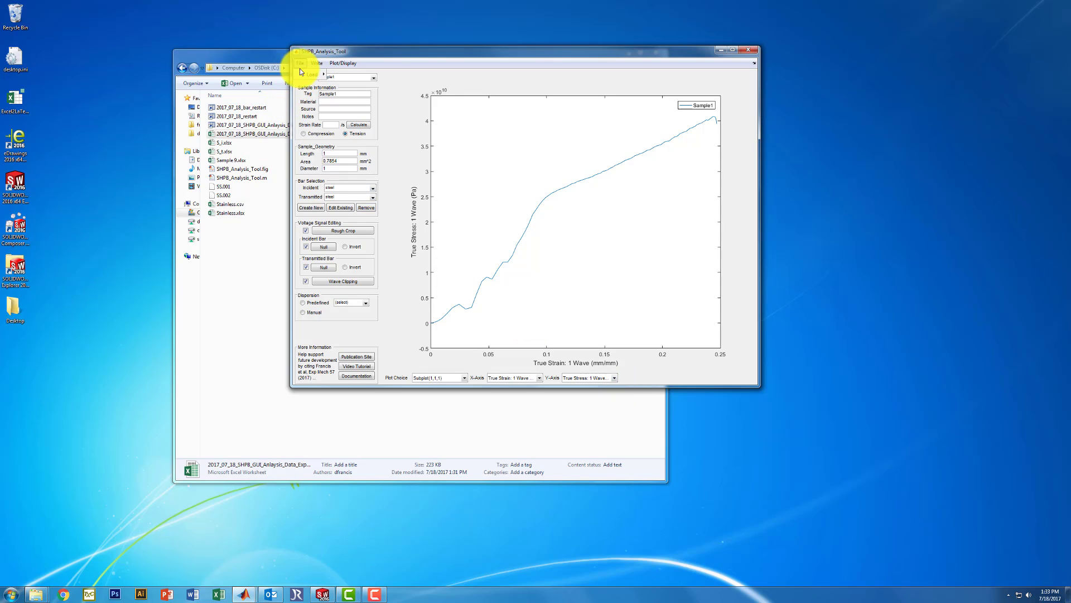
mouse_move(313, 64)
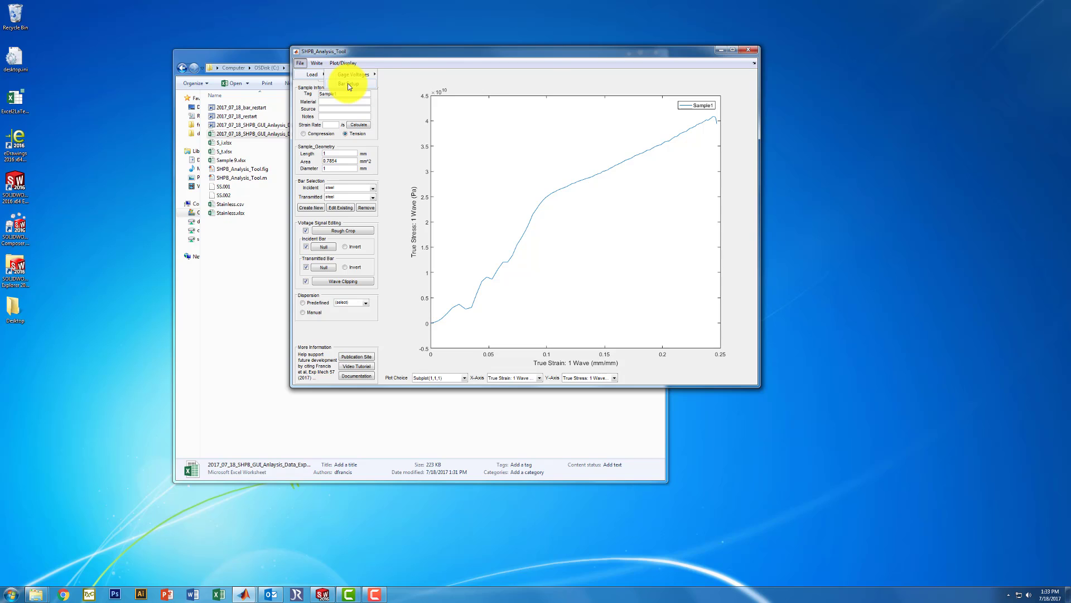
click(348, 86)
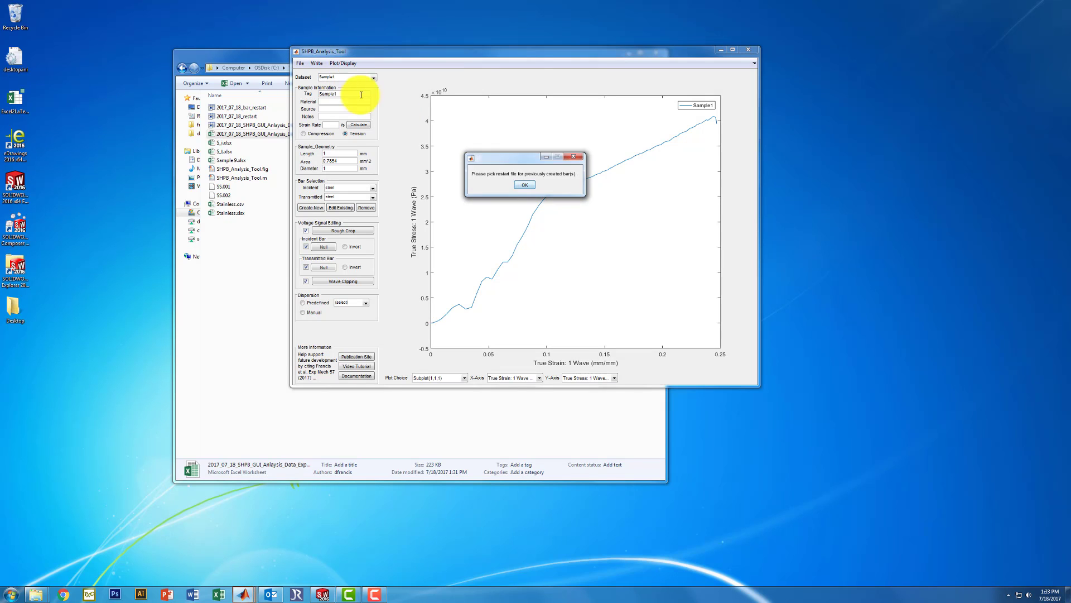
click(531, 187)
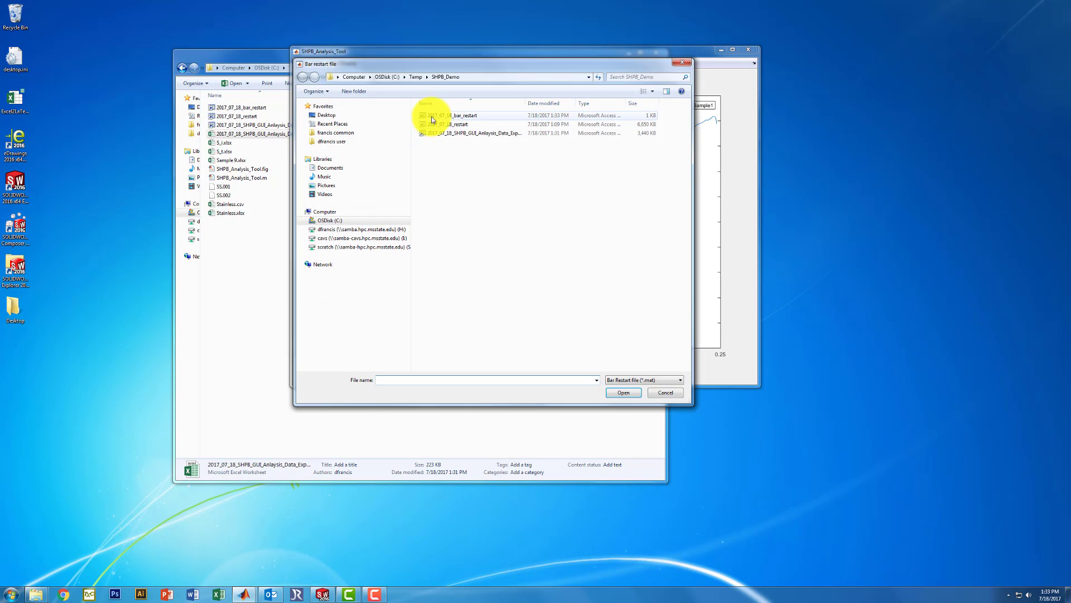
click(624, 393)
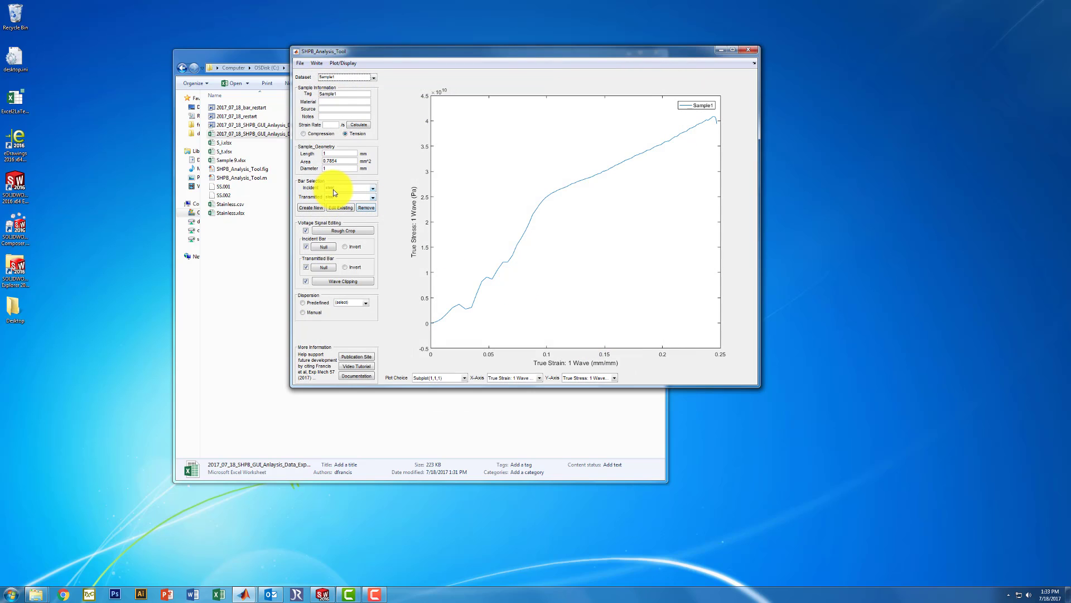
click(335, 189)
click(342, 199)
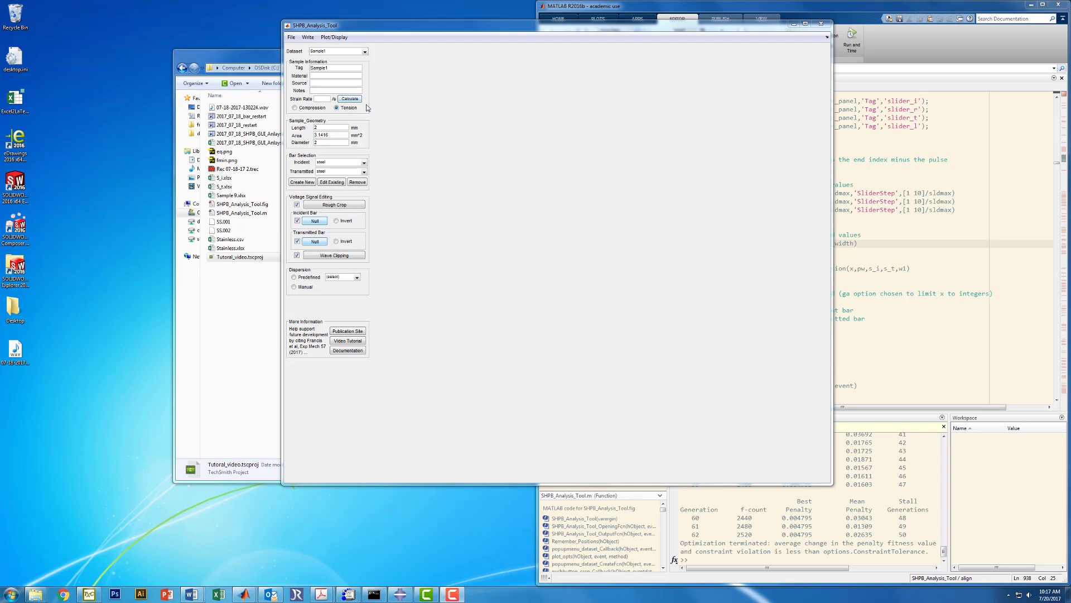
- Calculate the strain rate of the Sample1 dataset
click(350, 99)
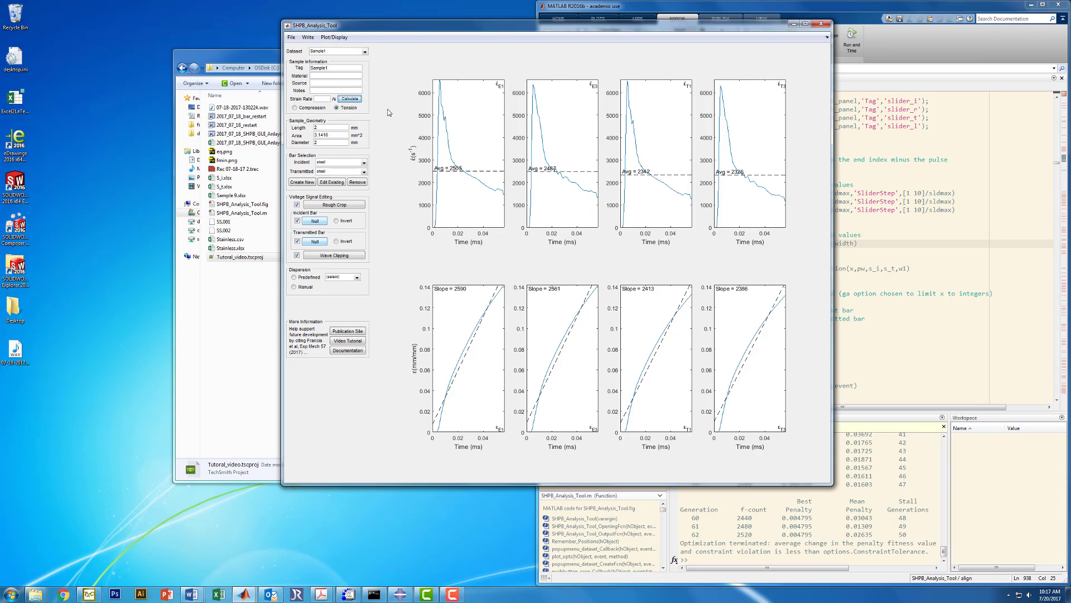